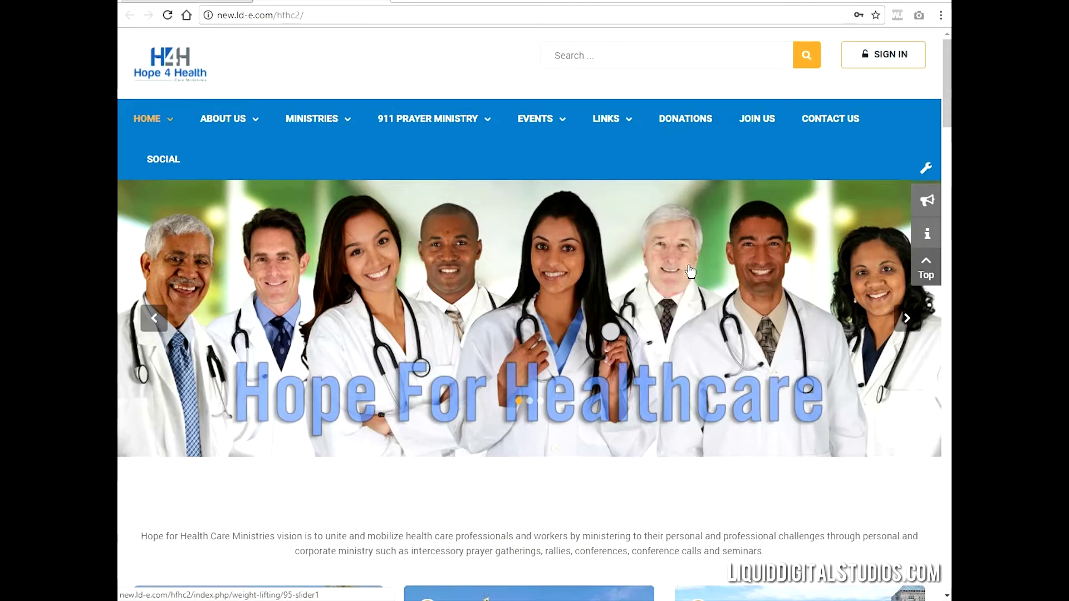
# Look over the numbered campus photo grid on the site's public home page.
pyautogui.scroll(-5, 691, 271)
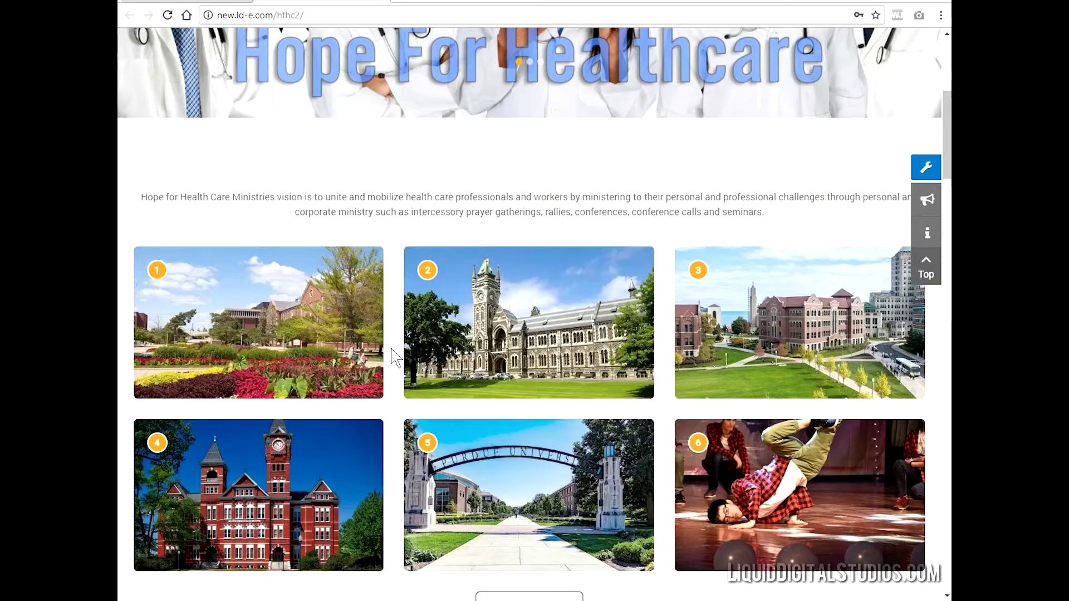
pyautogui.scroll(2, 390, 348)
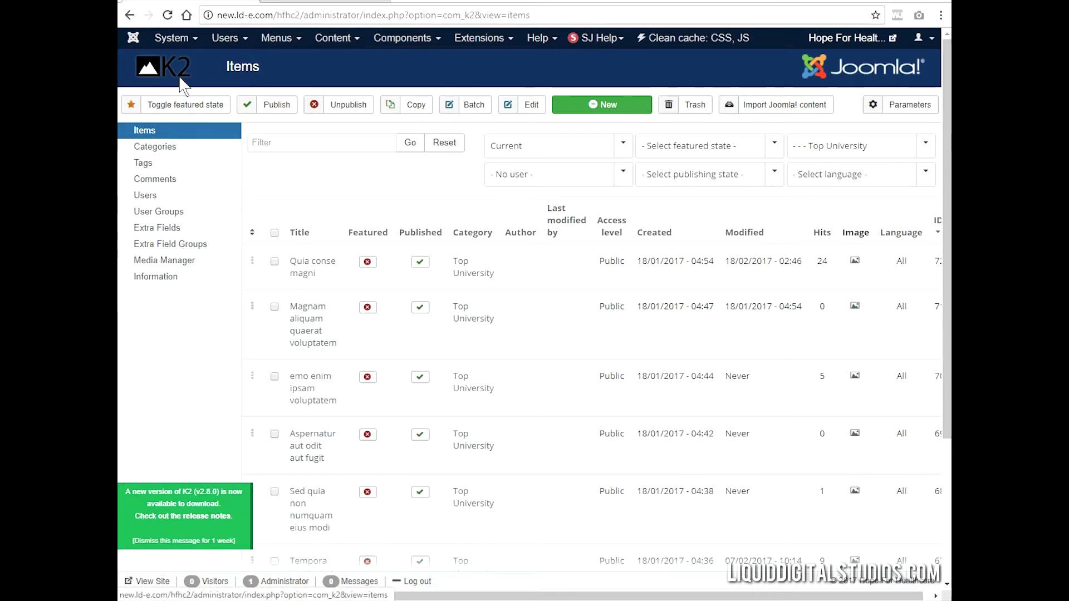
# Go to the administrator control panel and open the Home item of the Main menu - English for editing.
pyautogui.click(172, 37)
pyautogui.click(180, 62)
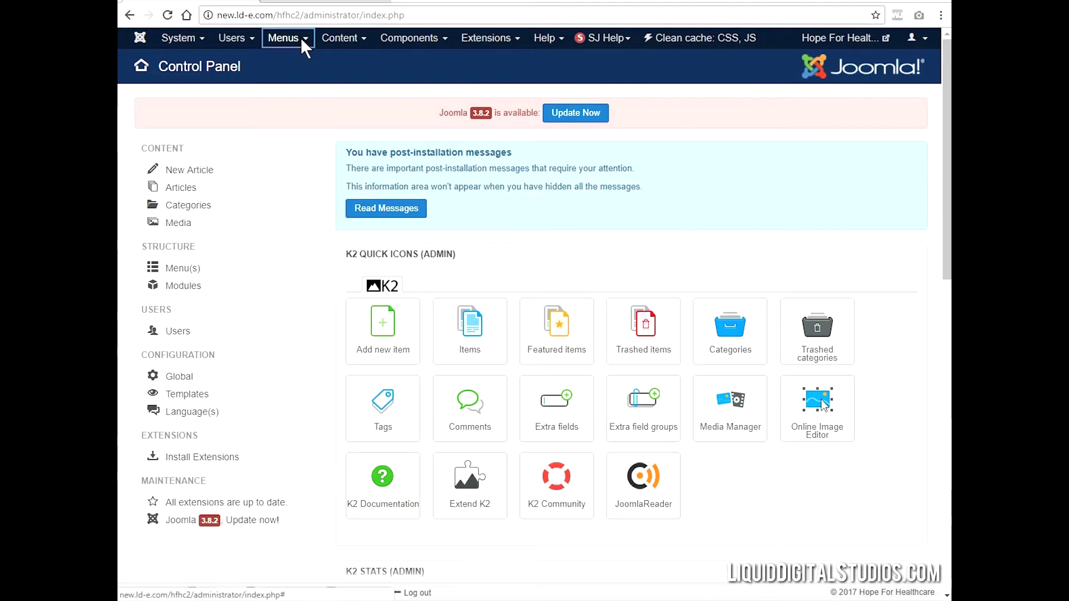
pyautogui.click(287, 38)
pyautogui.moveTo(311, 216)
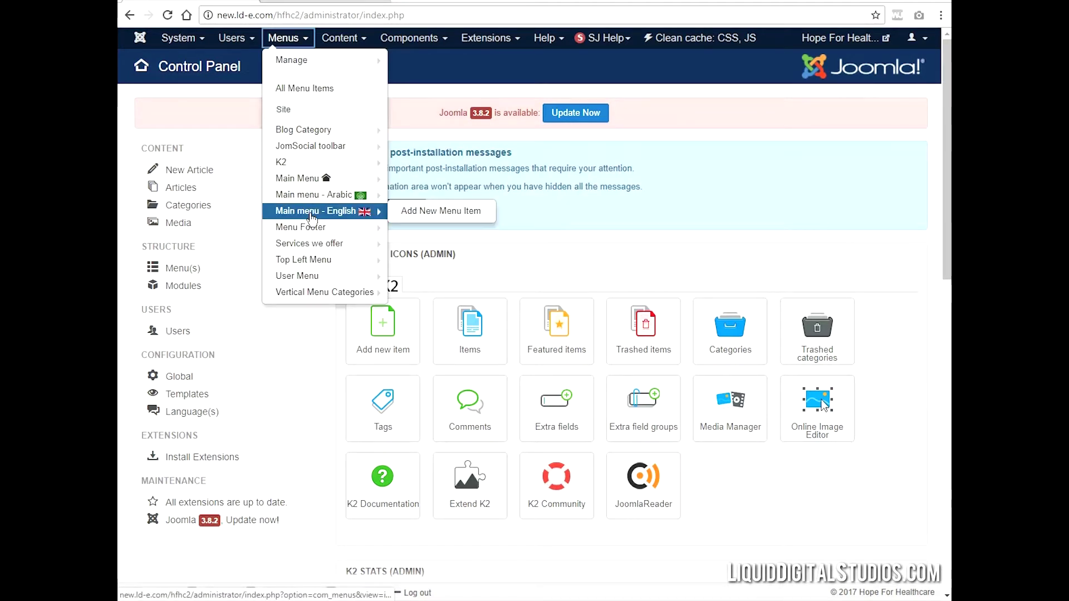
pyautogui.click(344, 219)
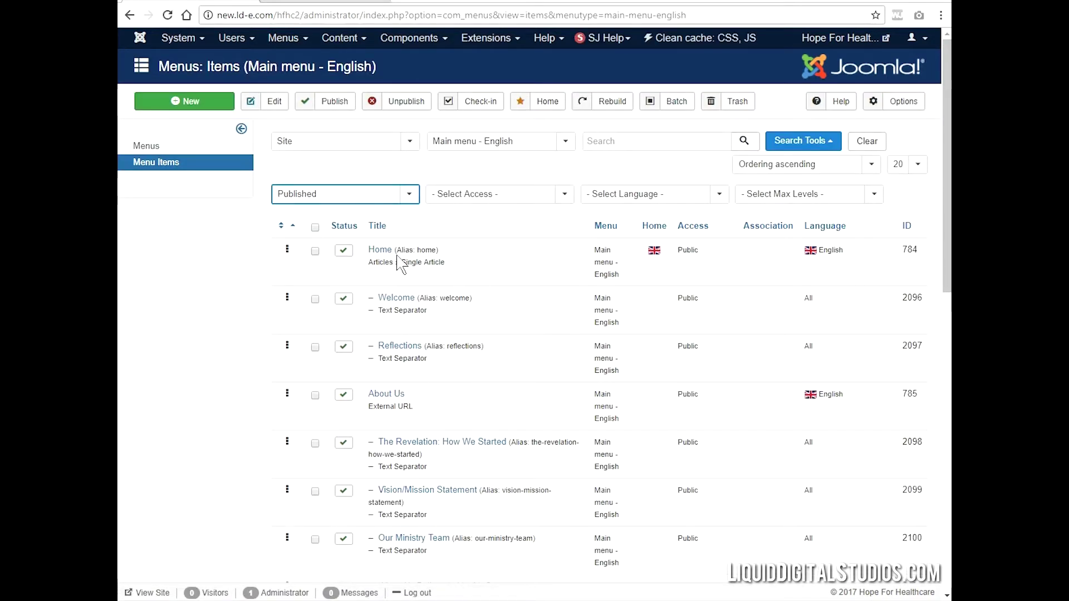
pyautogui.click(380, 252)
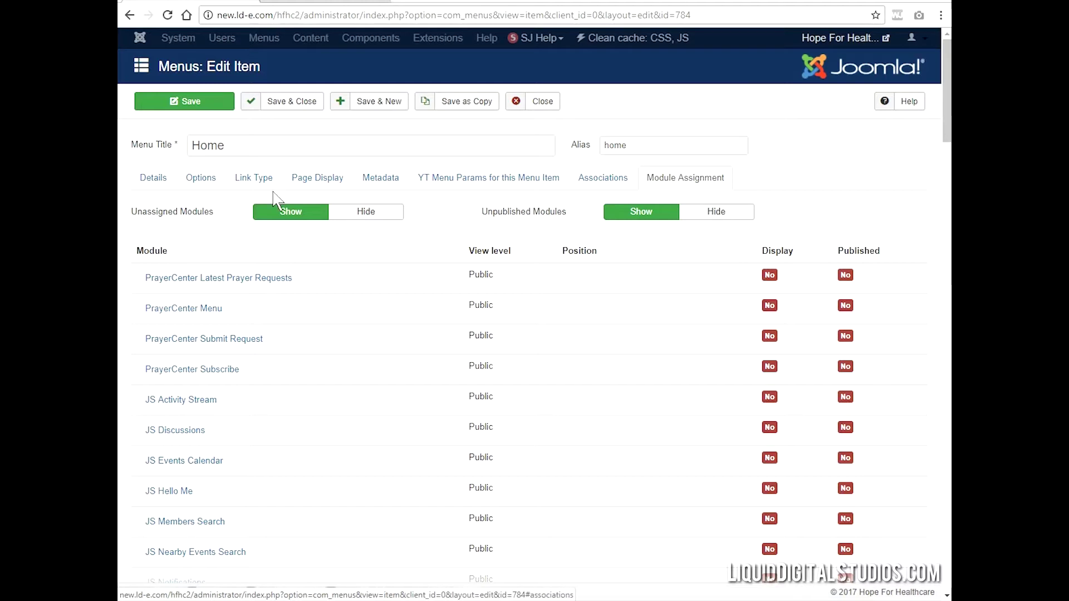
# Check the Home item's details, and hide unassigned and unpublished modules in its module assignment list.
pyautogui.click(150, 184)
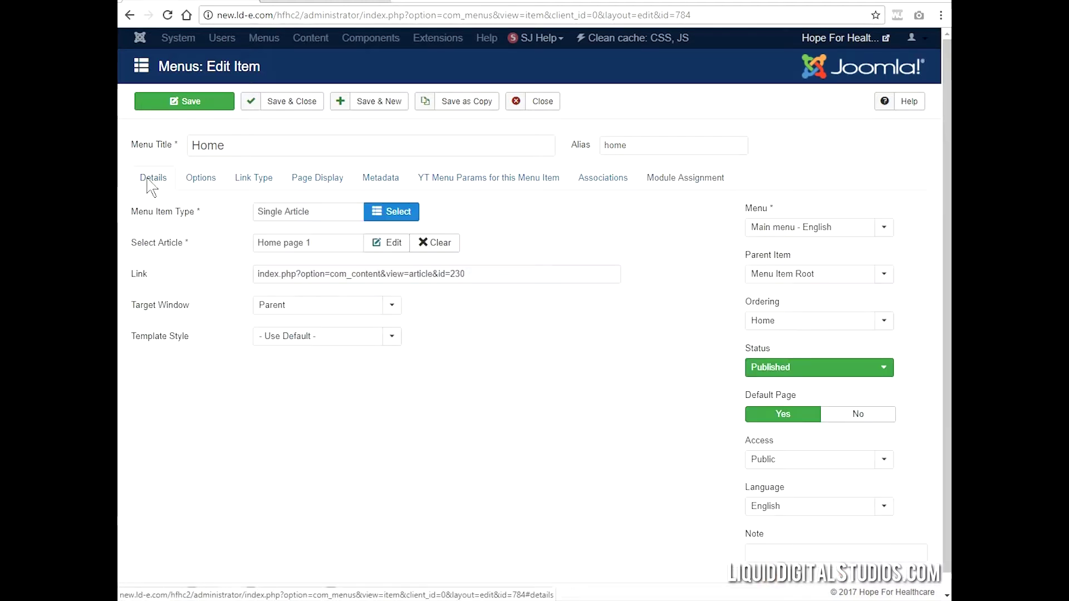
pyautogui.click(705, 181)
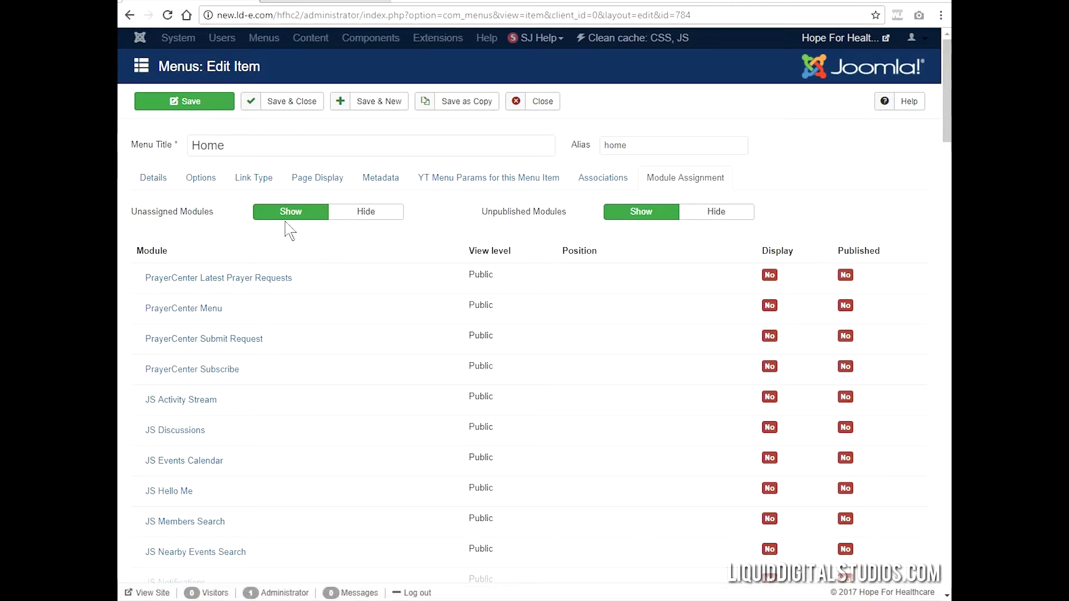
pyautogui.click(352, 216)
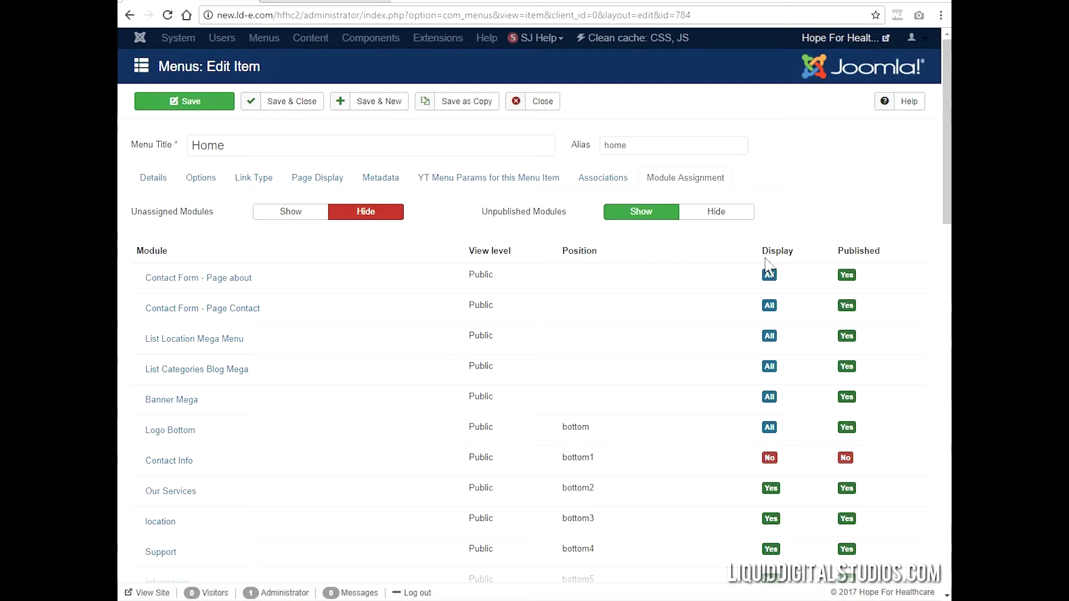
pyautogui.click(712, 216)
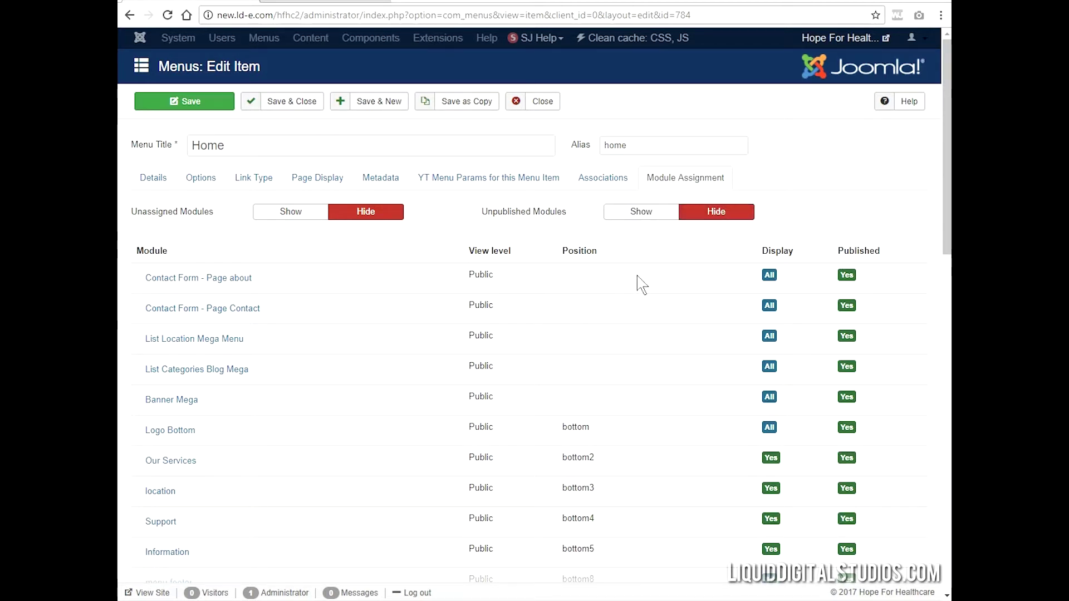
pyautogui.scroll(-5, 642, 284)
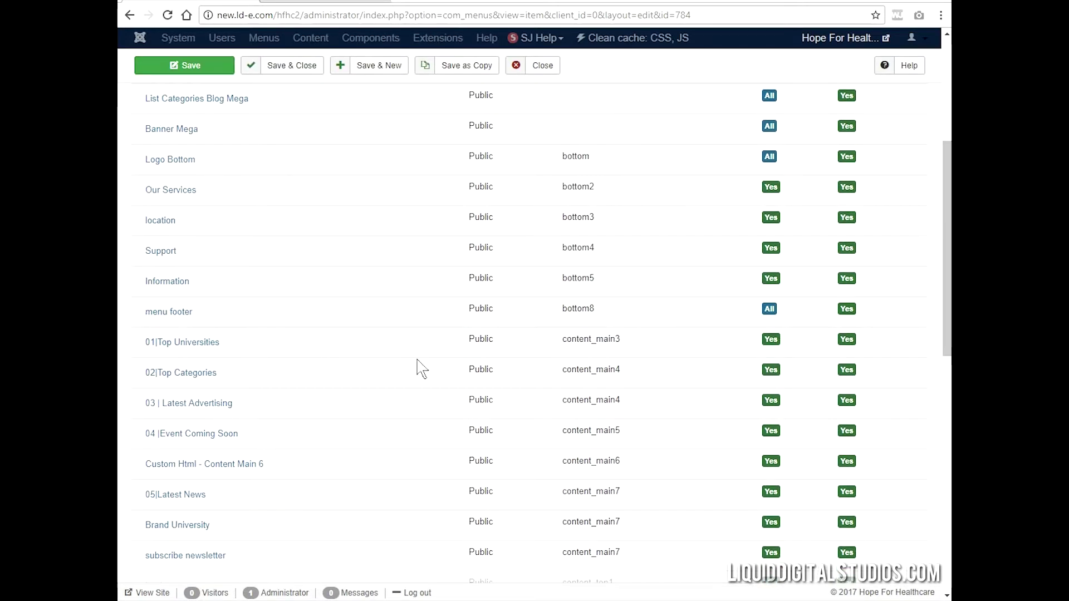
# Set the 01|Top Universities module's status to Unpublished and save it.
pyautogui.click(207, 343)
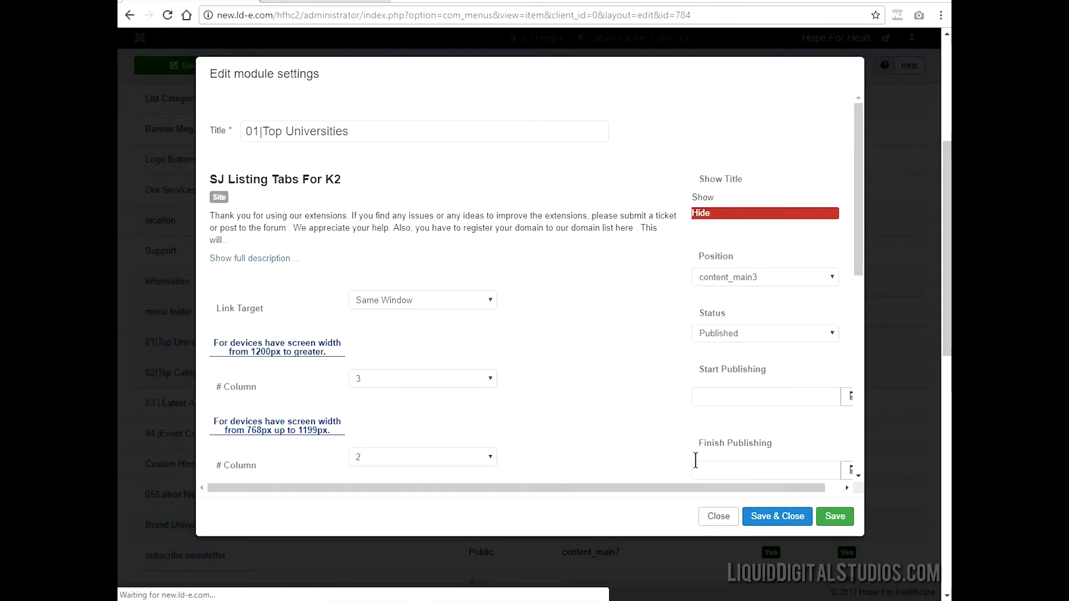
pyautogui.click(736, 397)
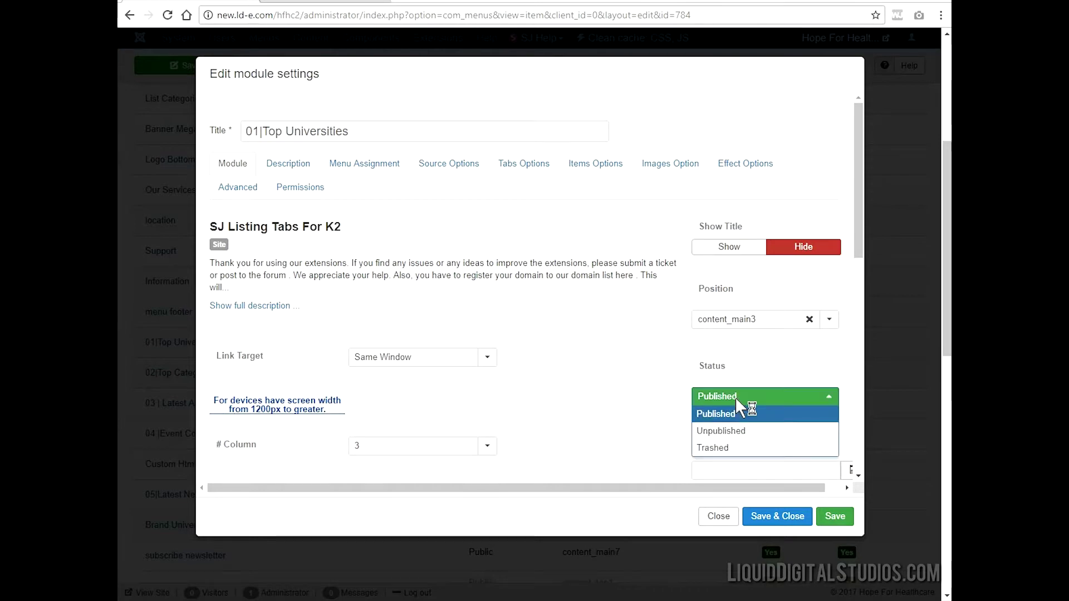
pyautogui.click(732, 430)
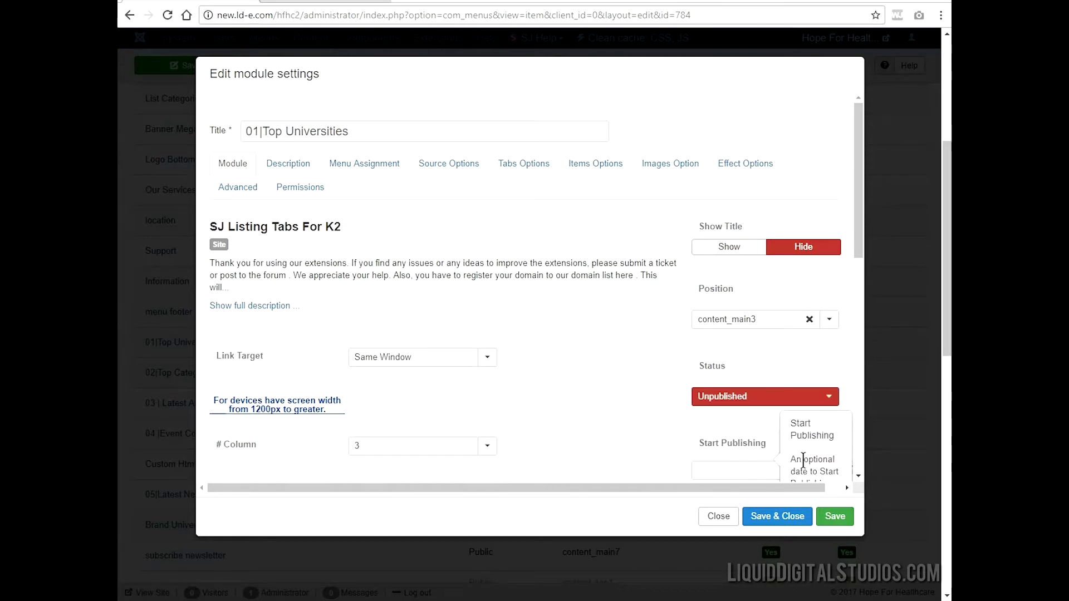
pyautogui.click(834, 517)
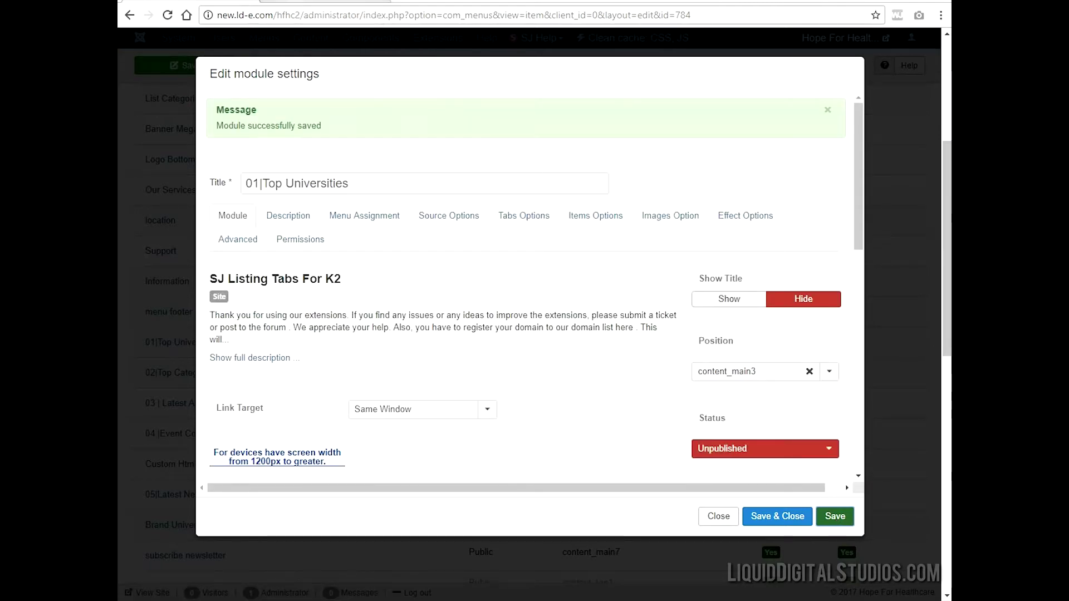
# Reload the public home page to check the effect of unpublishing the 01|Top Universities module.
pyautogui.click(219, 3)
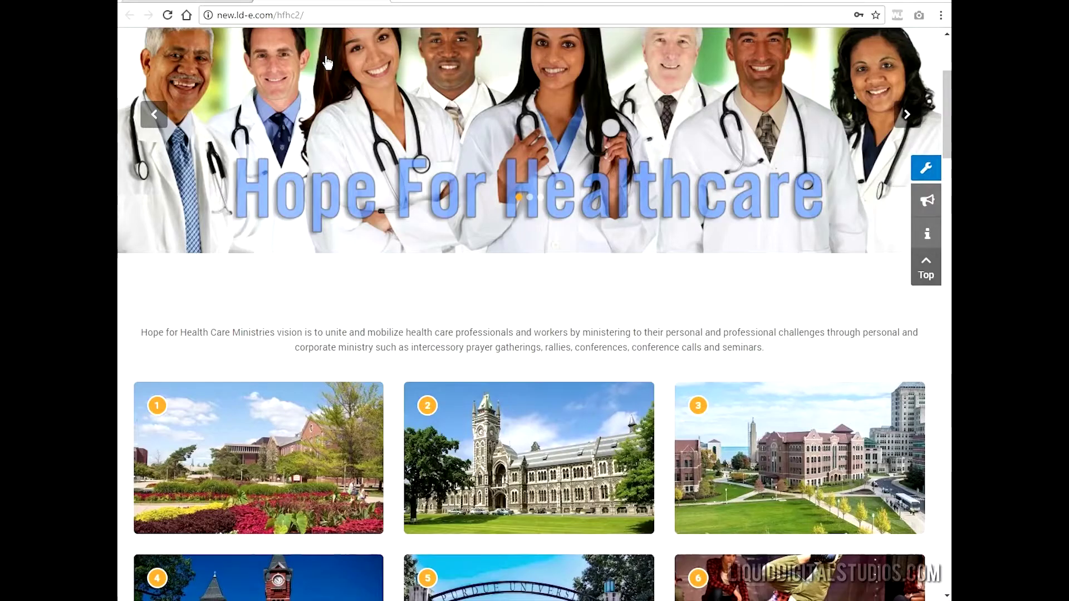
pyautogui.click(167, 15)
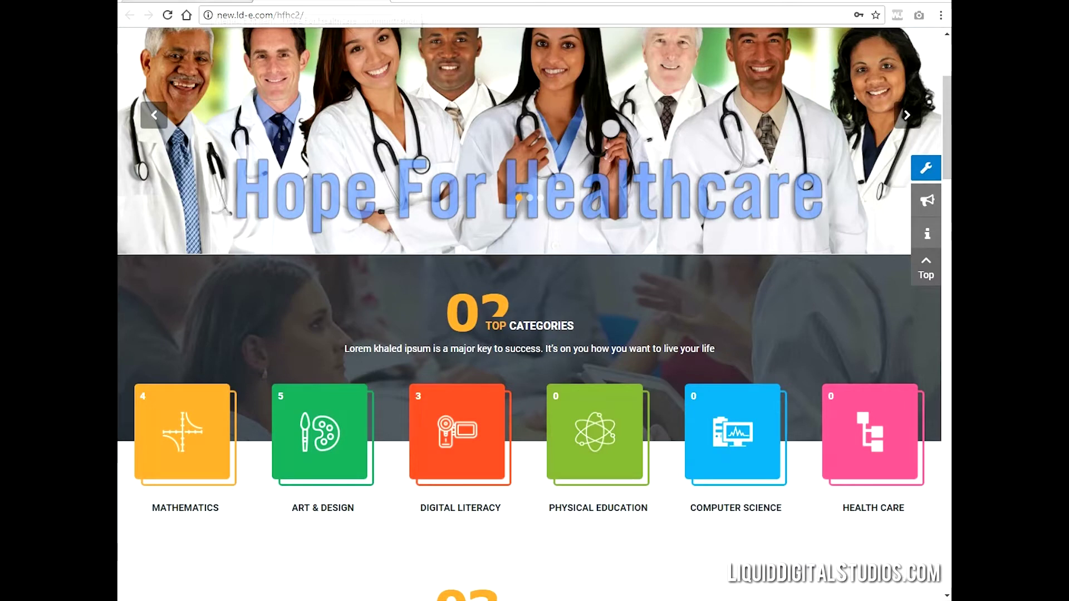
# Return to the 01|Top Universities module settings, set its status back to Published, and save and close the module.
pyautogui.click(209, 1)
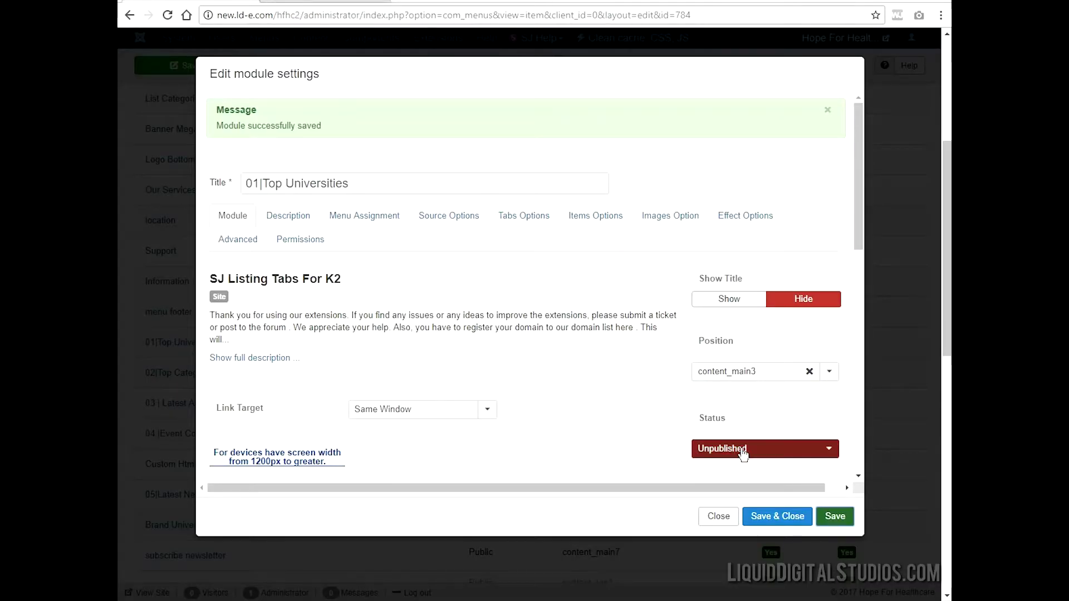
pyautogui.click(744, 454)
pyautogui.click(742, 465)
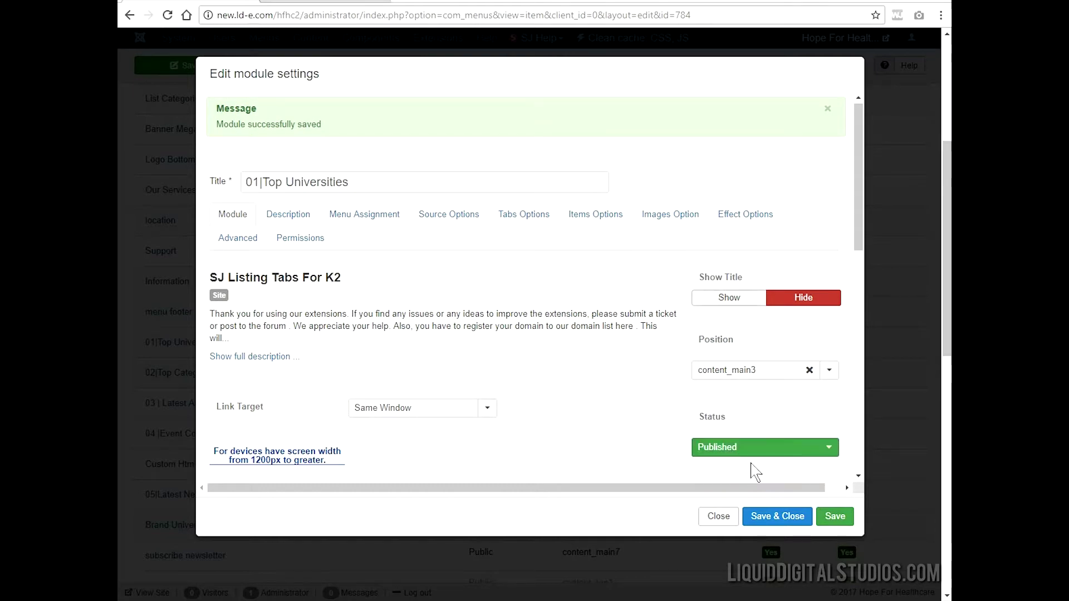
pyautogui.click(793, 517)
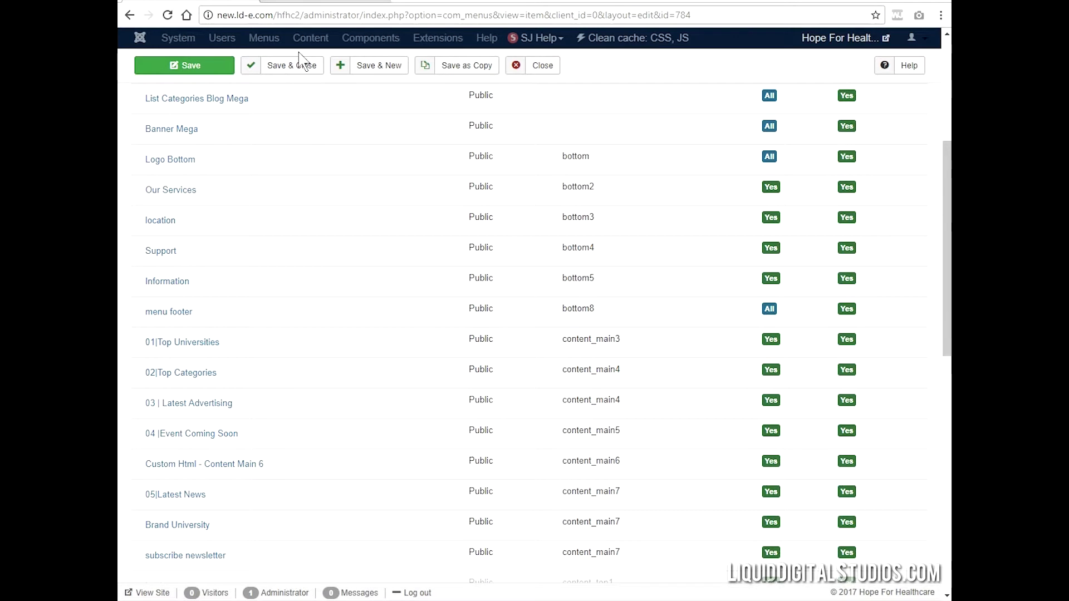
# Close the Home menu item without saving and open the K2 component's items list.
pyautogui.click(543, 67)
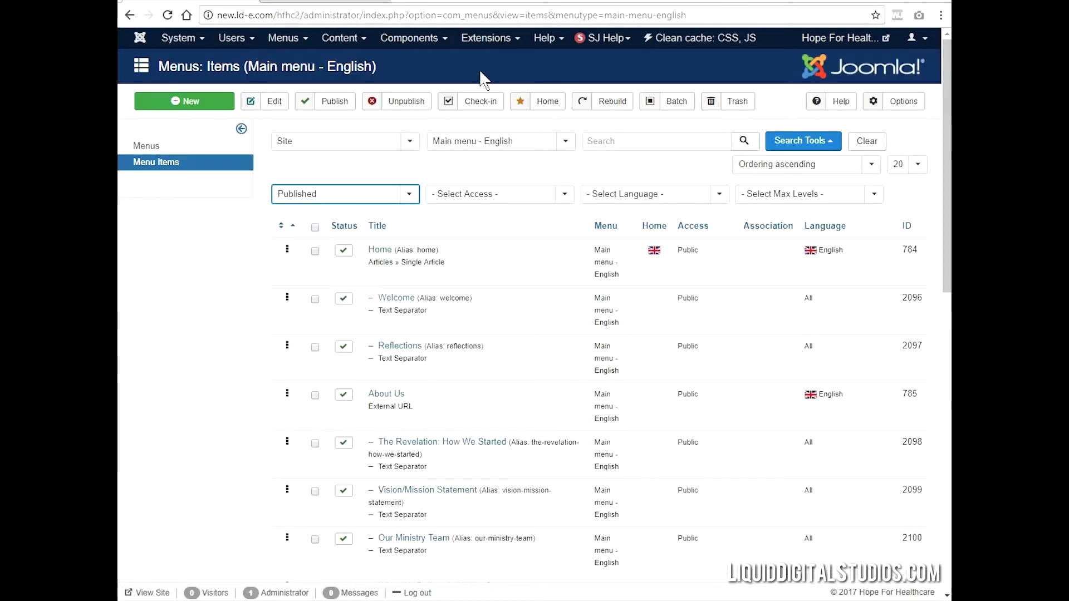
pyautogui.click(392, 43)
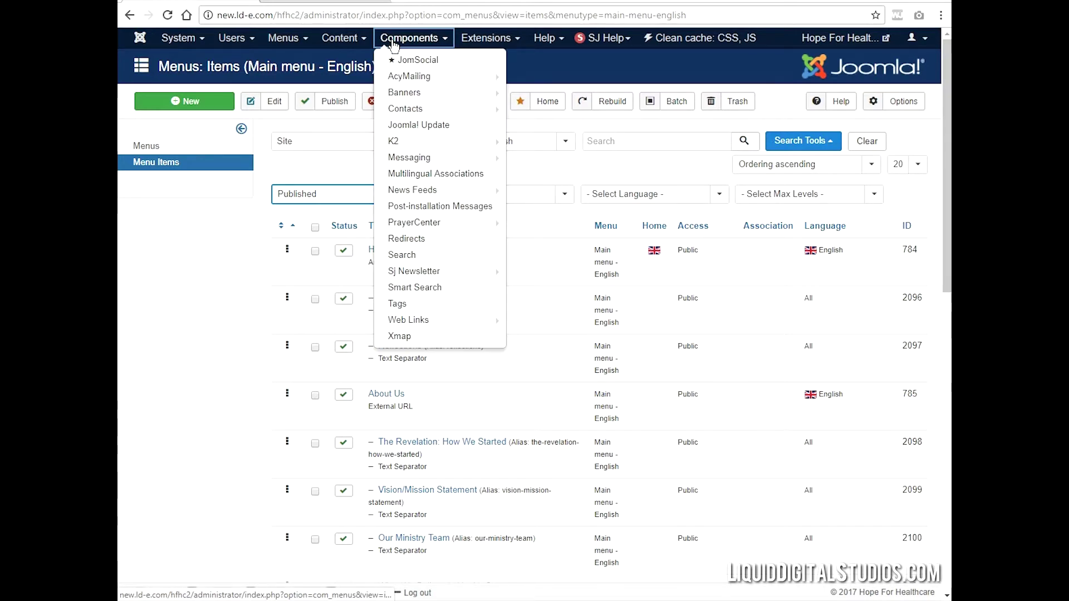
pyautogui.moveTo(396, 144)
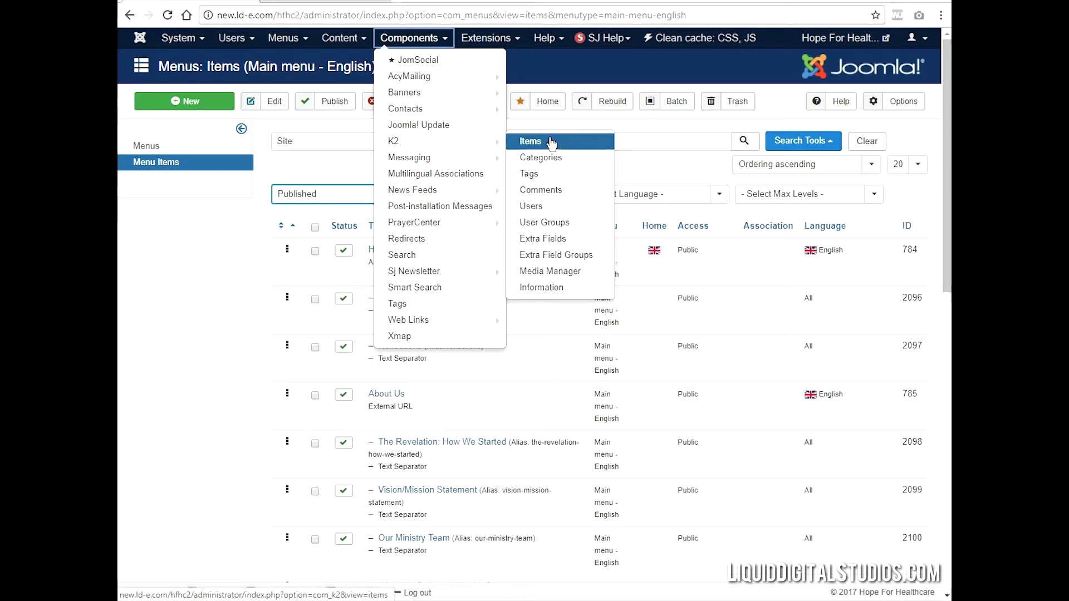
pyautogui.click(474, 44)
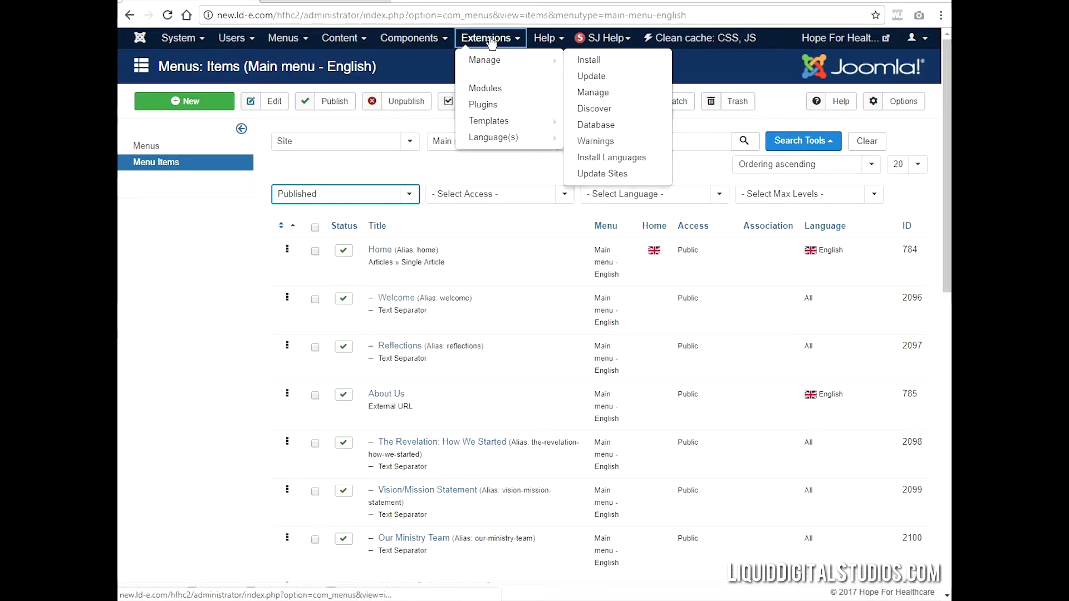
pyautogui.click(389, 40)
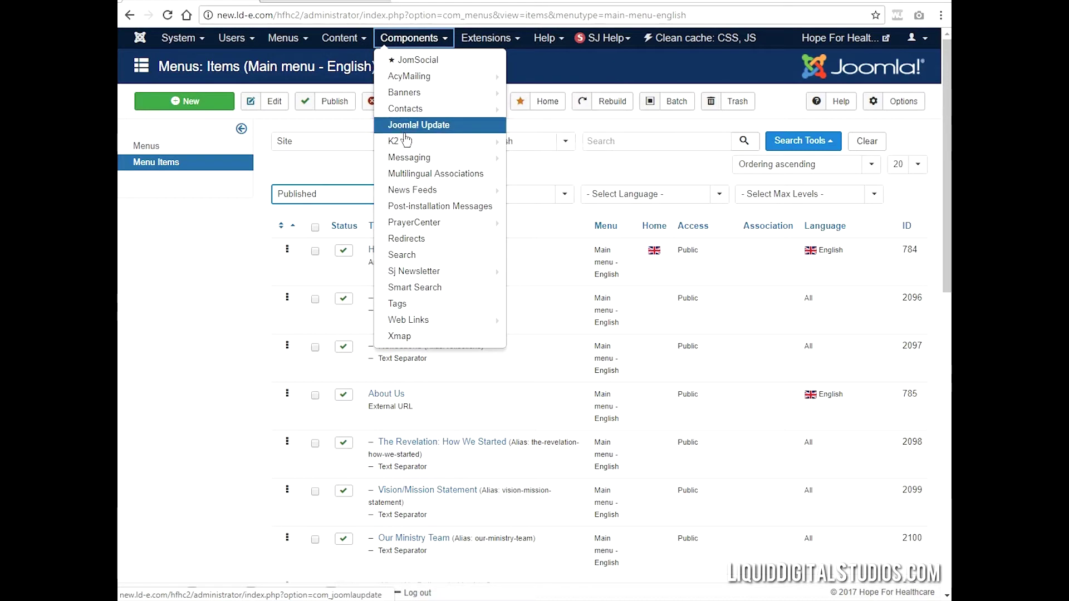
pyautogui.moveTo(434, 142)
pyautogui.click(529, 142)
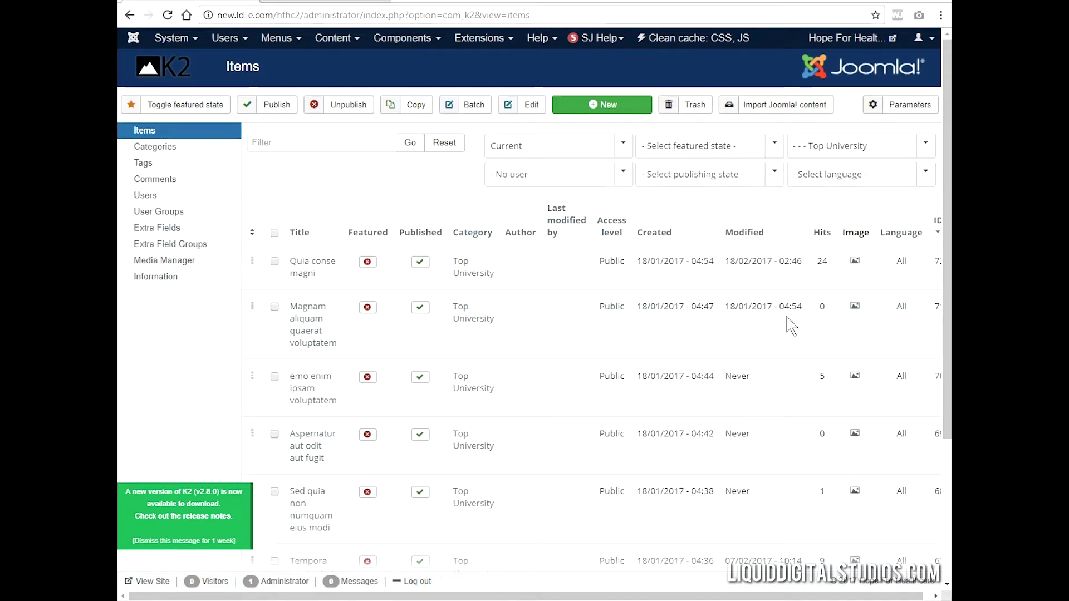
# Clear the category filter on the K2 items list and look through the items of all categories.
pyautogui.click(926, 150)
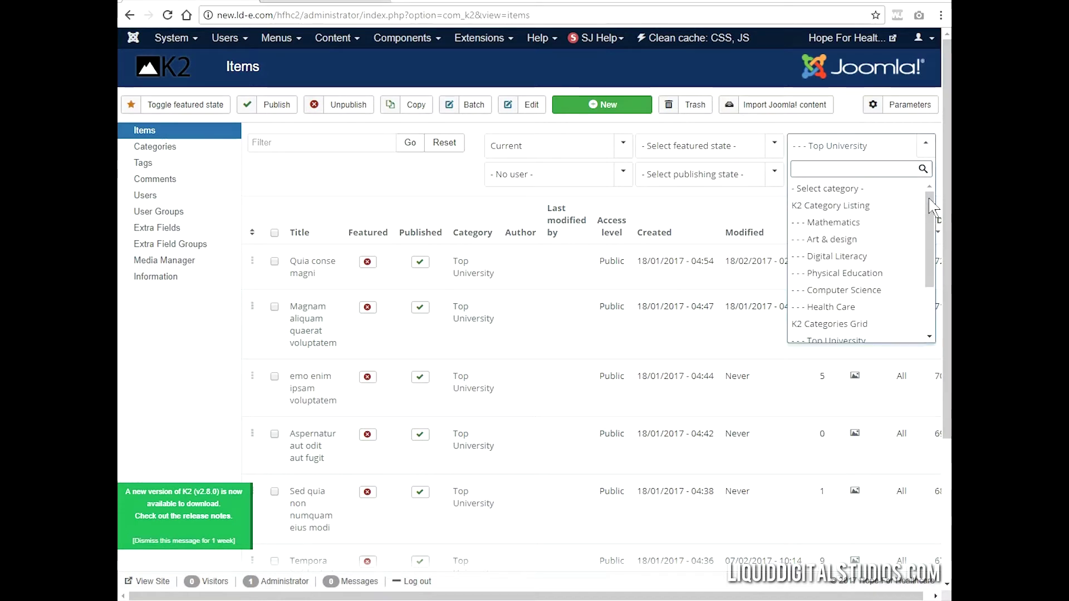
pyautogui.click(911, 189)
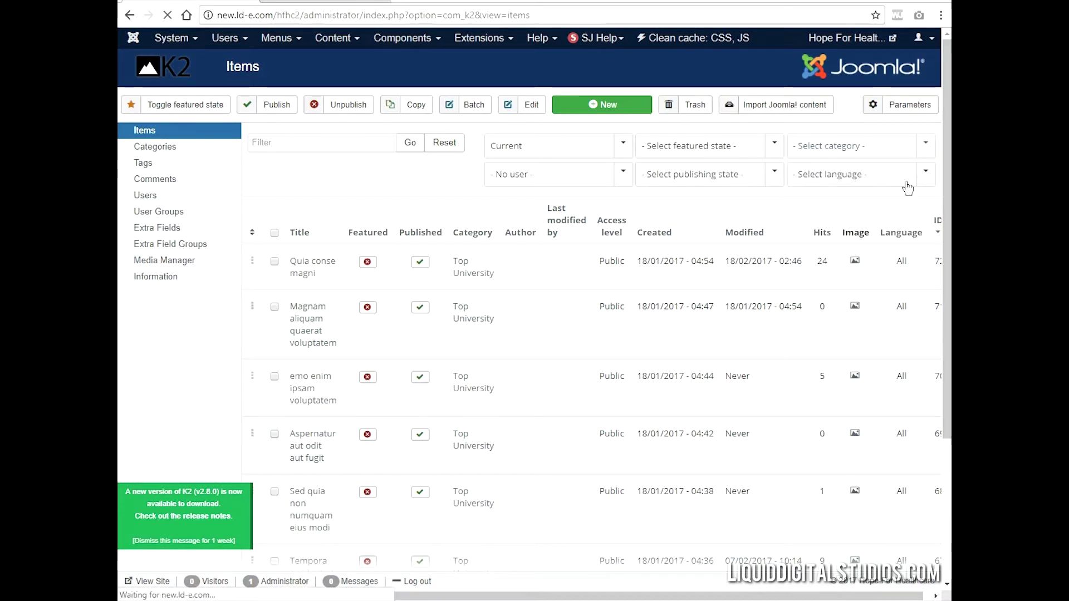
pyautogui.scroll(-10, 896, 212)
pyautogui.scroll(-6, 890, 222)
pyautogui.scroll(12, 890, 223)
pyautogui.scroll(1, 894, 220)
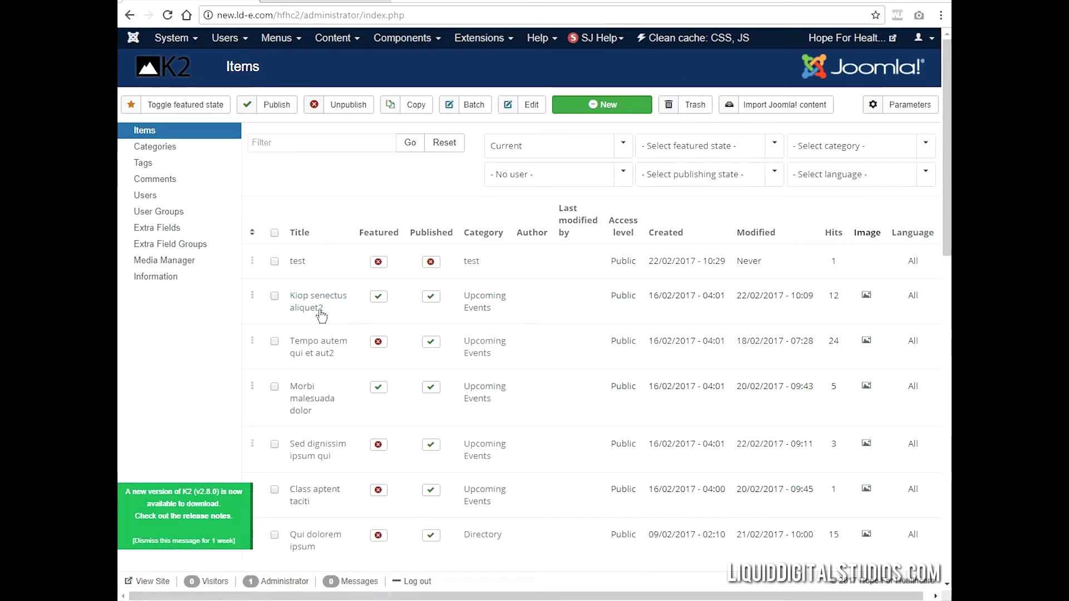
# Filter the K2 items list by the Top University category.
pyautogui.click(856, 159)
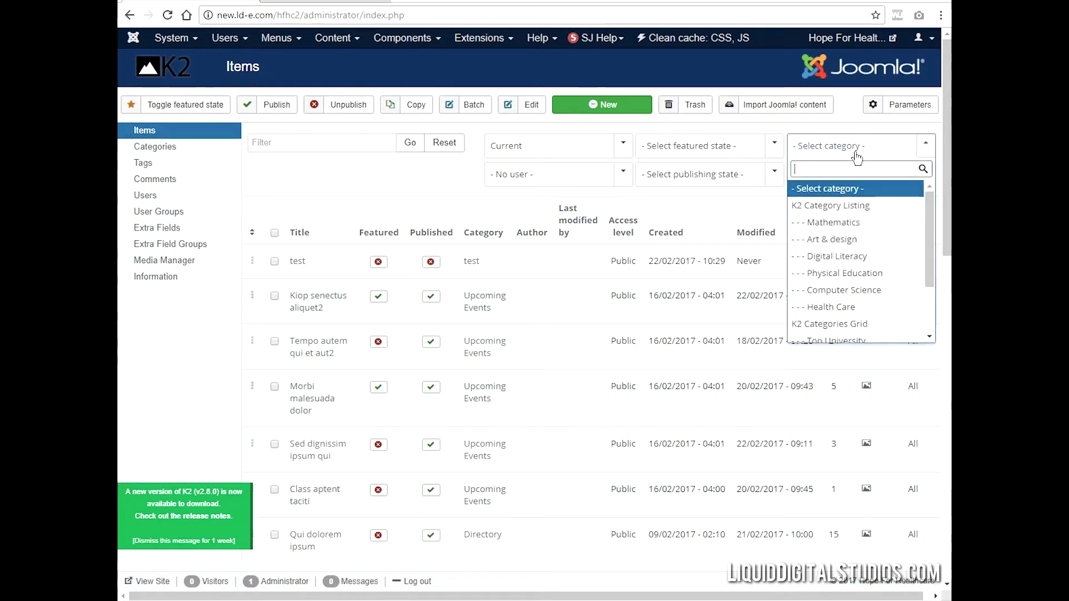
pyautogui.scroll(-2, 846, 287)
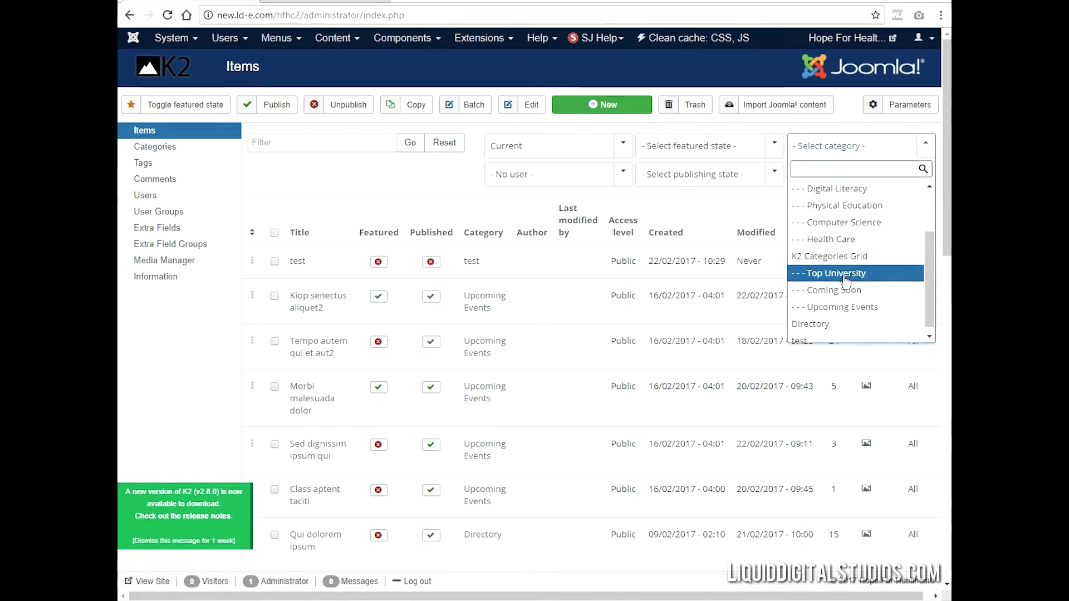
pyautogui.click(846, 274)
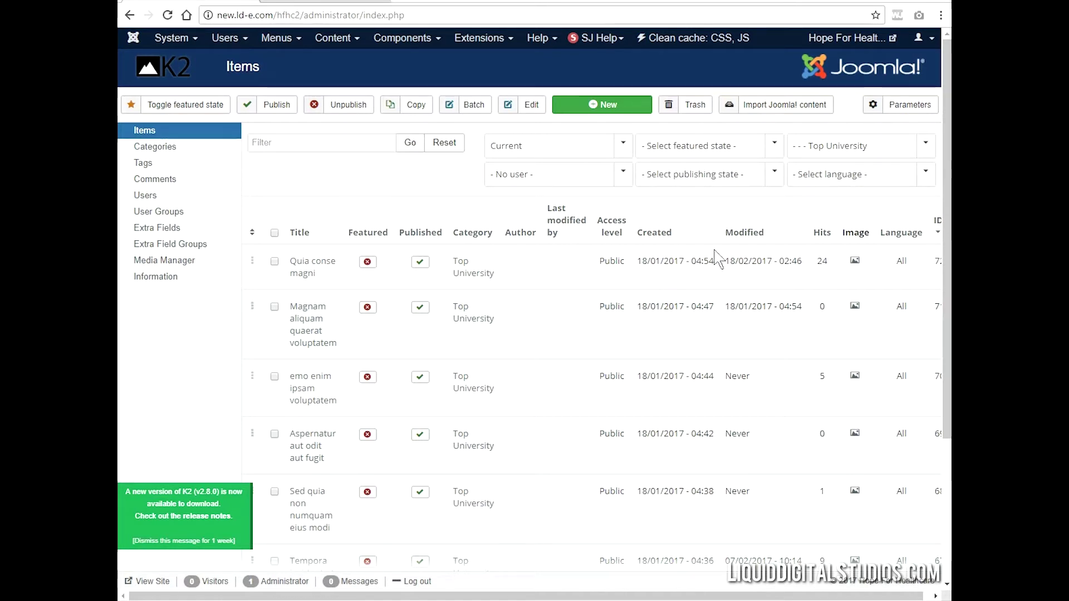
# Preview the images of the Quia conse magni and Magnam aliquam quaerat voluptatem items.
pyautogui.click(854, 262)
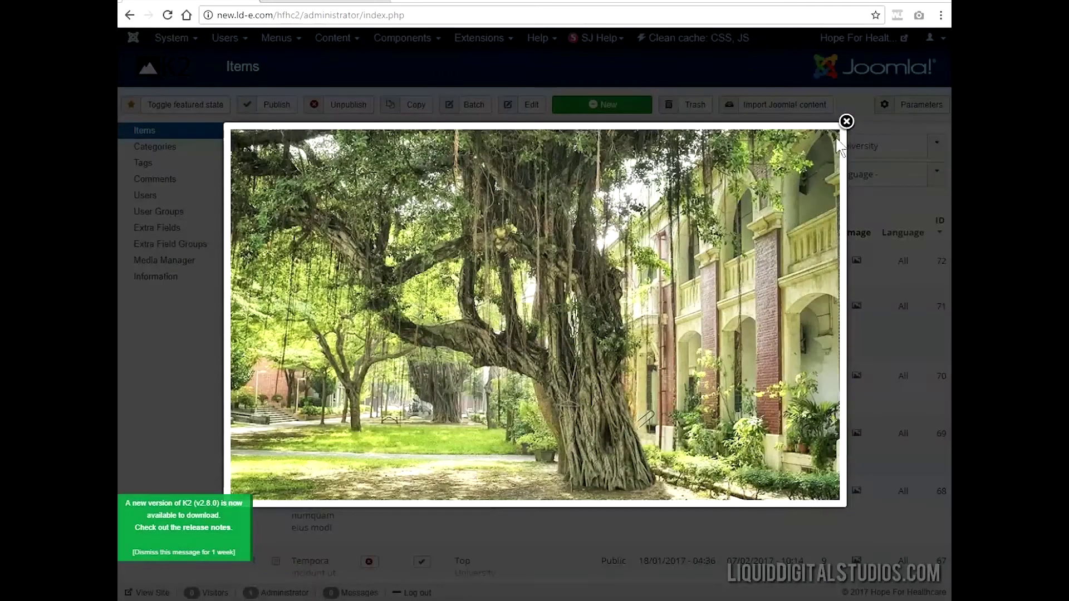
pyautogui.click(846, 124)
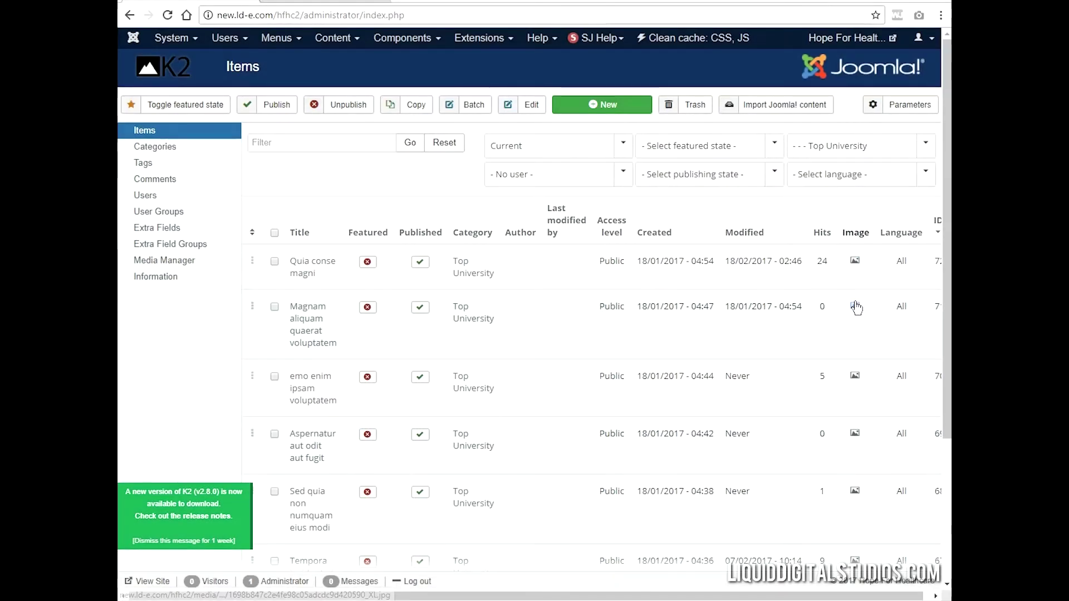
pyautogui.click(857, 306)
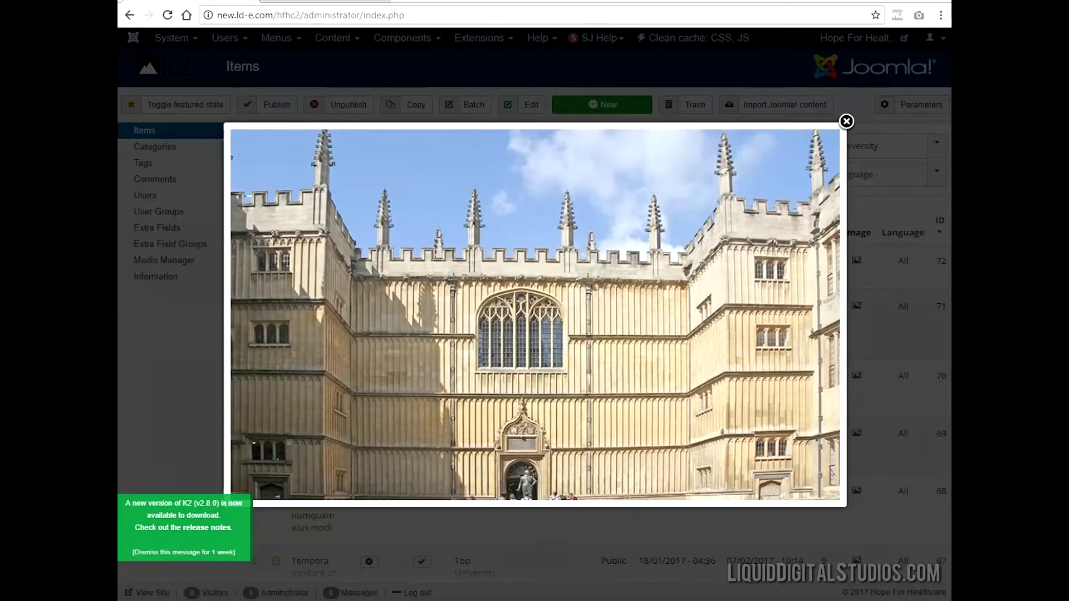
# Reload the site's home page, load more photos in the university grid, and compare the grid with the K2 item images.
pyautogui.click(345, 1)
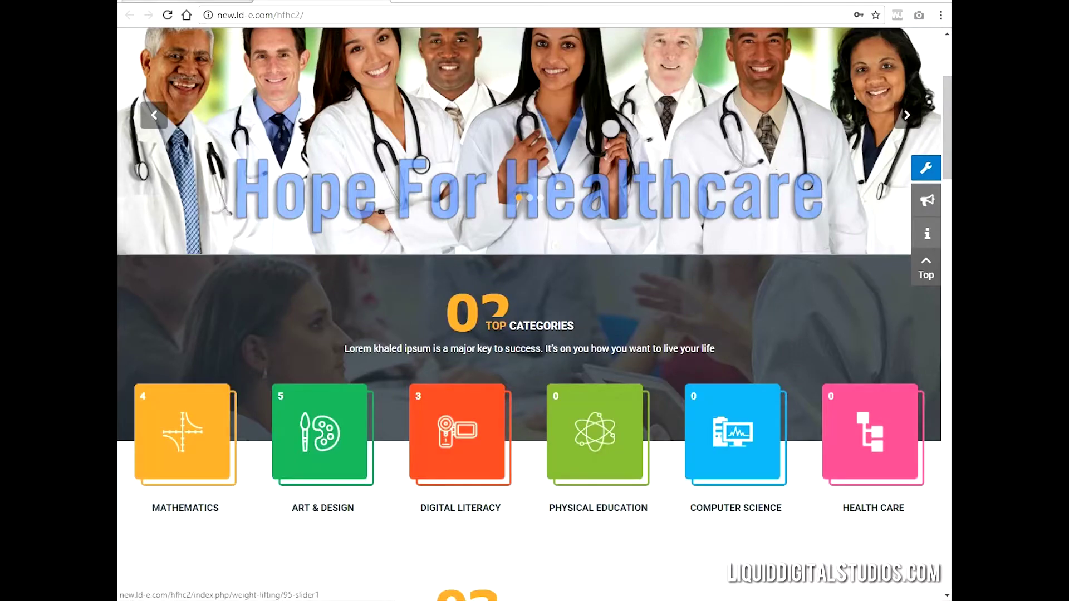
pyautogui.click(168, 15)
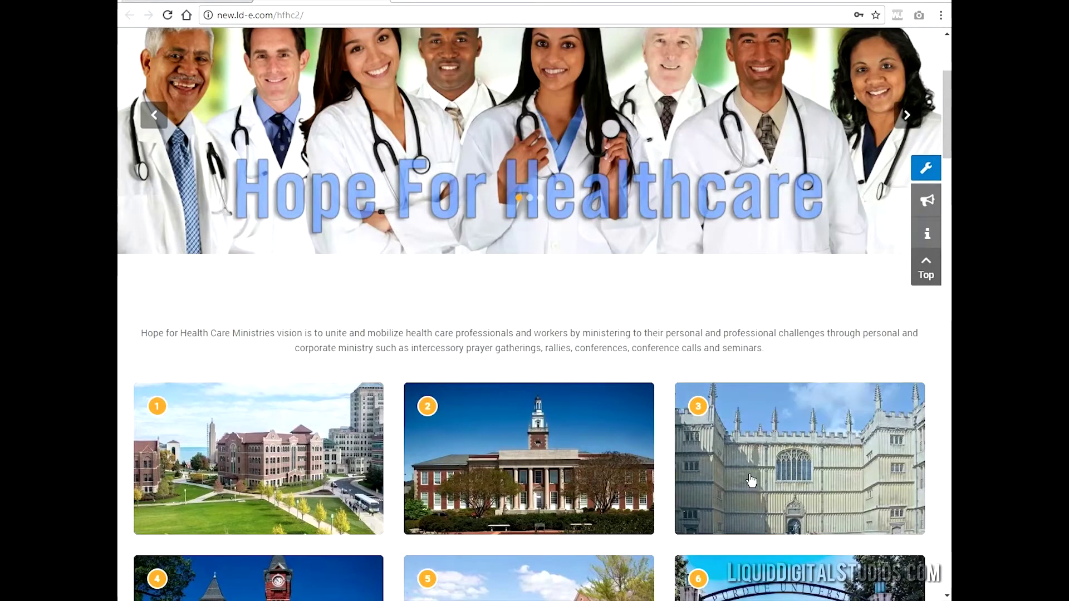
pyautogui.scroll(-3, 800, 477)
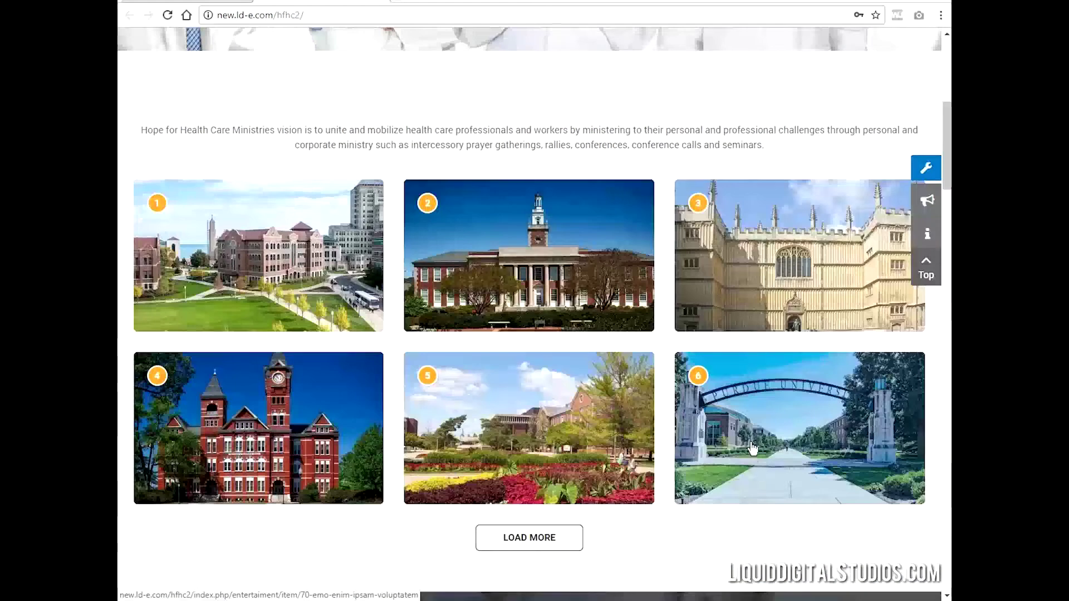
pyautogui.click(543, 538)
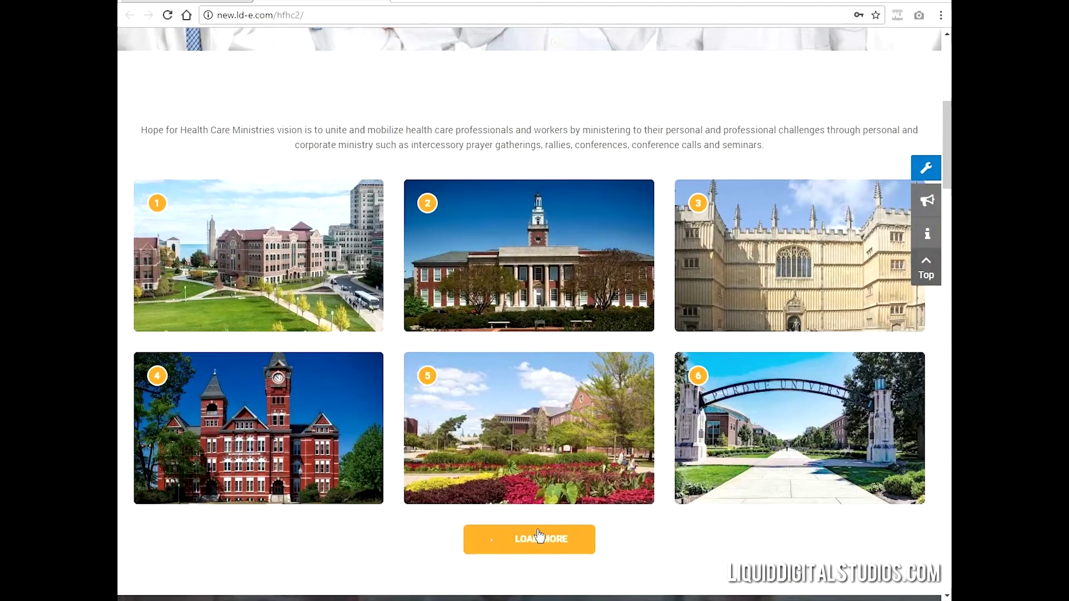
pyautogui.scroll(-4, 592, 334)
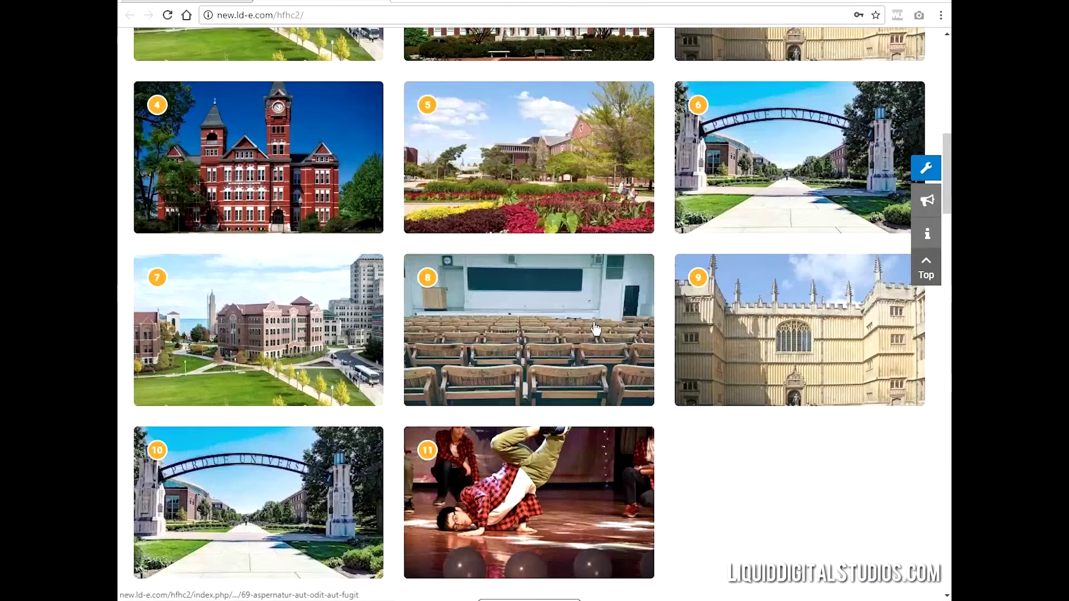
pyautogui.scroll(-3, 553, 384)
pyautogui.scroll(10, 629, 339)
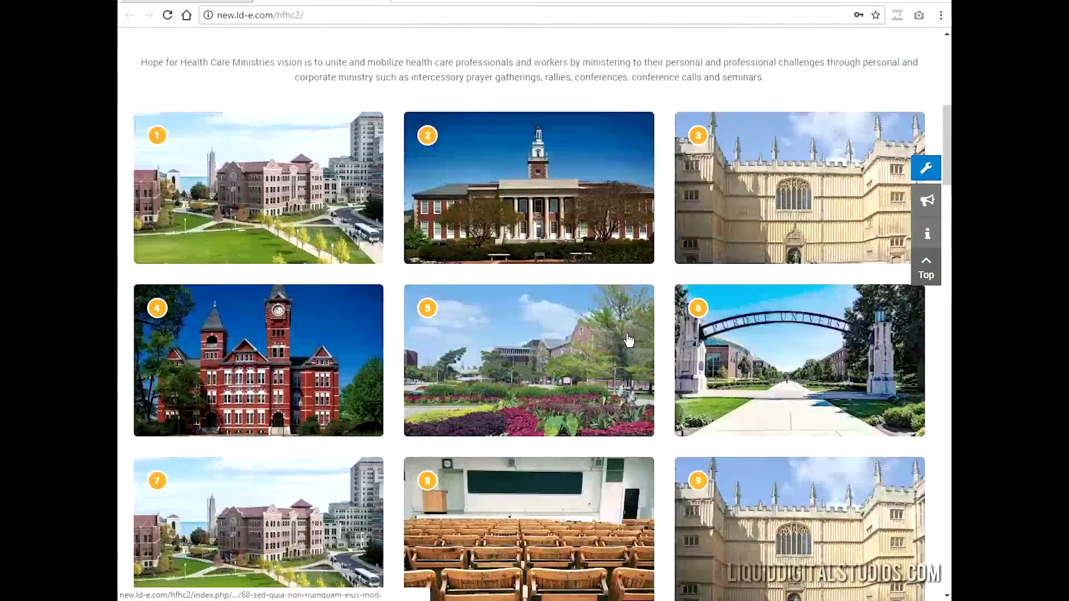
pyautogui.scroll(1, 627, 337)
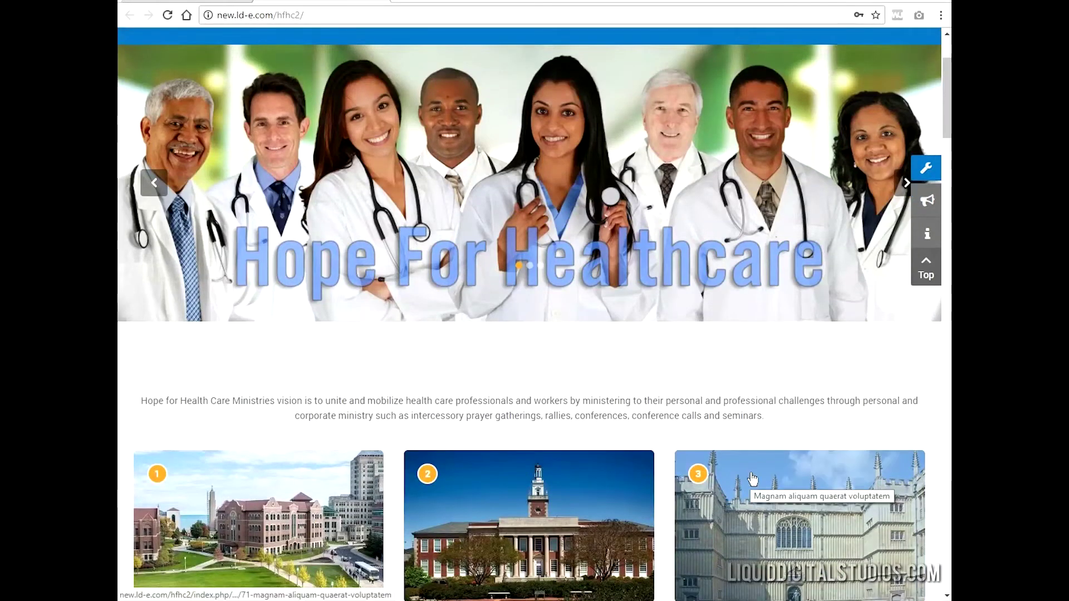
pyautogui.scroll(-3, 604, 334)
pyautogui.scroll(2, 592, 277)
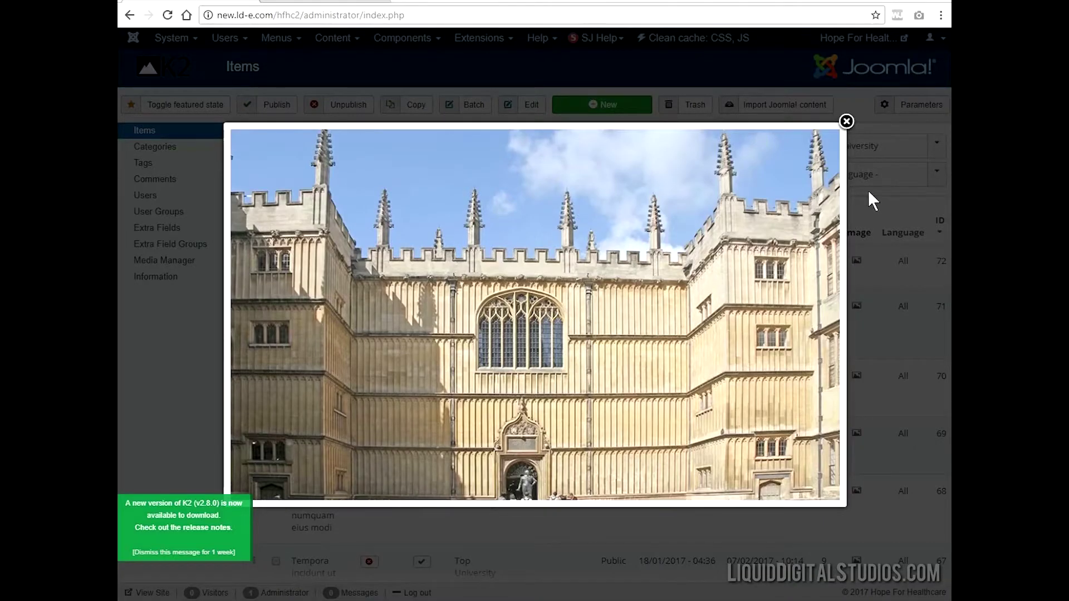
# Close the image preview and look through the K2 items of the Top University category.
pyautogui.click(847, 124)
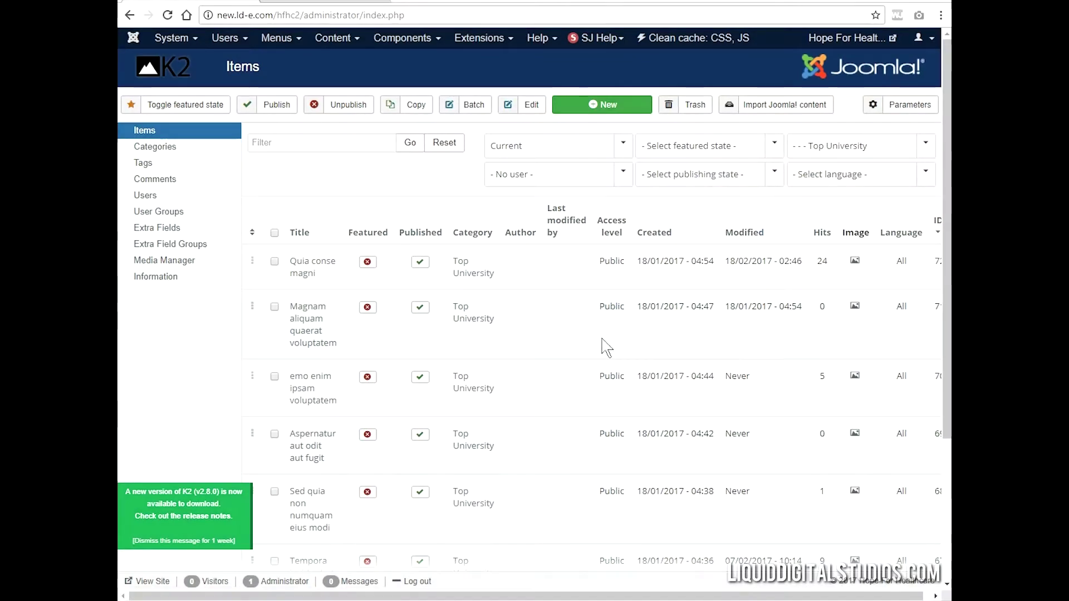
pyautogui.scroll(-3, 596, 344)
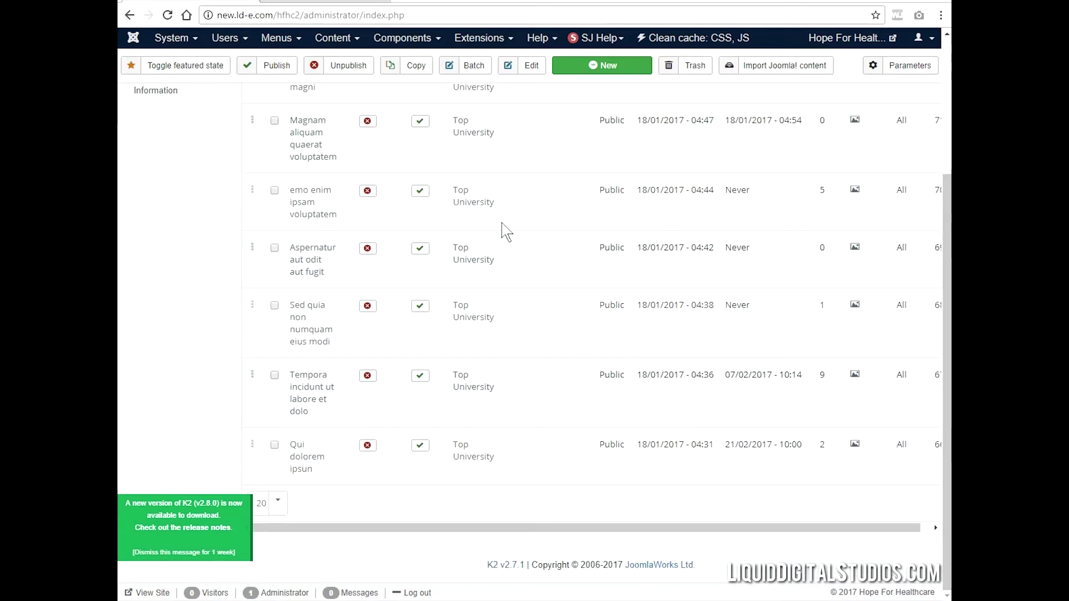
pyautogui.scroll(2, 523, 260)
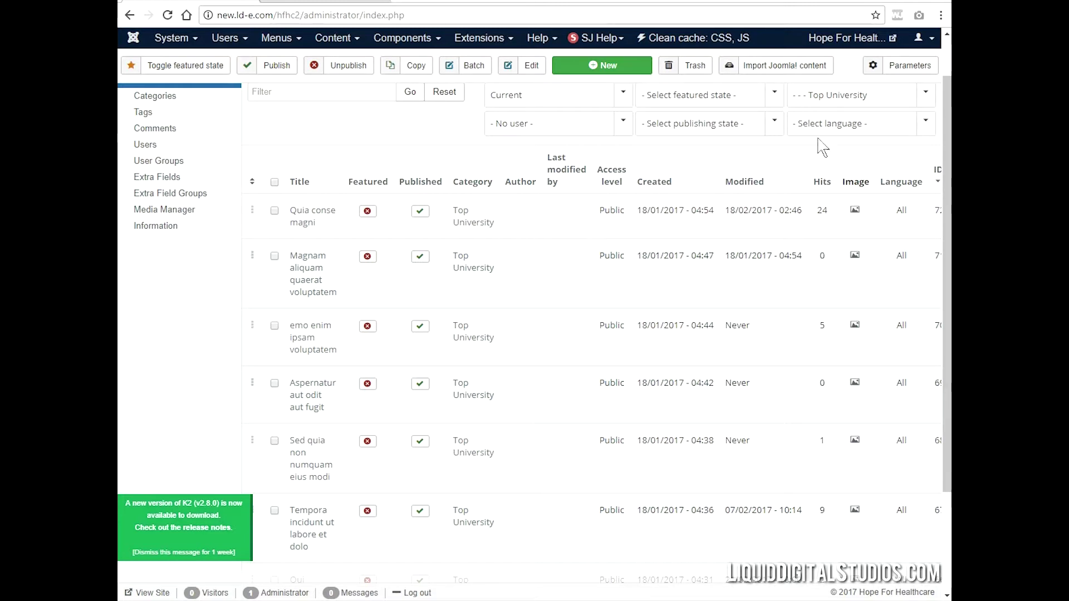
# Filter the K2 items by the Mathematics category and preview the image of the Magnam aliquam quaerat vol item.
pyautogui.click(925, 96)
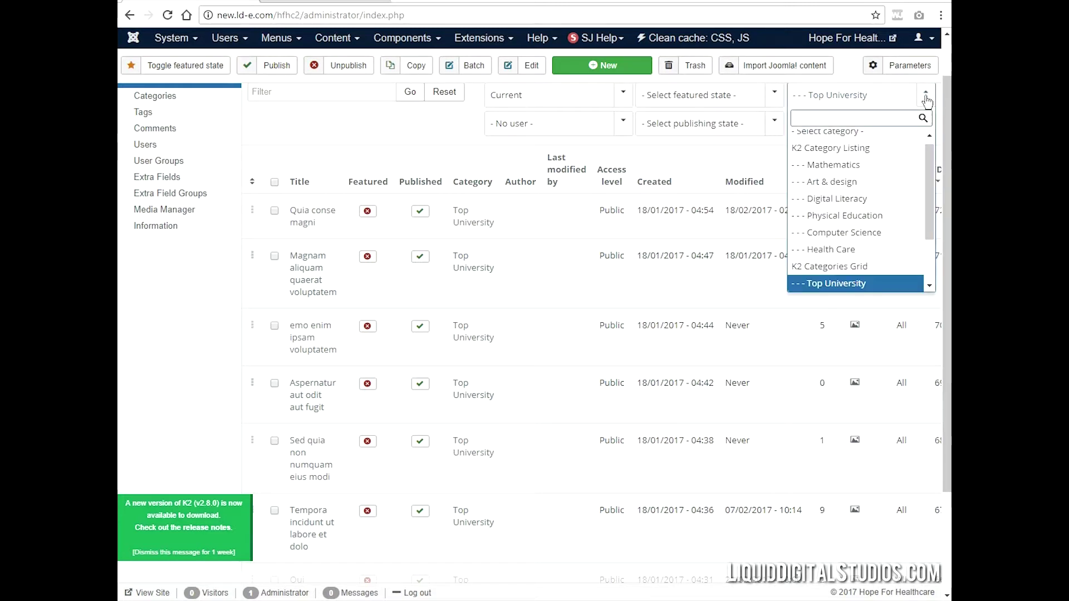
pyautogui.click(844, 171)
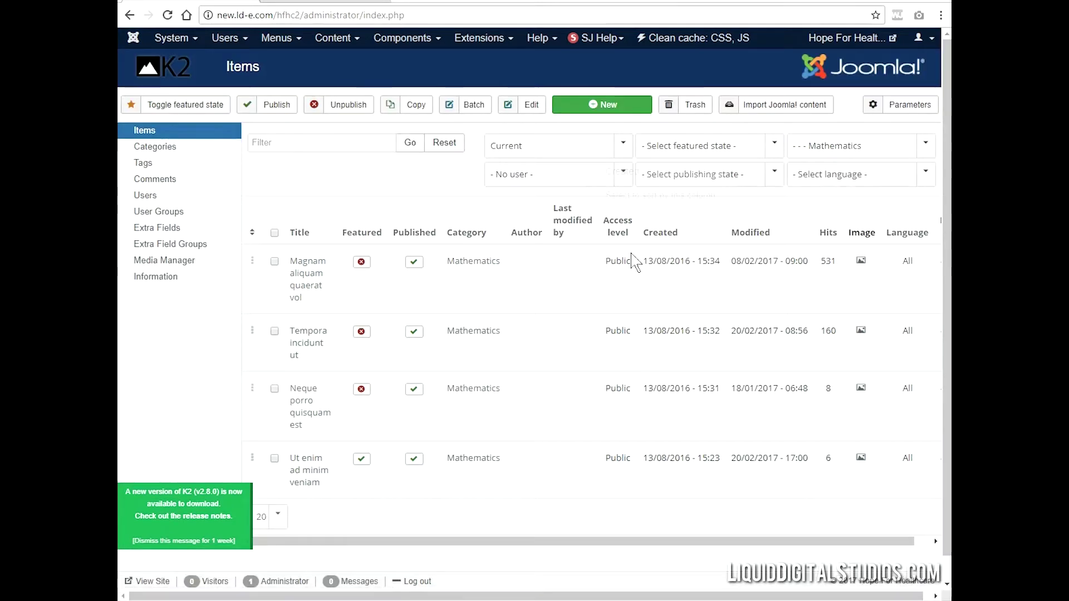
pyautogui.click(861, 261)
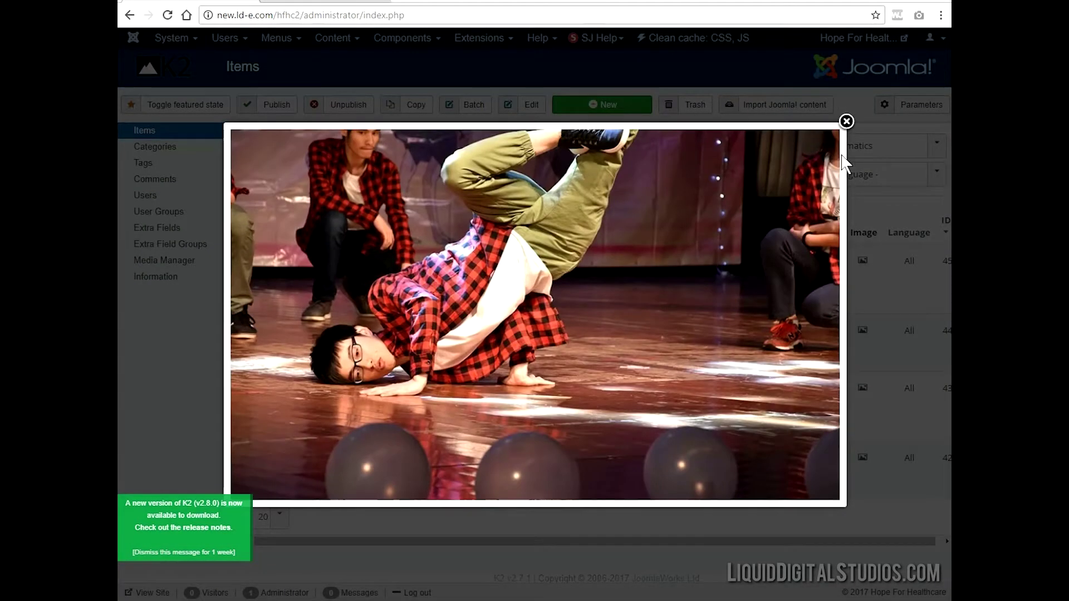
pyautogui.click(847, 120)
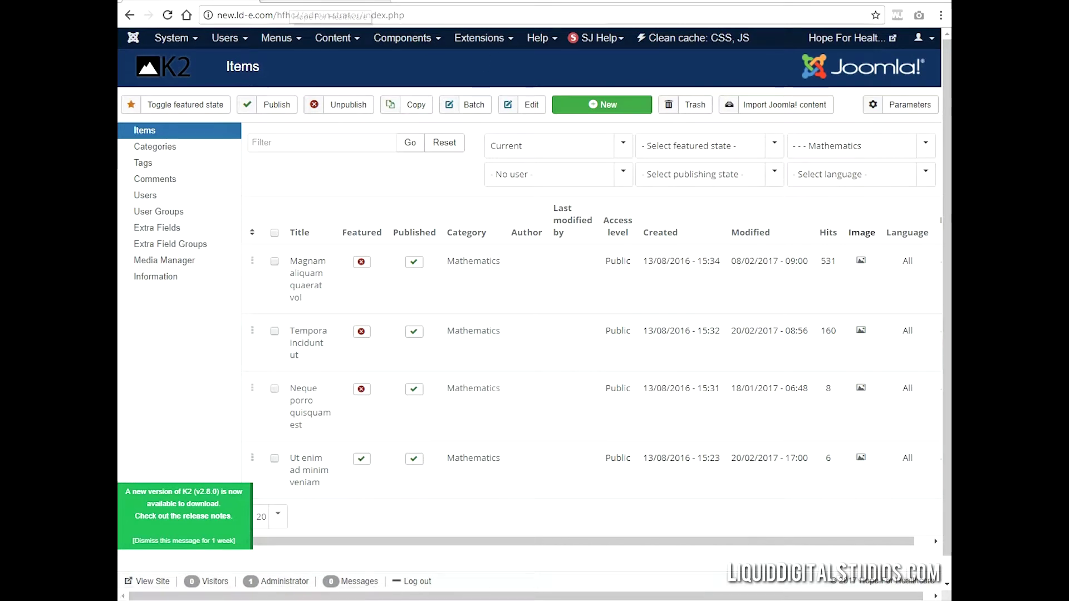
# Find the Magnam aliquam quaerat vol photo in the home page grid and check the titles of the neighbouring photos.
pyautogui.click(294, 1)
pyautogui.scroll(-5, 490, 231)
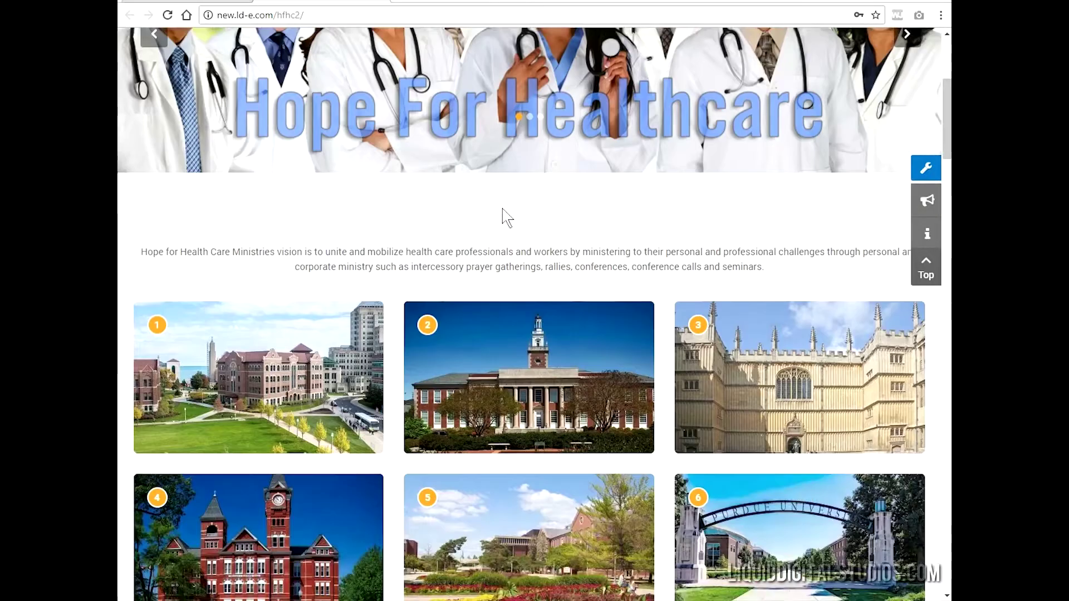
pyautogui.scroll(-5, 490, 231)
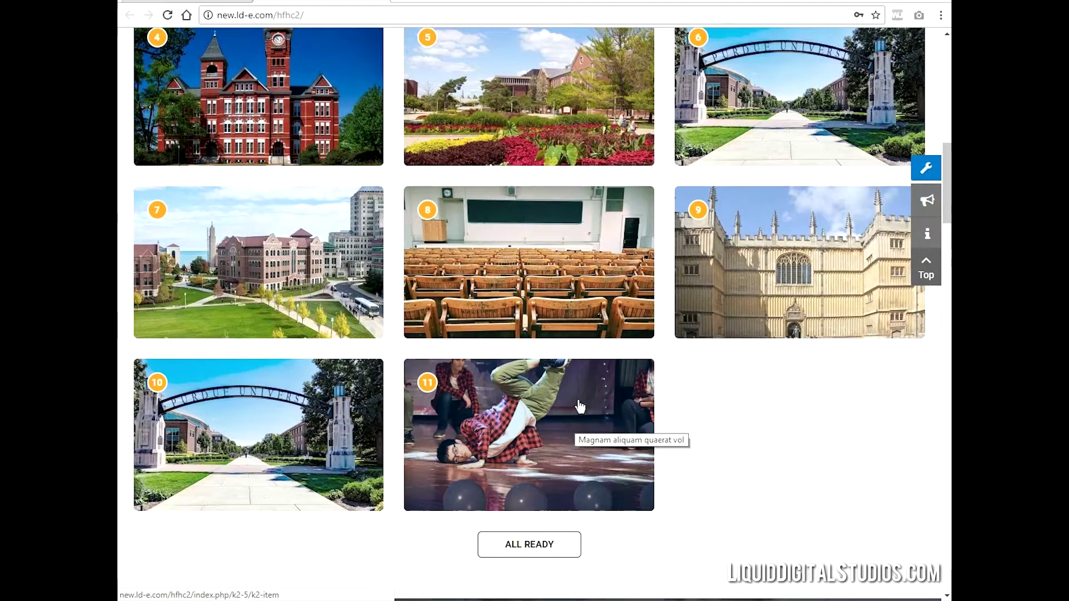
pyautogui.scroll(1, 570, 423)
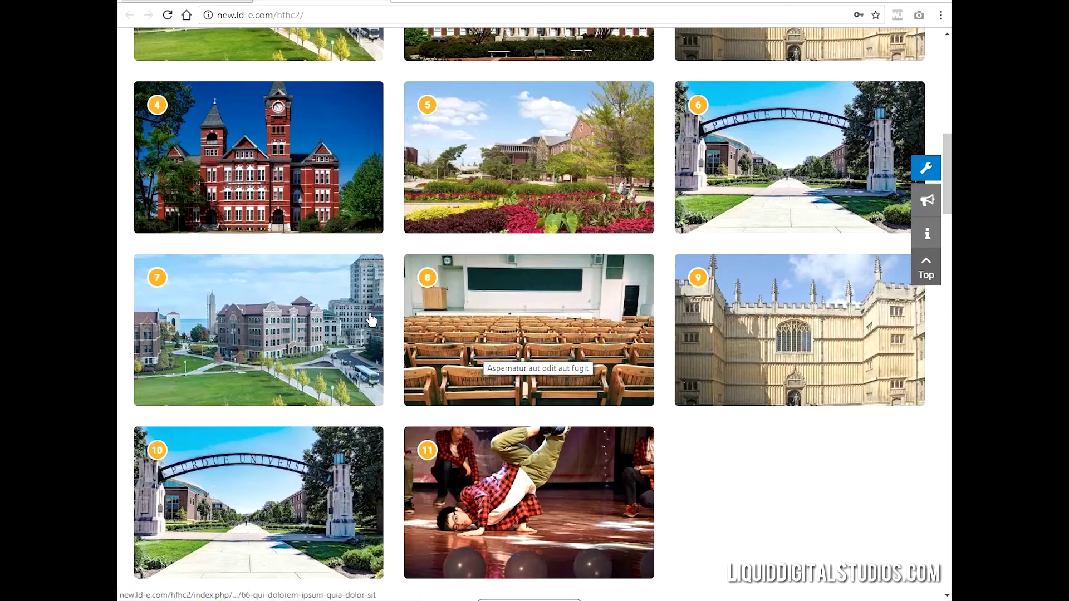
pyautogui.scroll(14, 473, 334)
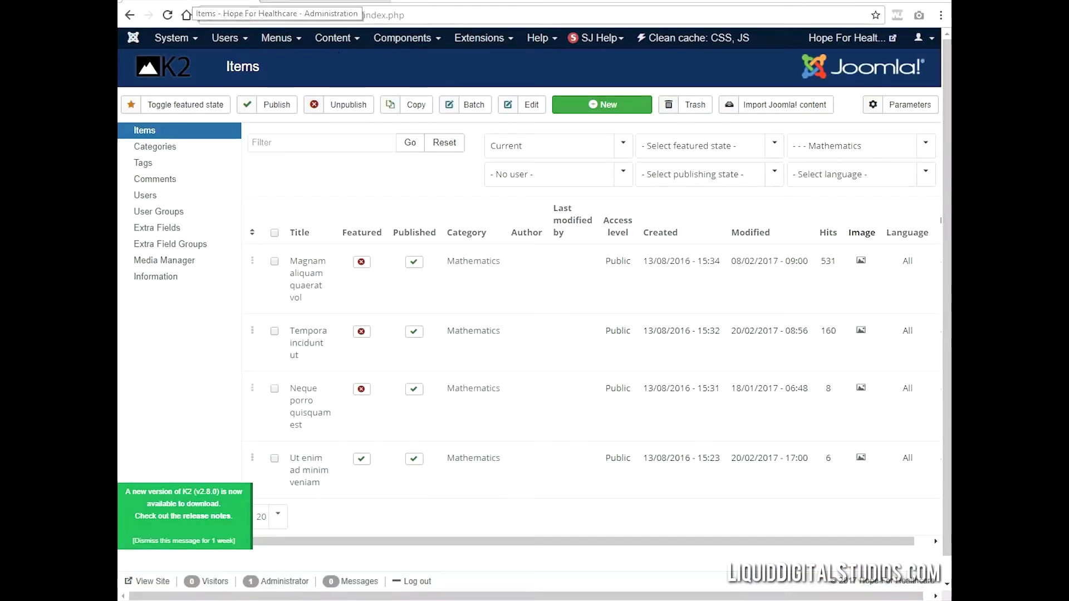
# Return to the Joomla administration and open the 01|Top Universities module from the site modules list.
pyautogui.click(301, 4)
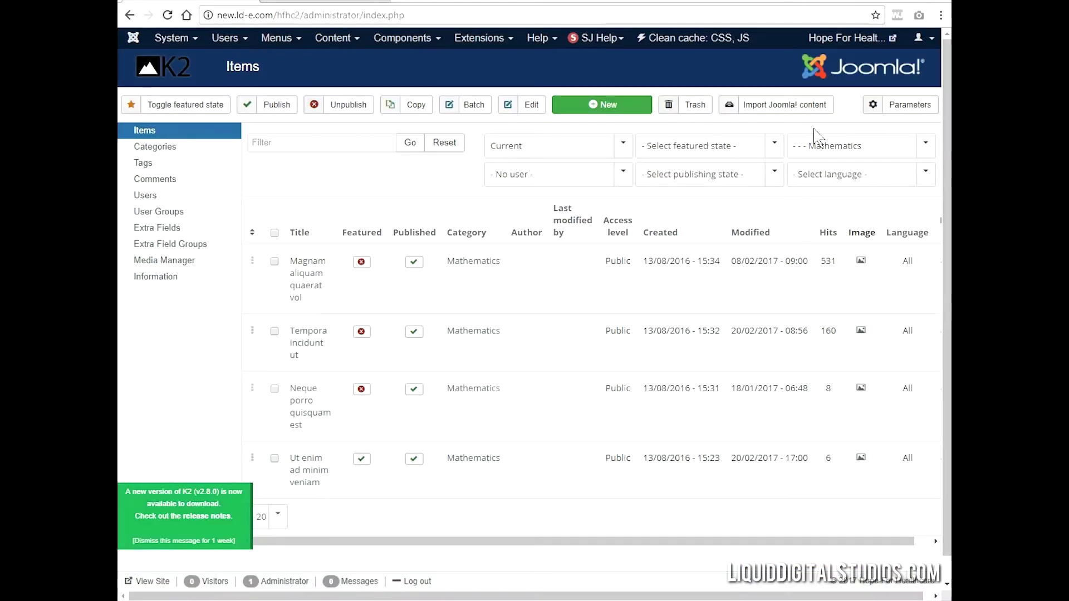
pyautogui.click(478, 40)
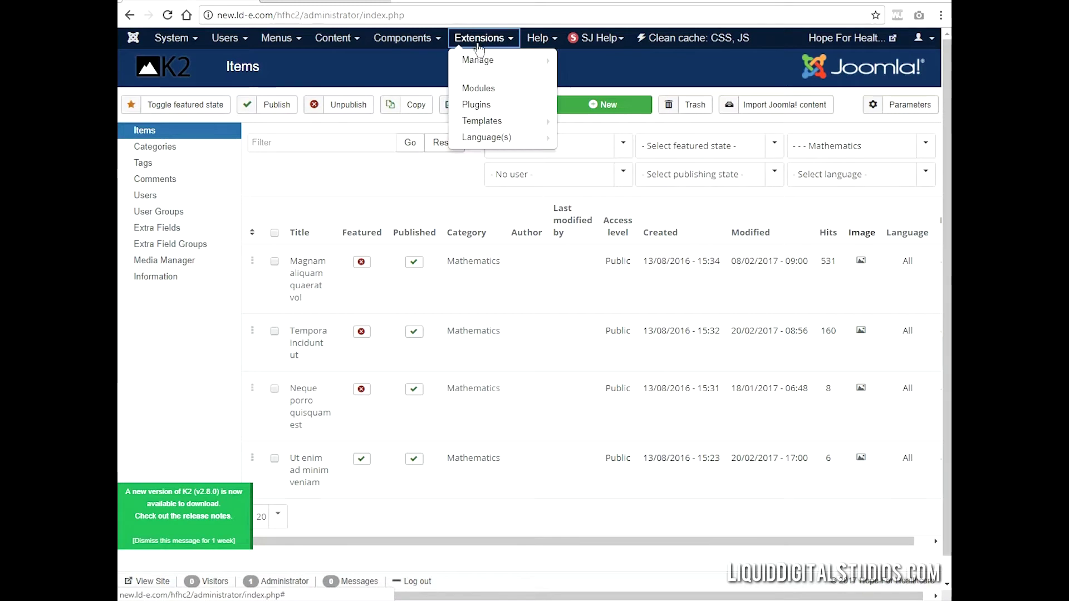
pyautogui.click(480, 86)
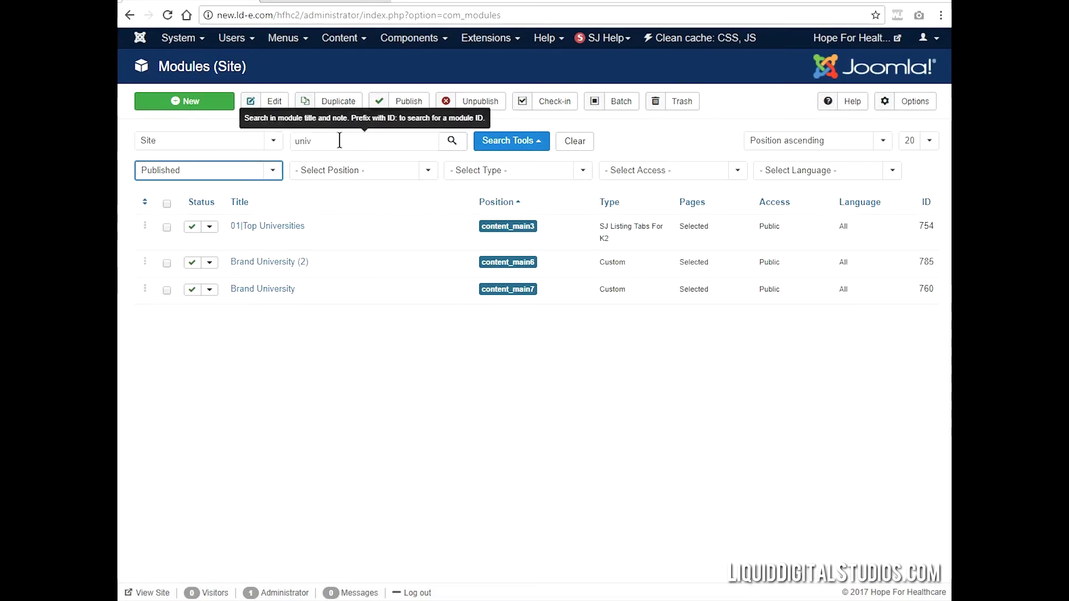
pyautogui.click(275, 231)
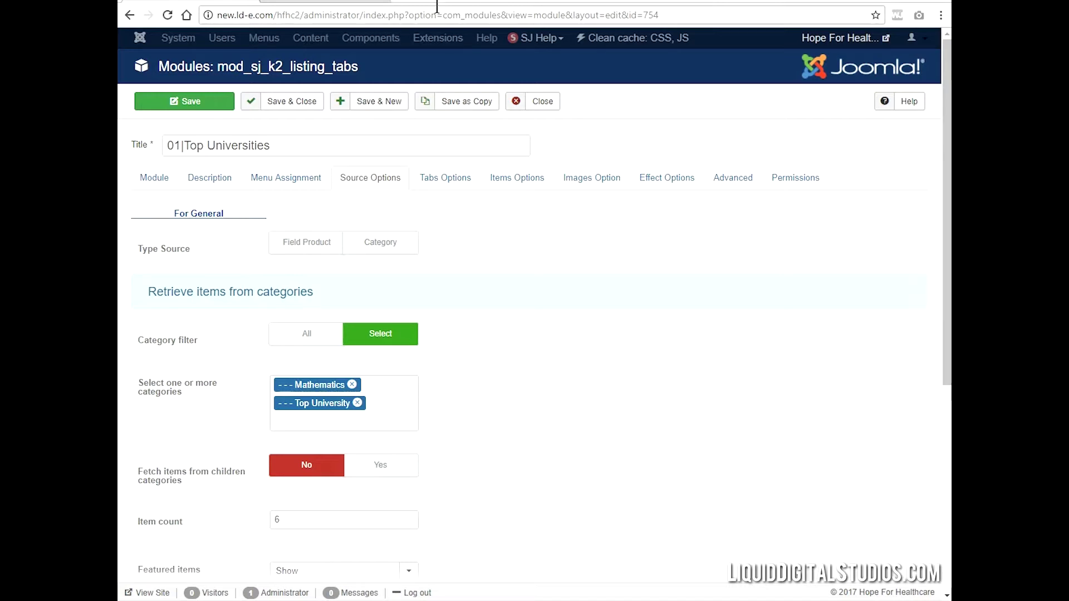
# Set the module's Product Order By source option to Title Alphabetical and save the module.
pyautogui.scroll(-6, 434, 15)
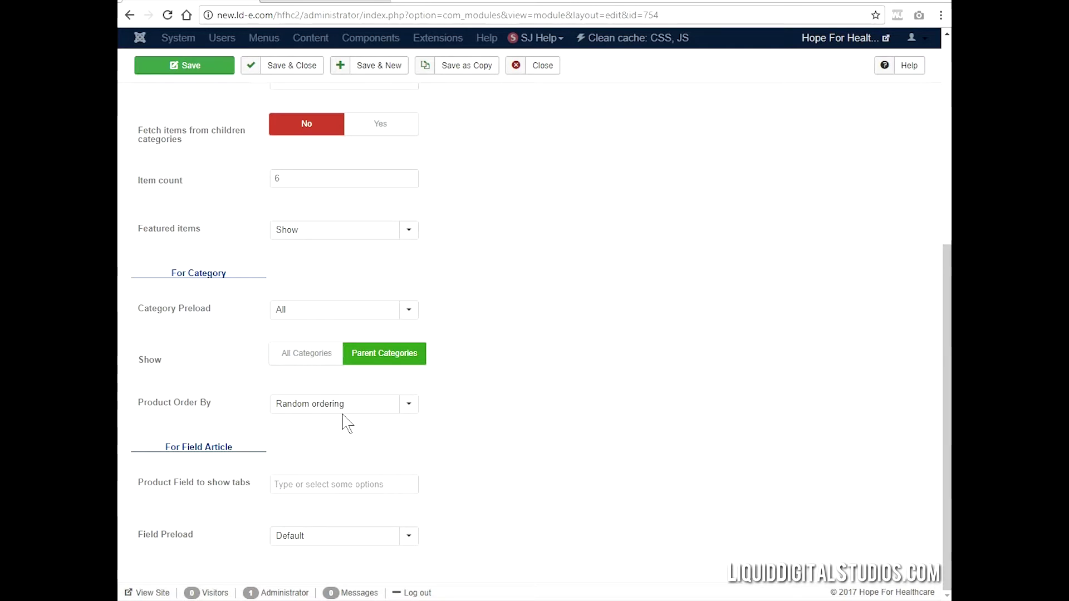
pyautogui.click(405, 407)
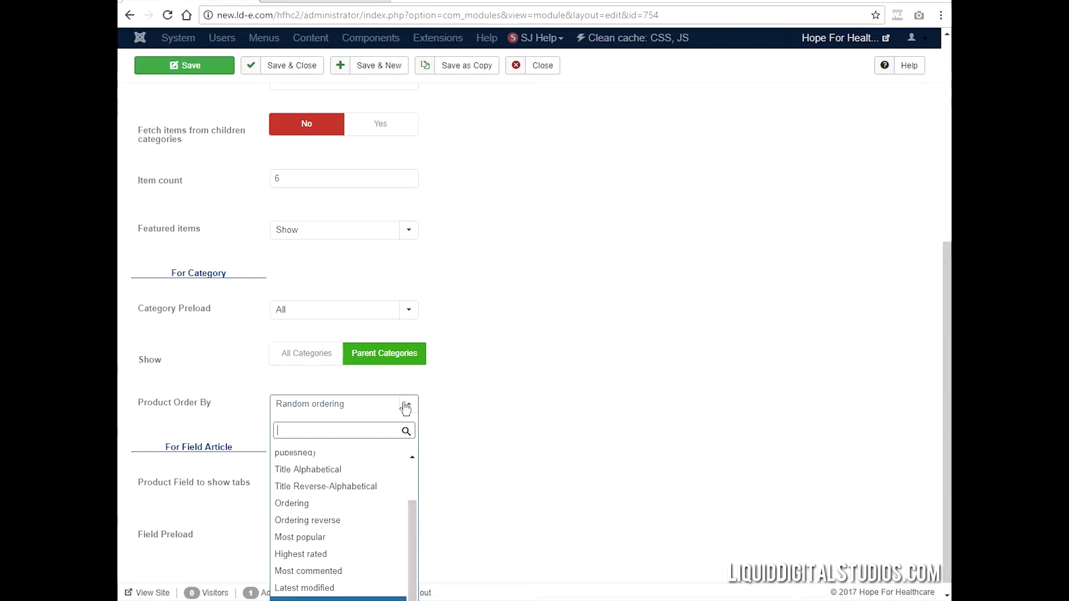
pyautogui.moveTo(415, 532); pyautogui.dragTo(413, 495)
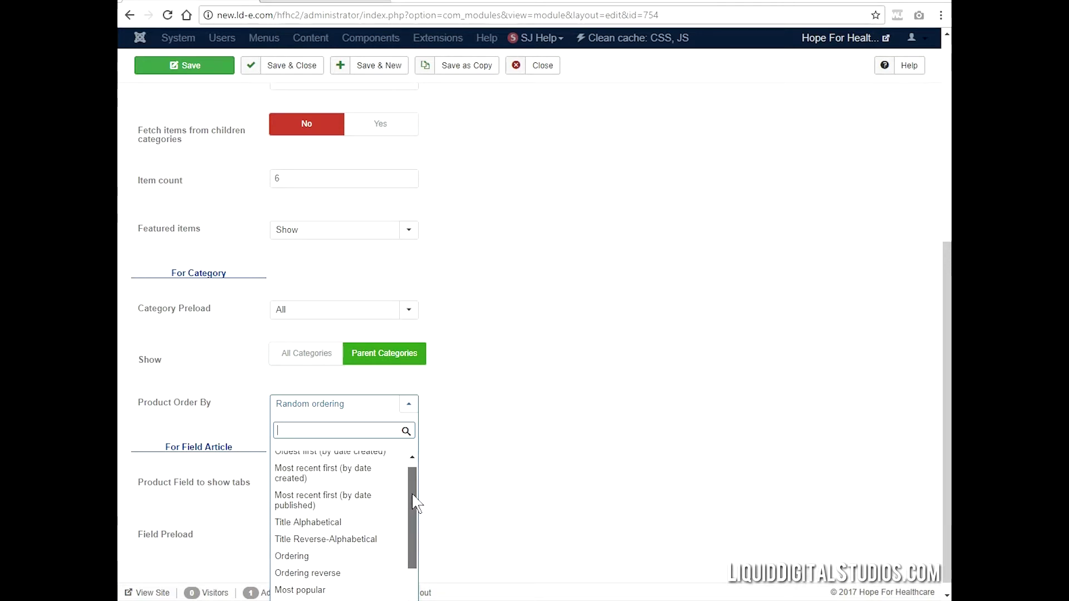
pyautogui.click(347, 524)
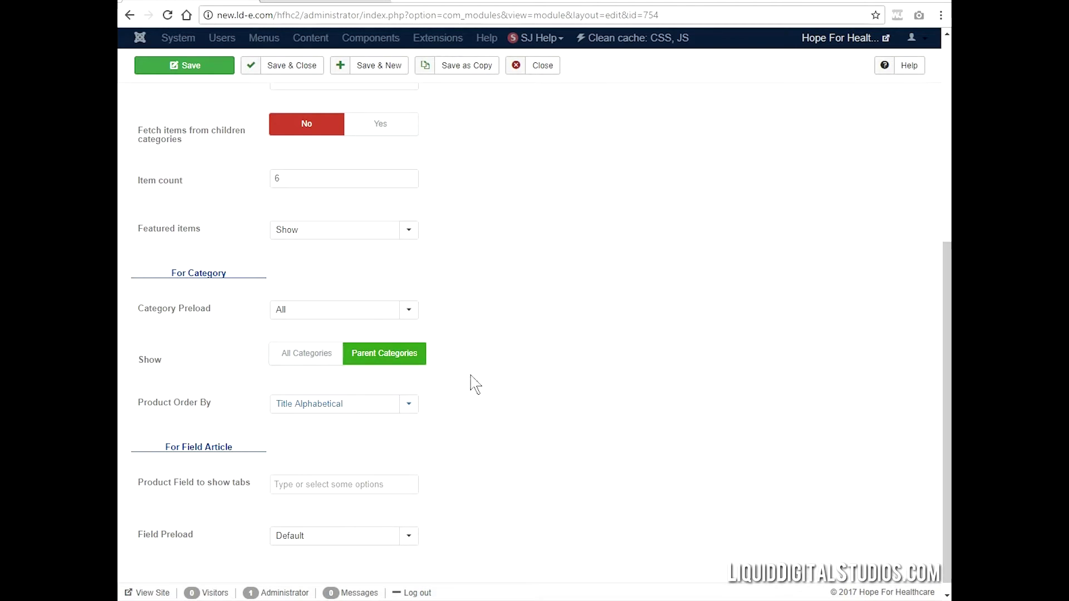
pyautogui.click(209, 75)
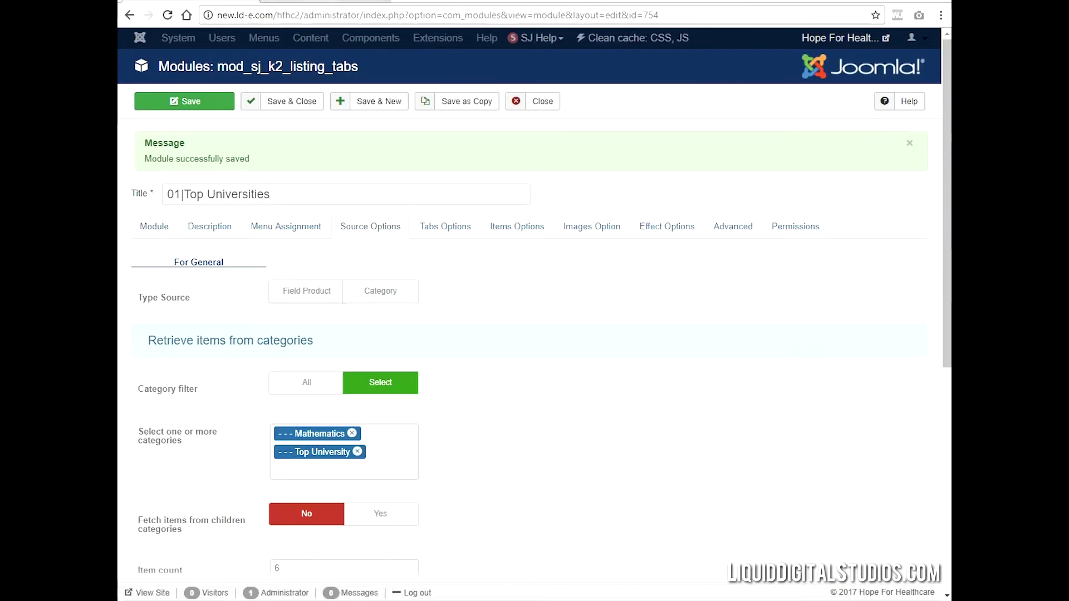
# Reload the site's home page and check the order of the photos in the university grid.
pyautogui.click(325, 1)
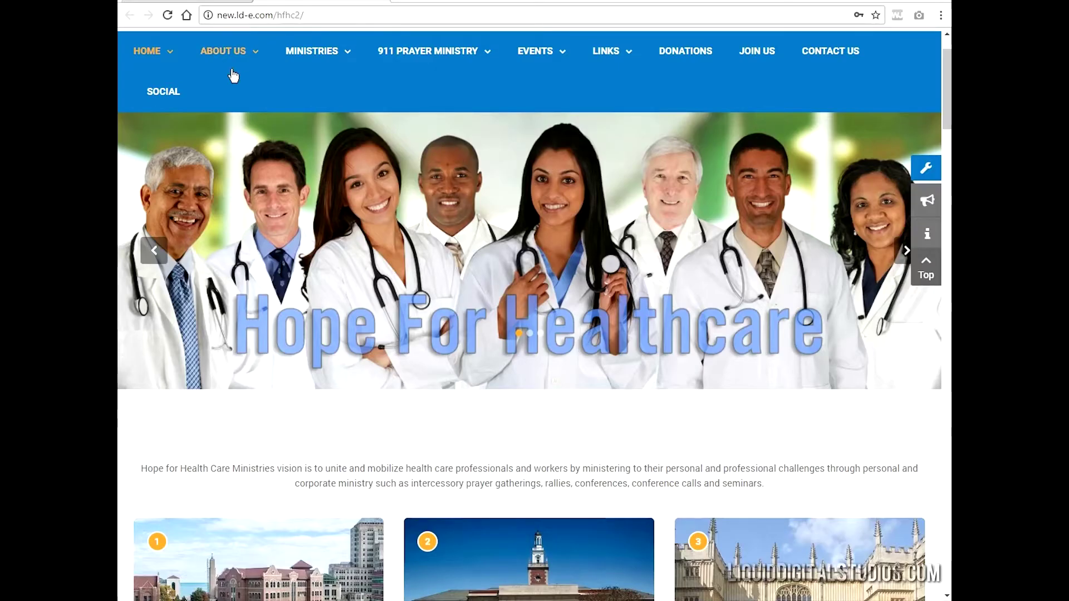
pyautogui.click(168, 17)
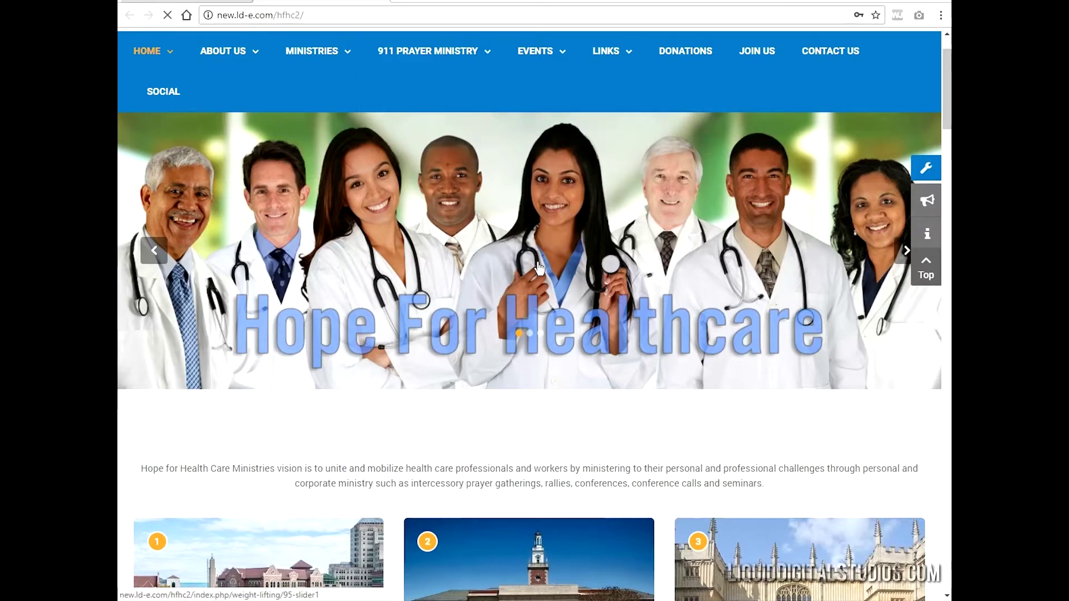
pyautogui.scroll(-3, 543, 260)
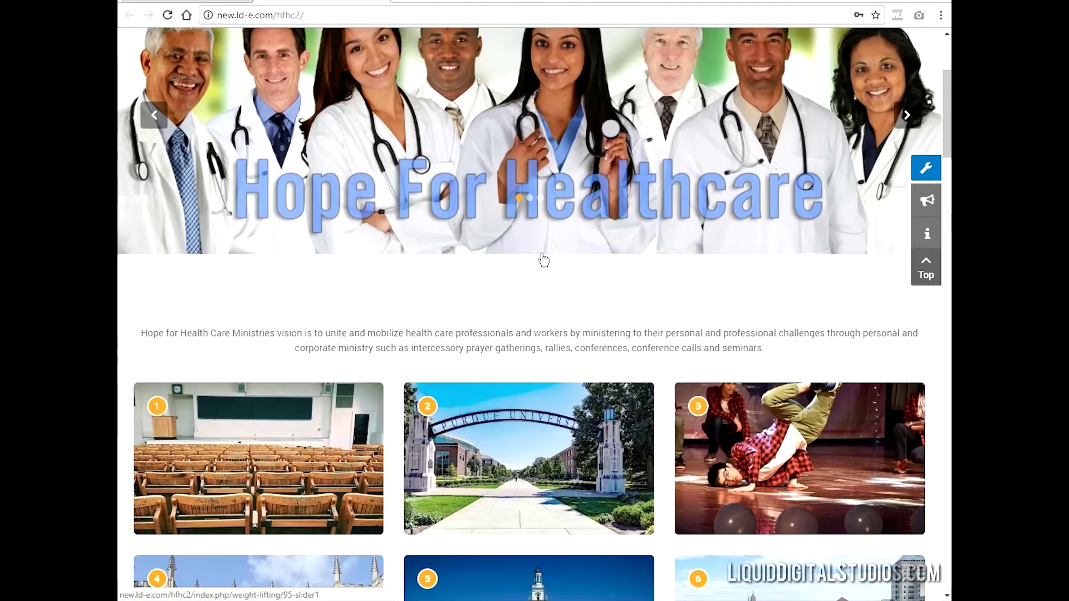
pyautogui.click(167, 15)
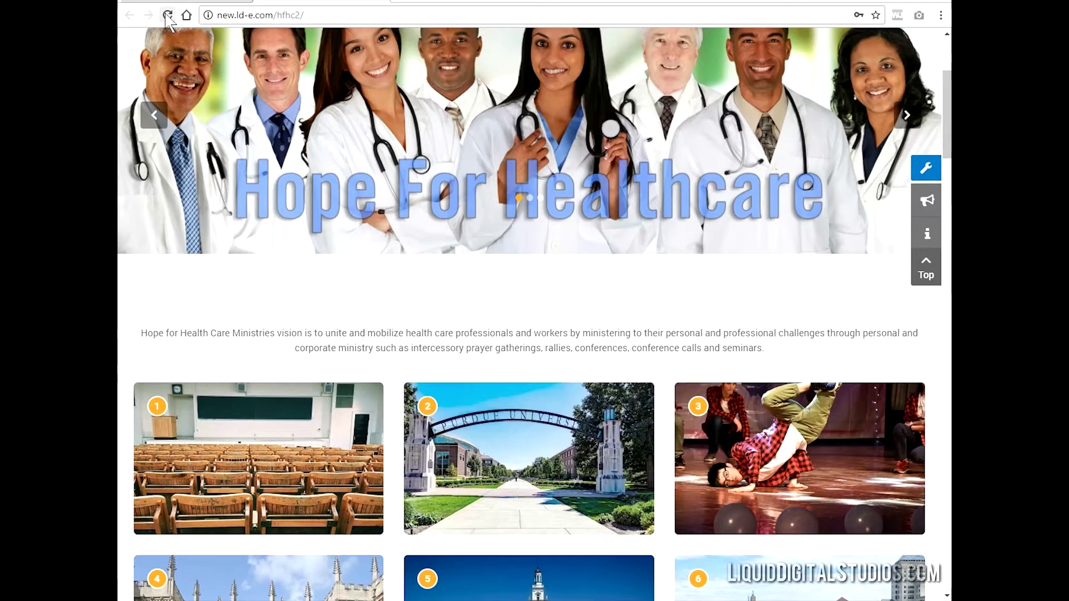
pyautogui.click(167, 15)
pyautogui.scroll(1, 479, 186)
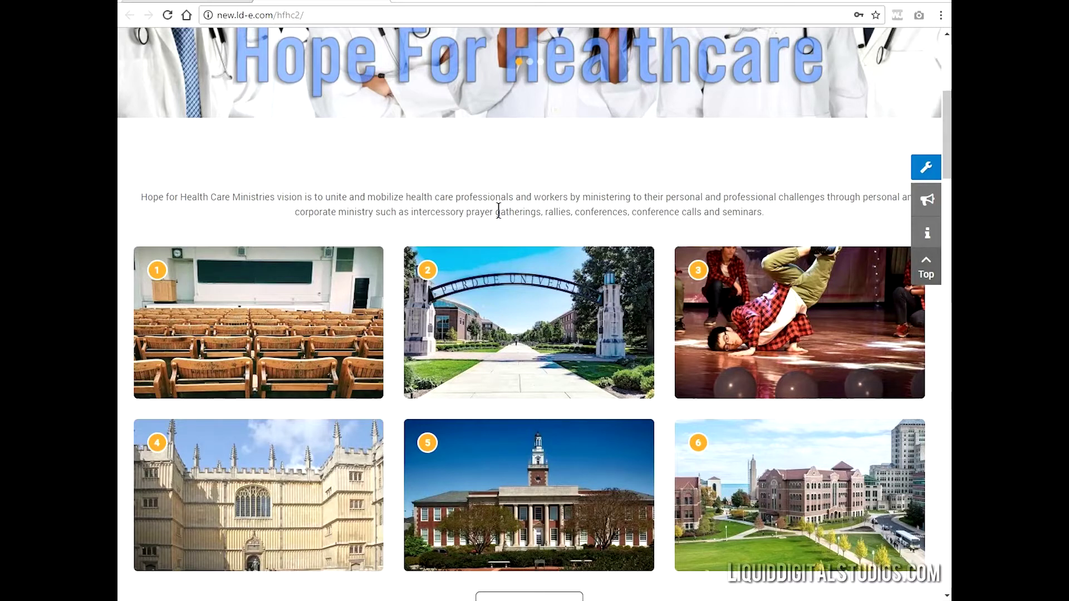
# Go back to the administration's modules list and reopen the 01|Top Universities module.
pyautogui.hotkey('ctrl', 'Tab')
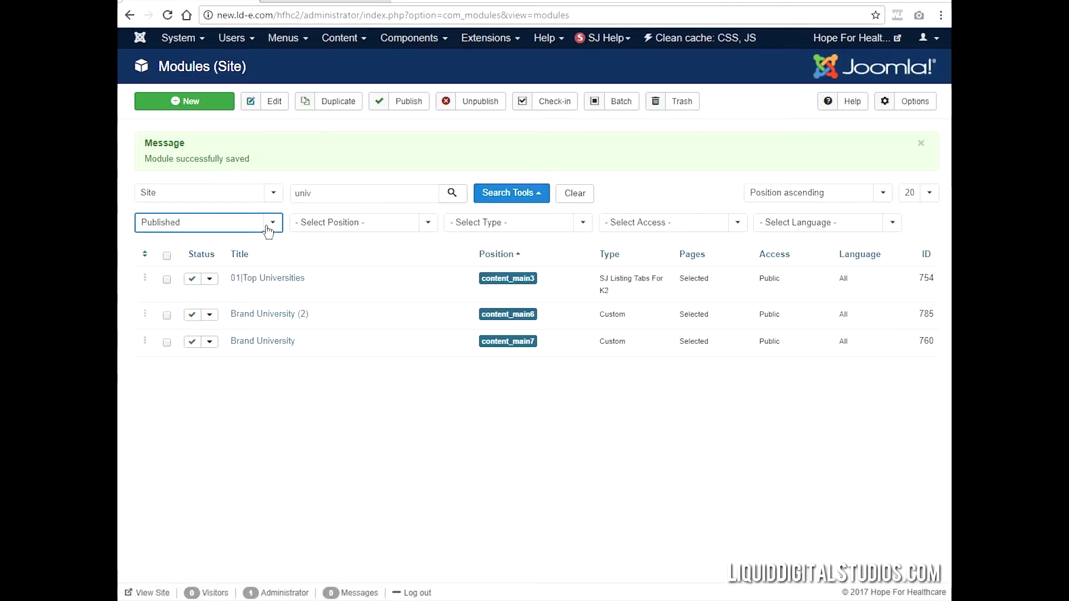
pyautogui.click(288, 281)
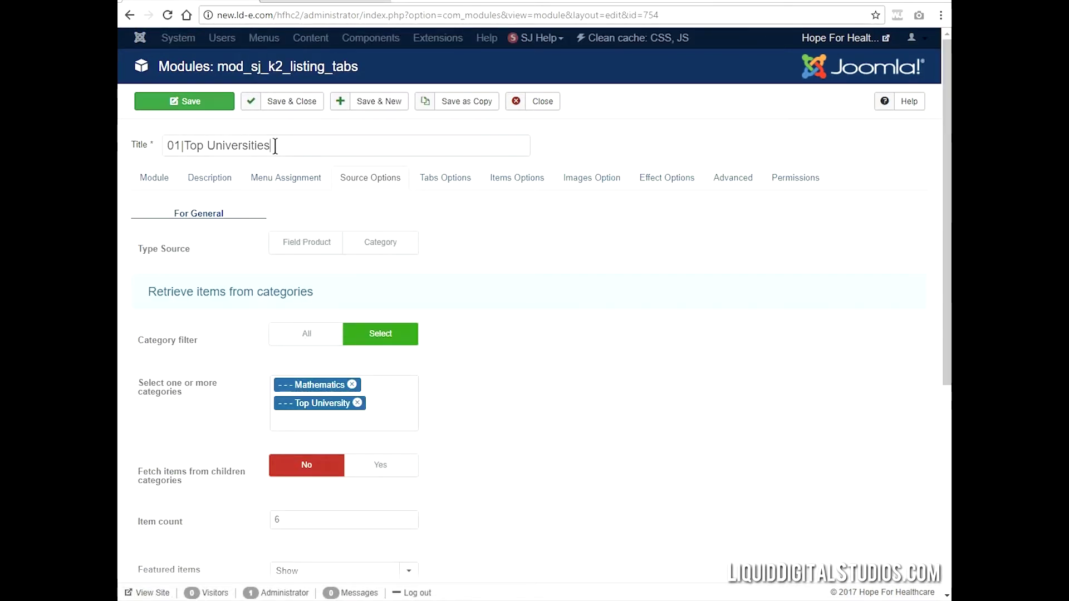
# Retitle the module FP-Blocks, save and close it, and search the site modules list for FP.
pyautogui.moveTo(281, 146); pyautogui.dragTo(132, 152)
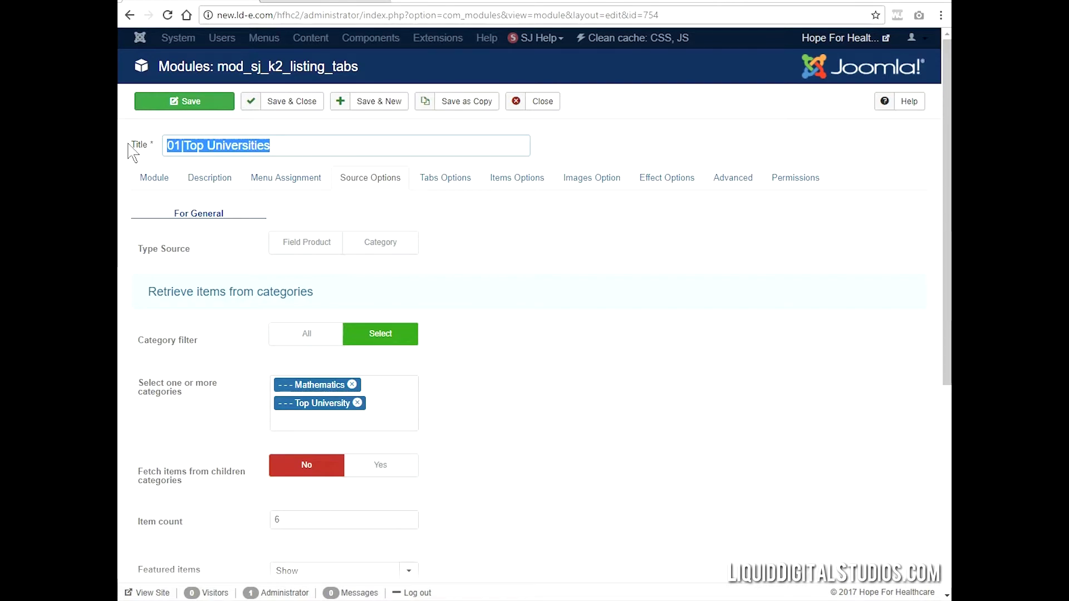
pyautogui.write('FP')
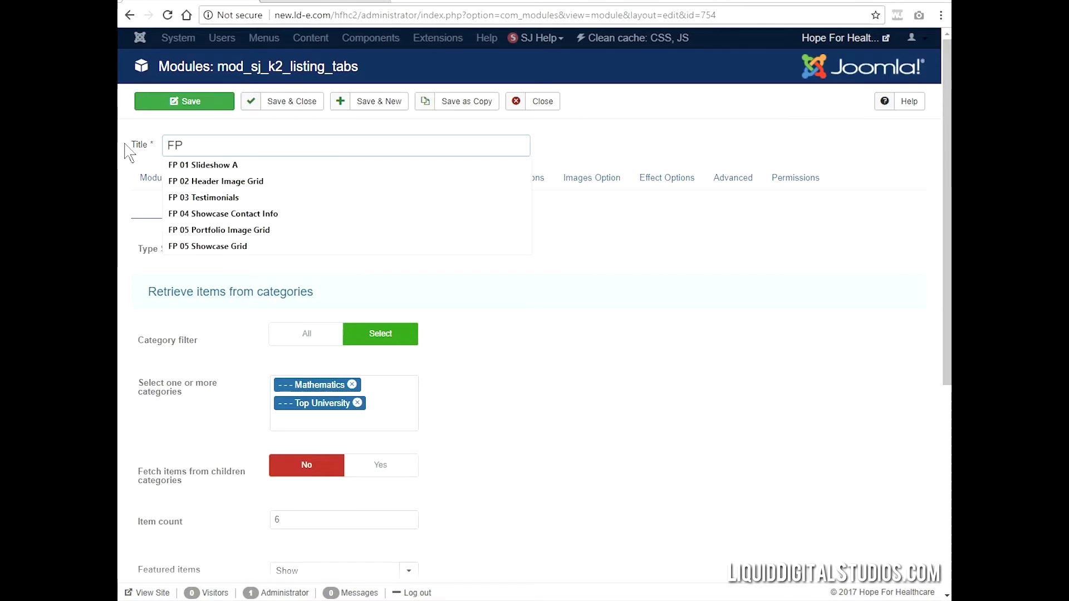
pyautogui.write('-Blocks')
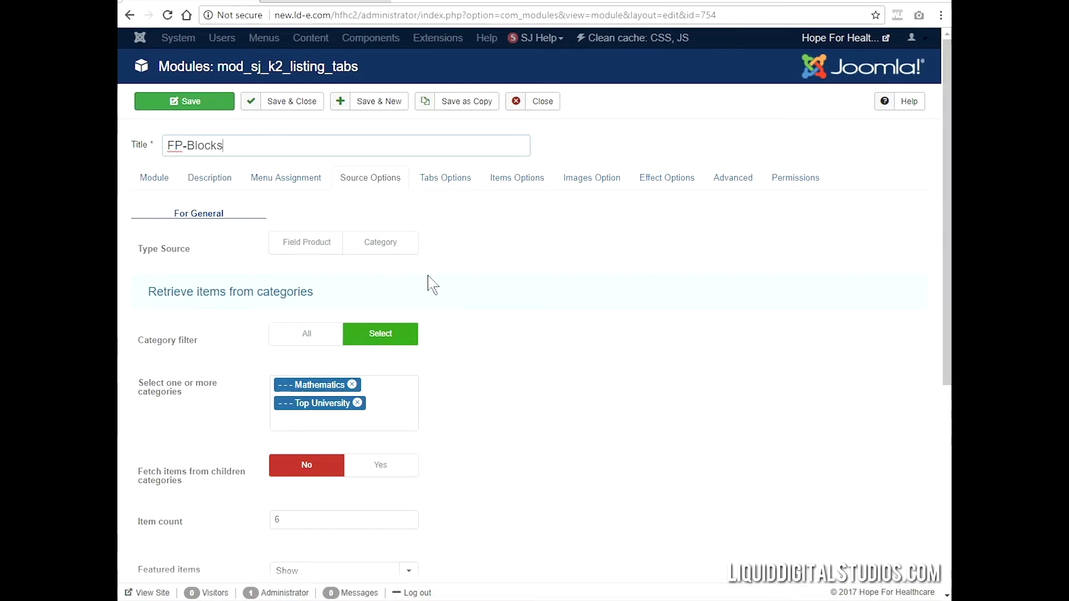
pyautogui.click(294, 107)
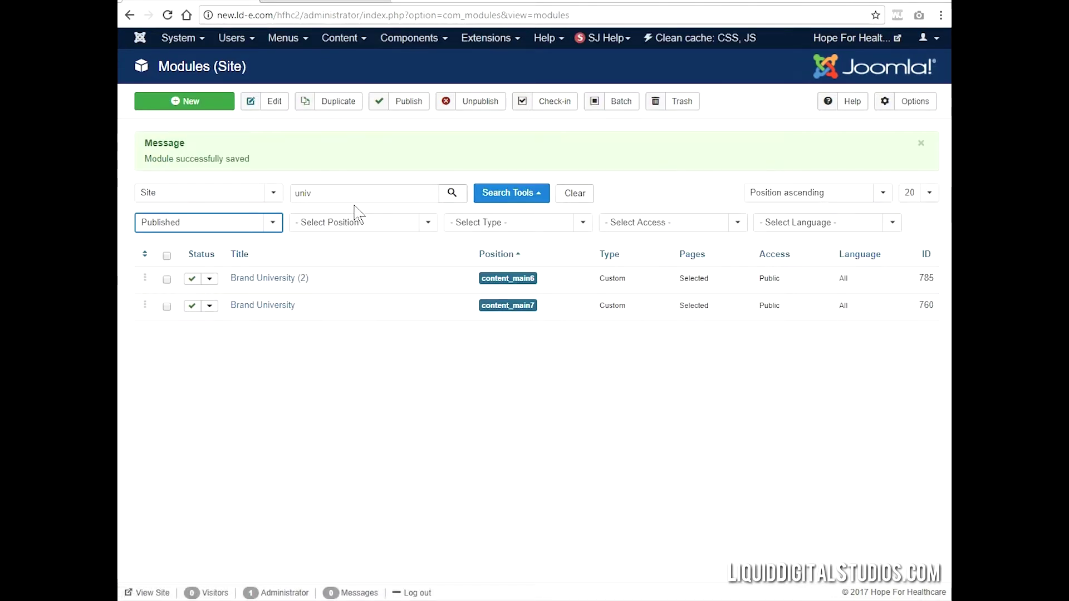
pyautogui.moveTo(353, 199); pyautogui.dragTo(273, 198)
pyautogui.write('FP')
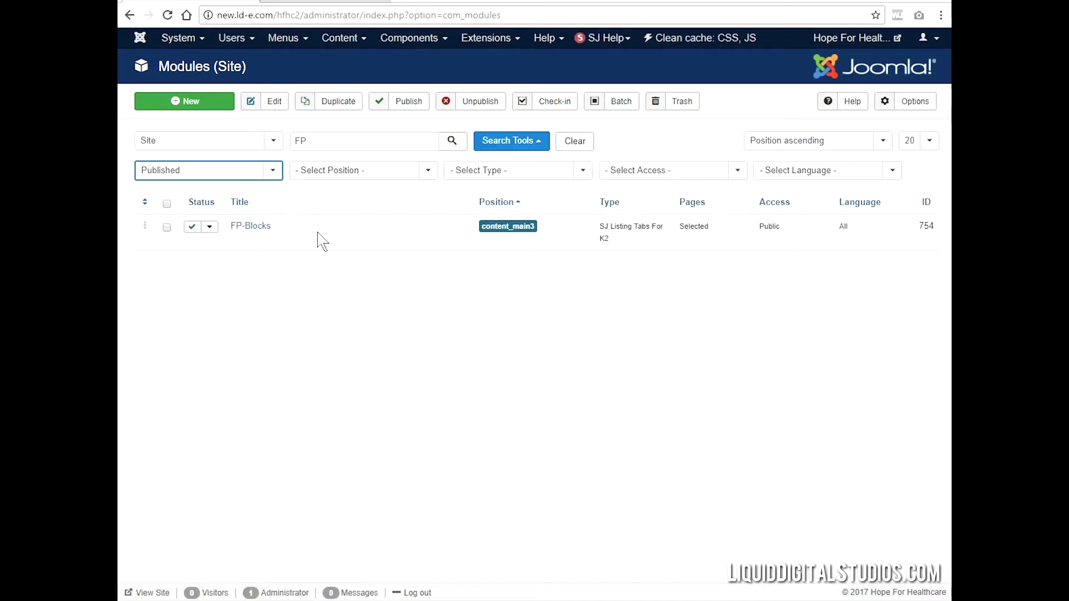
# Open the K2 items list and filter it by the Top University category.
pyautogui.click(440, 40)
pyautogui.moveTo(437, 150)
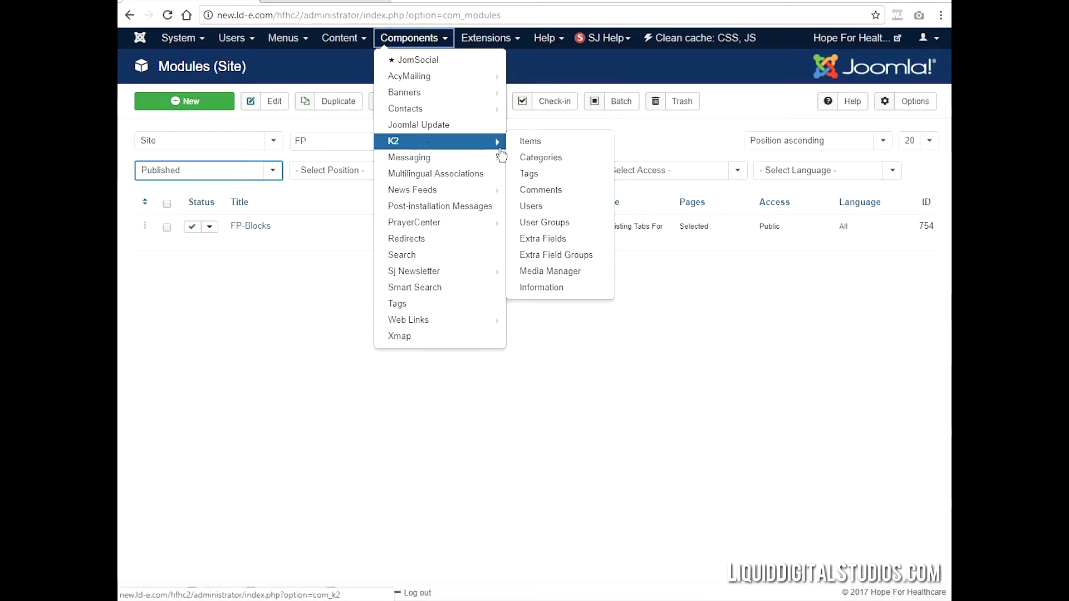
pyautogui.click(521, 144)
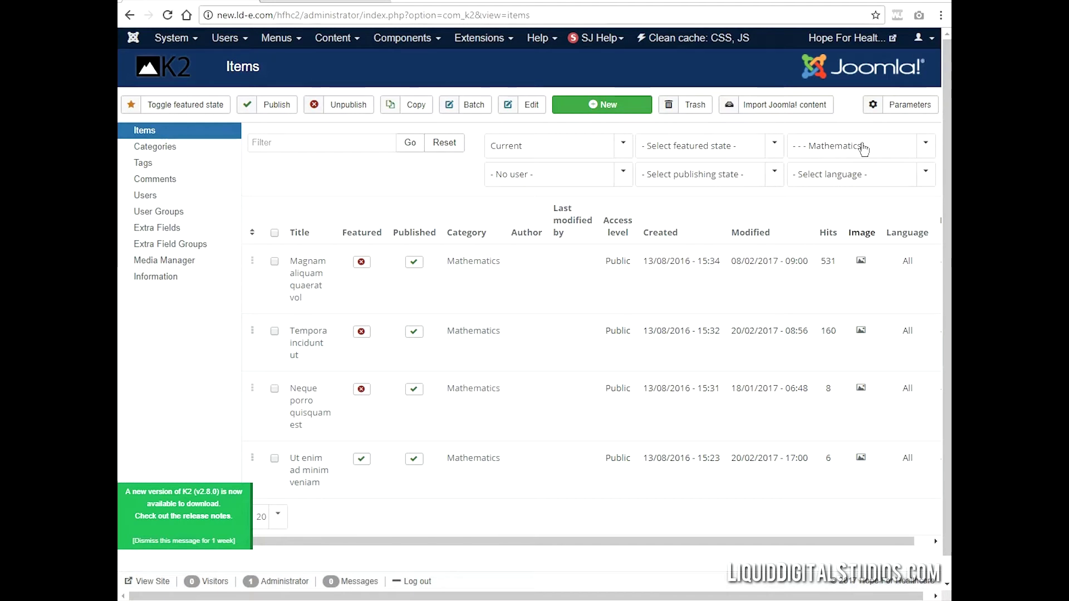
pyautogui.click(924, 147)
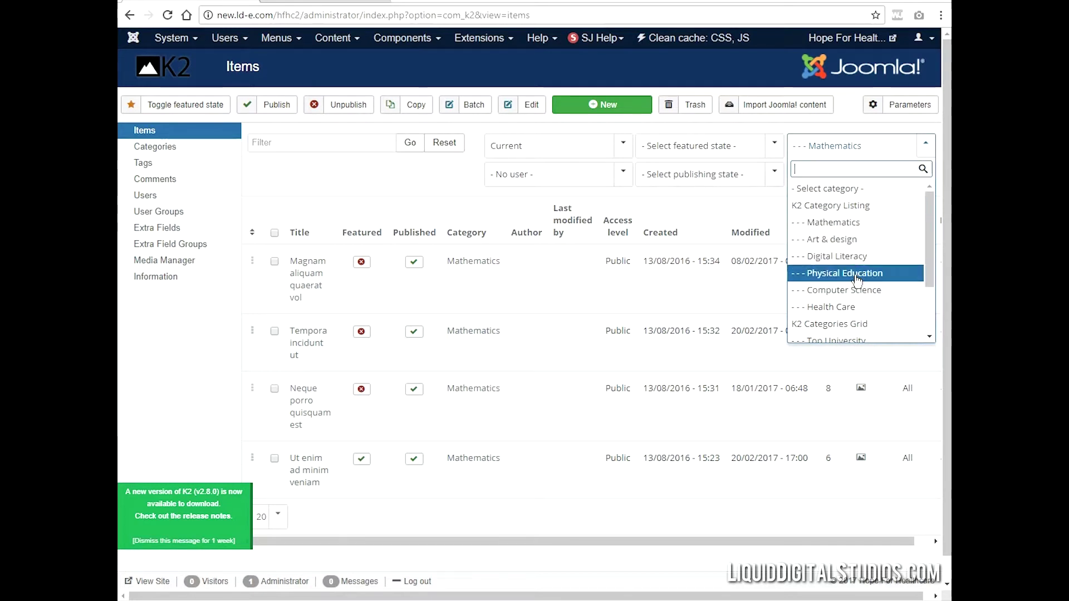
pyautogui.scroll(-2, 856, 293)
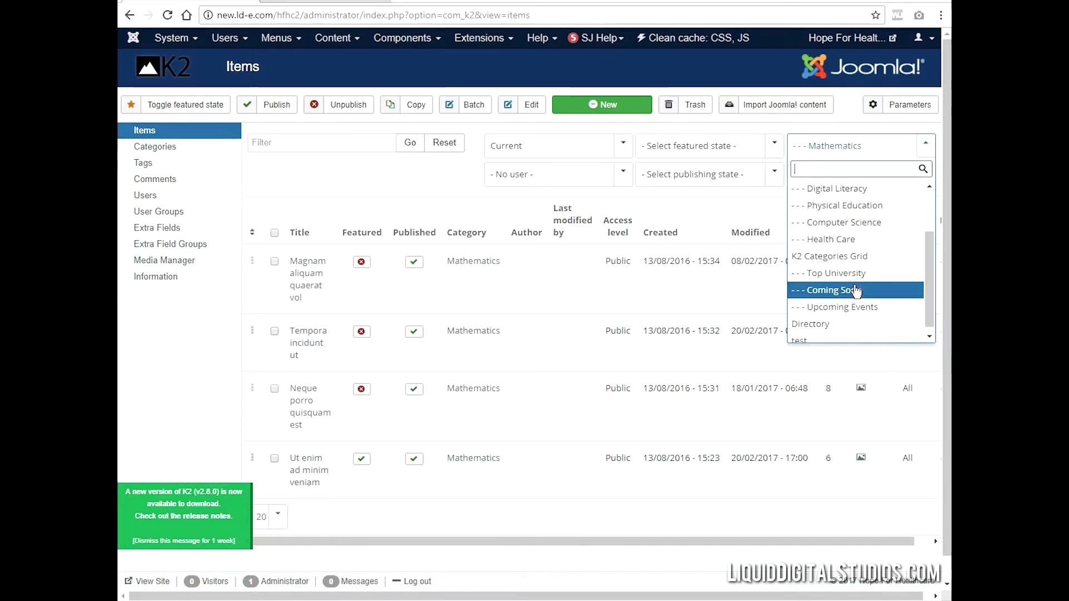
pyautogui.click(852, 272)
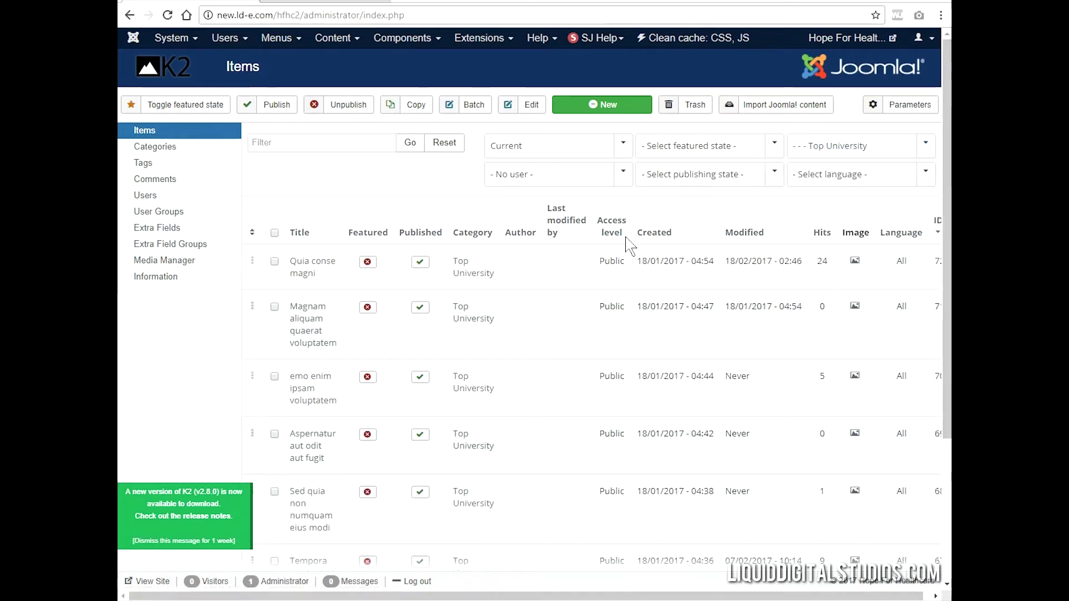
# Preview the image of the Quia conse magni item and compare it with the home page's photo grid.
pyautogui.click(855, 262)
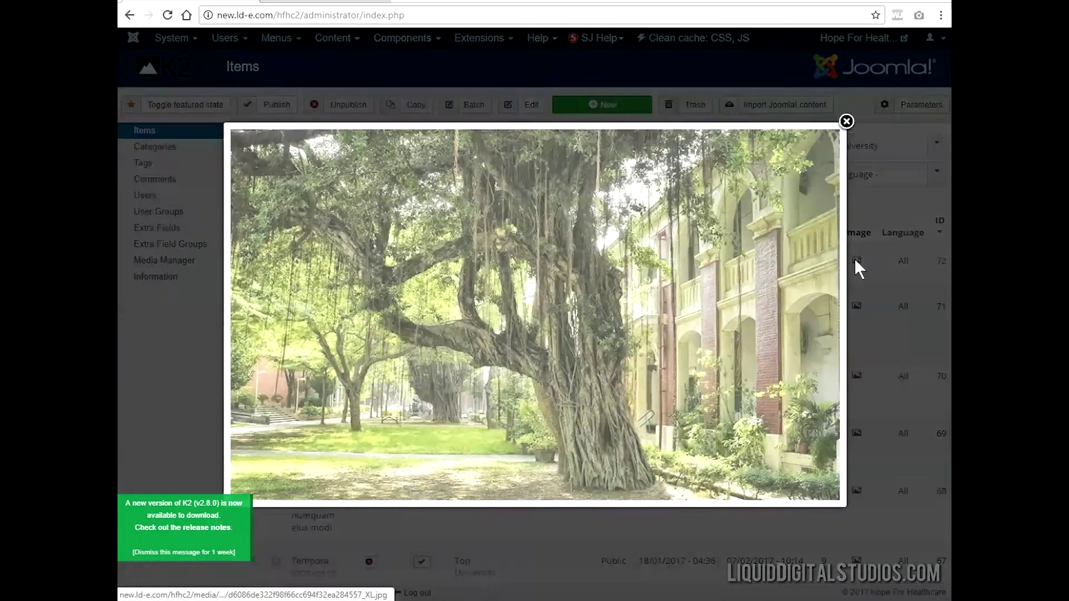
pyautogui.click(846, 122)
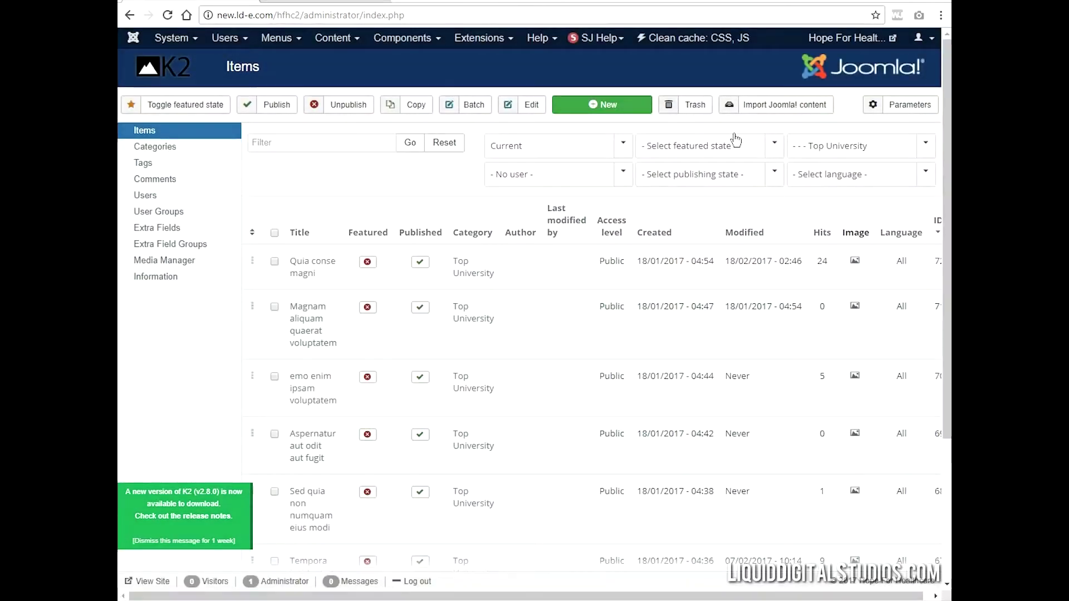
pyautogui.click(479, 3)
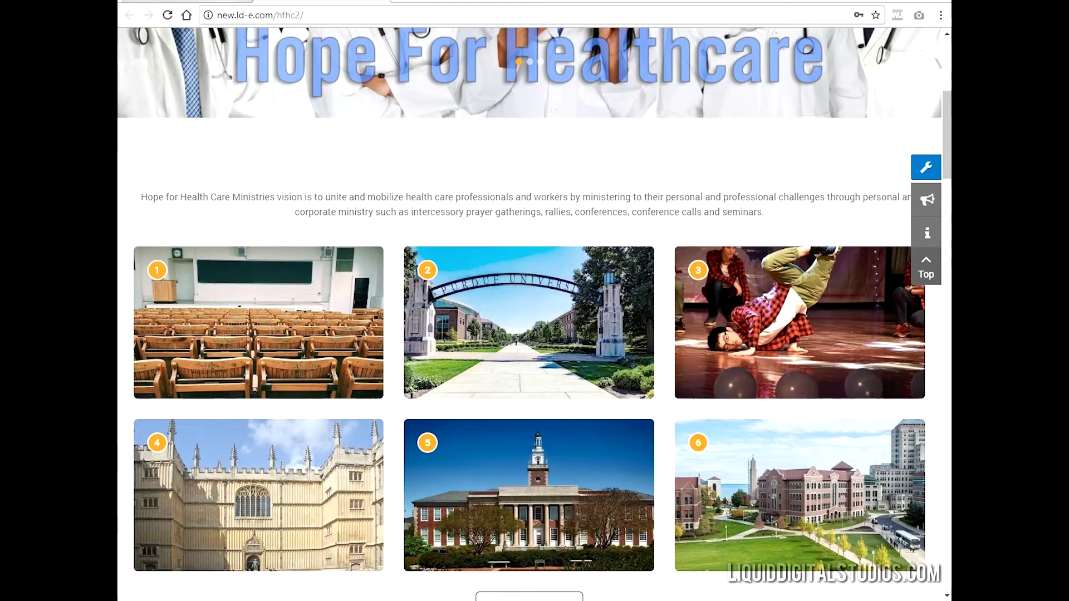
pyautogui.click(217, 1)
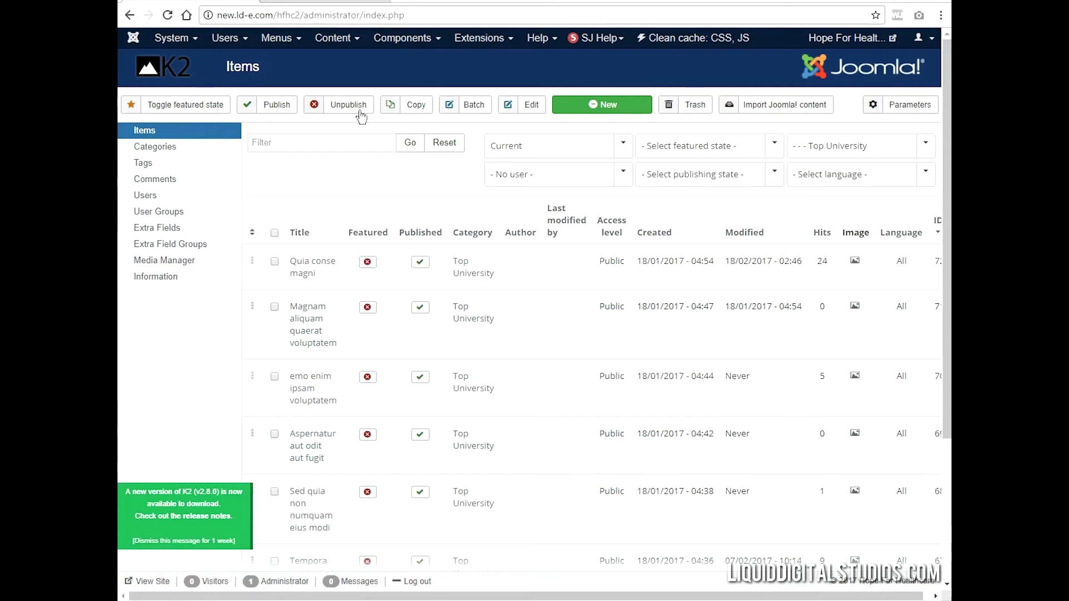
# Preview the images of the Magnam aliquam quaerat voluptatem, emo enim ipsam voluptatem and Aspernatur aut odit aut fugit items.
pyautogui.click(858, 307)
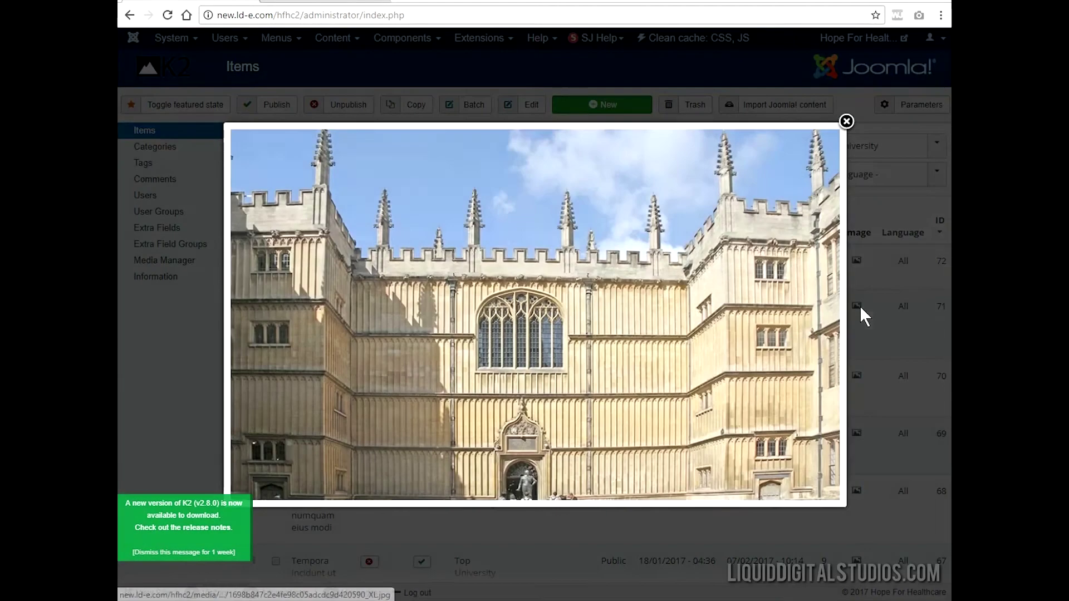
pyautogui.click(846, 123)
pyautogui.click(856, 377)
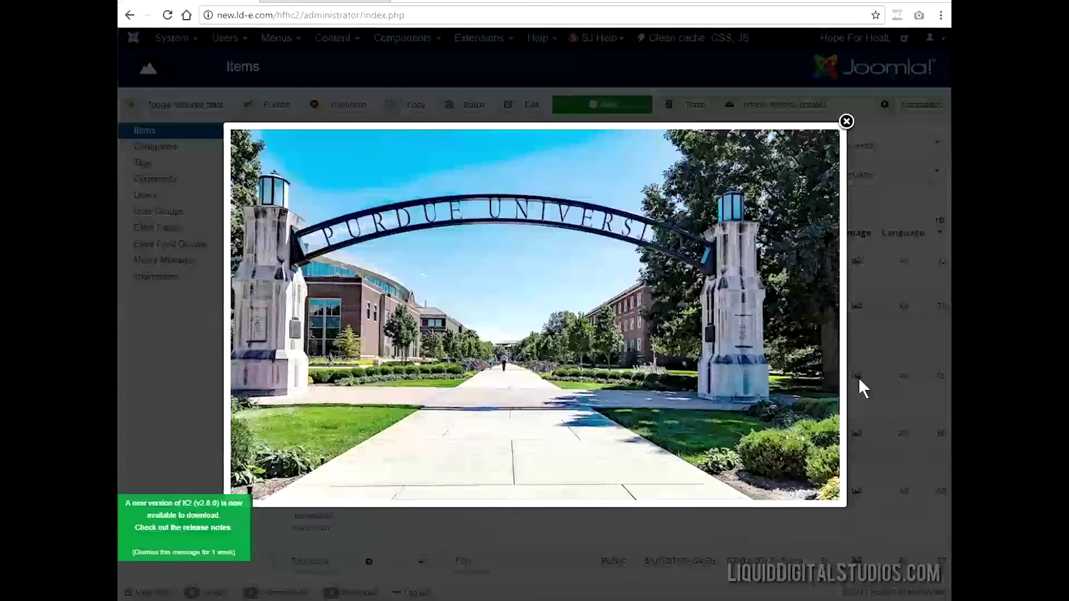
pyautogui.click(859, 377)
pyautogui.click(857, 434)
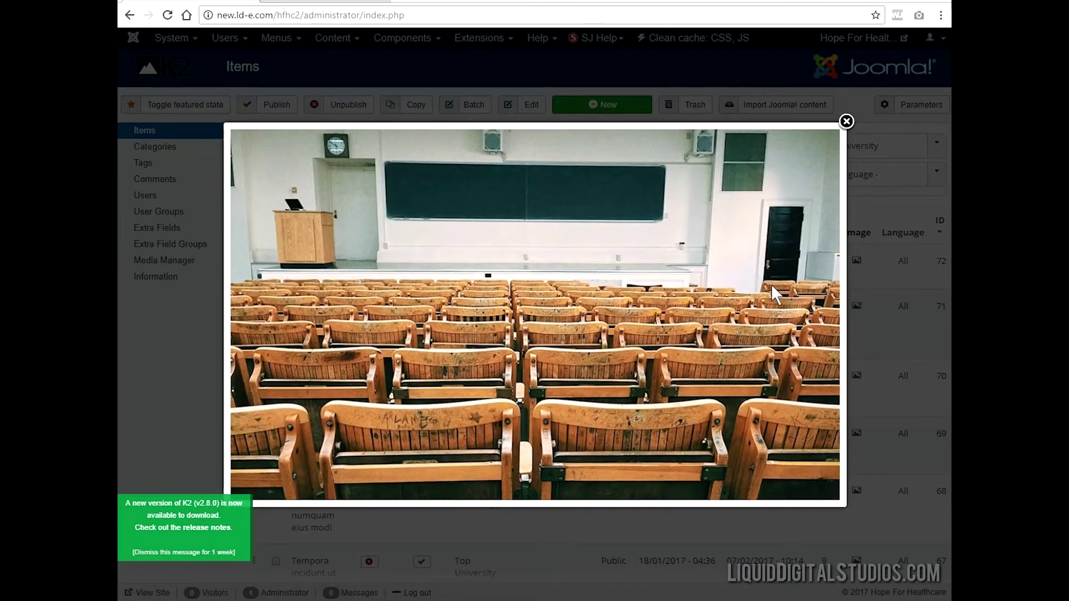
pyautogui.click(846, 122)
pyautogui.click(856, 433)
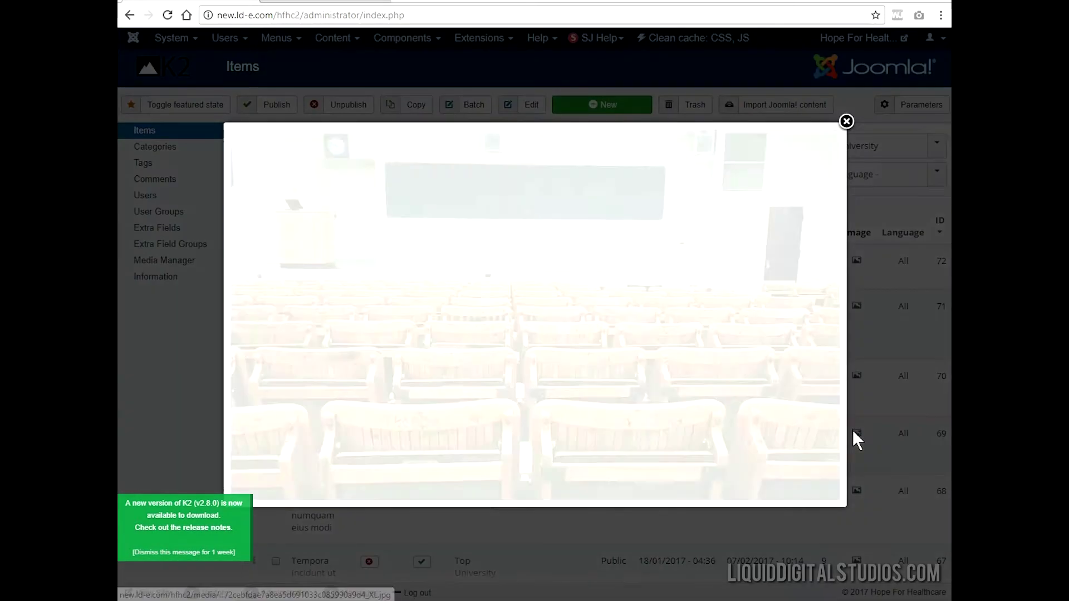
pyautogui.click(847, 122)
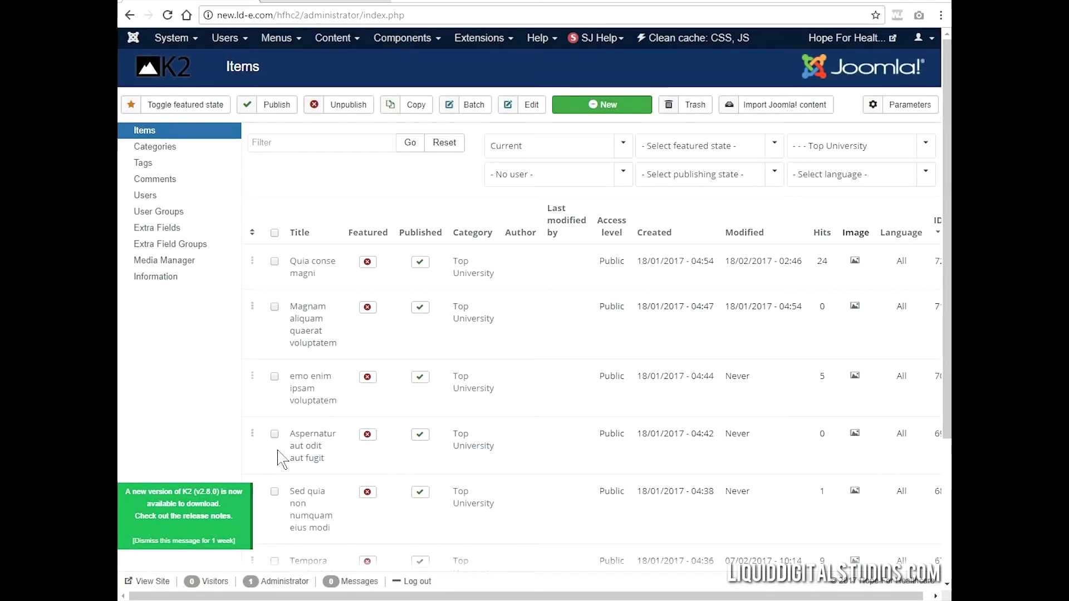
# Open the Aspernatur aut odit aut fugit item and set its title to Block 01 and its title alias to block-01.
pyautogui.click(311, 450)
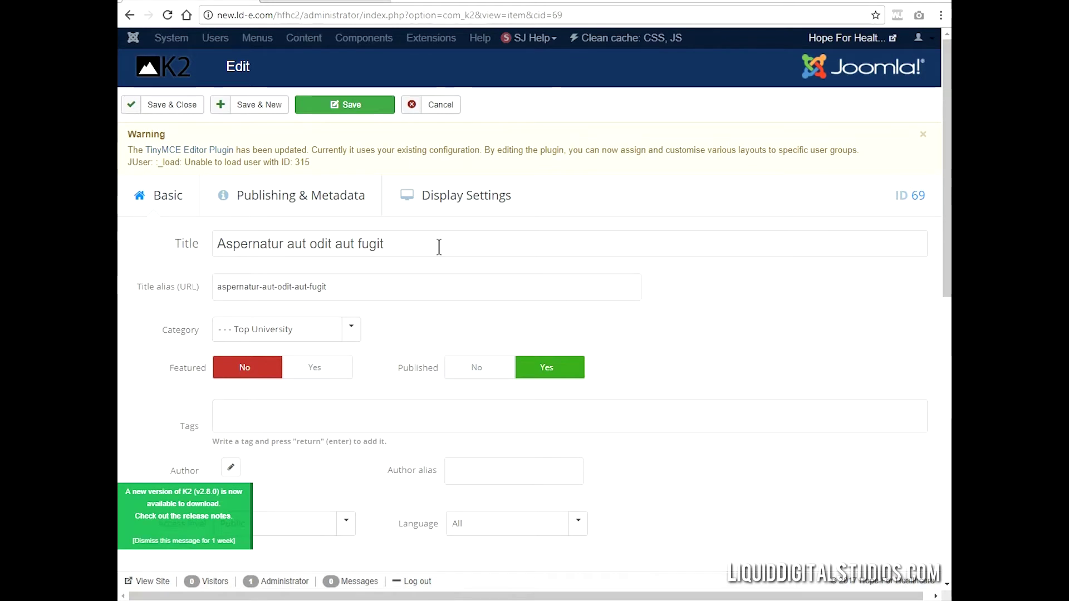
pyautogui.moveTo(396, 245); pyautogui.dragTo(187, 266)
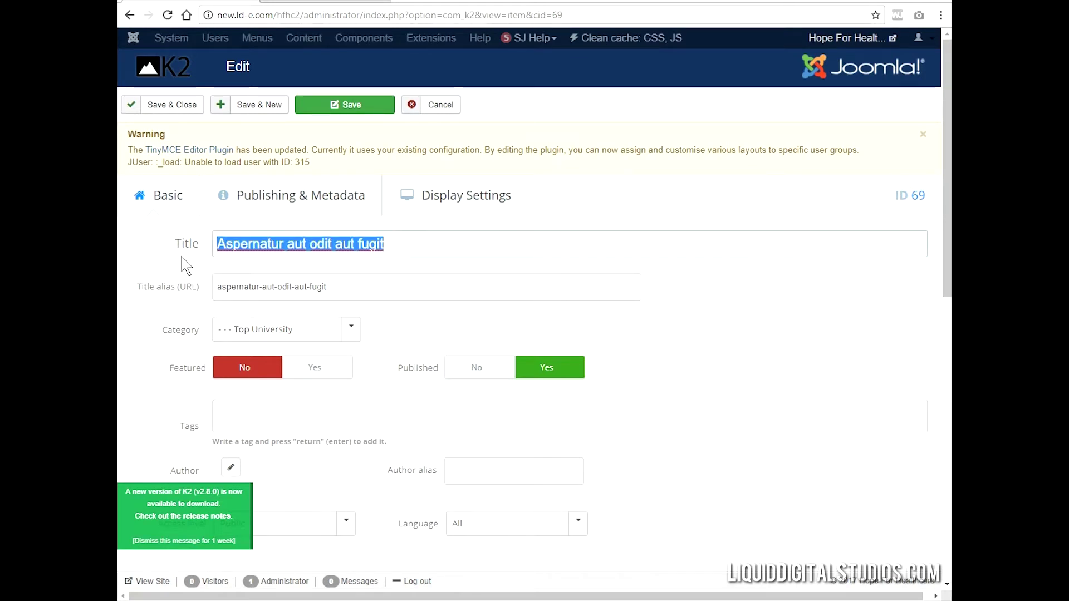
pyautogui.write('B')
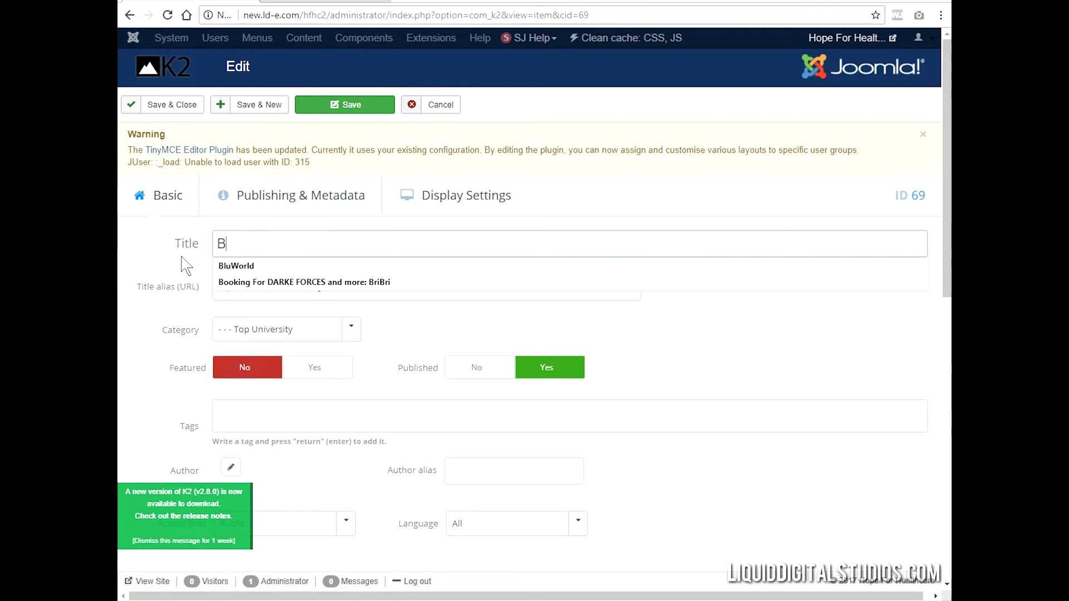
pyautogui.write('lock ')
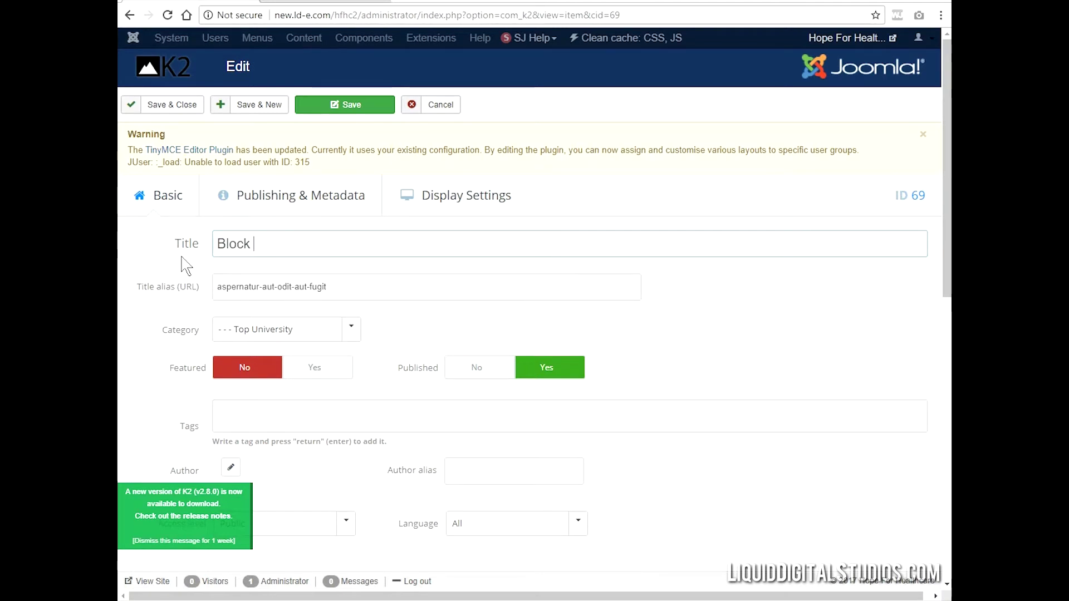
pyautogui.write('01')
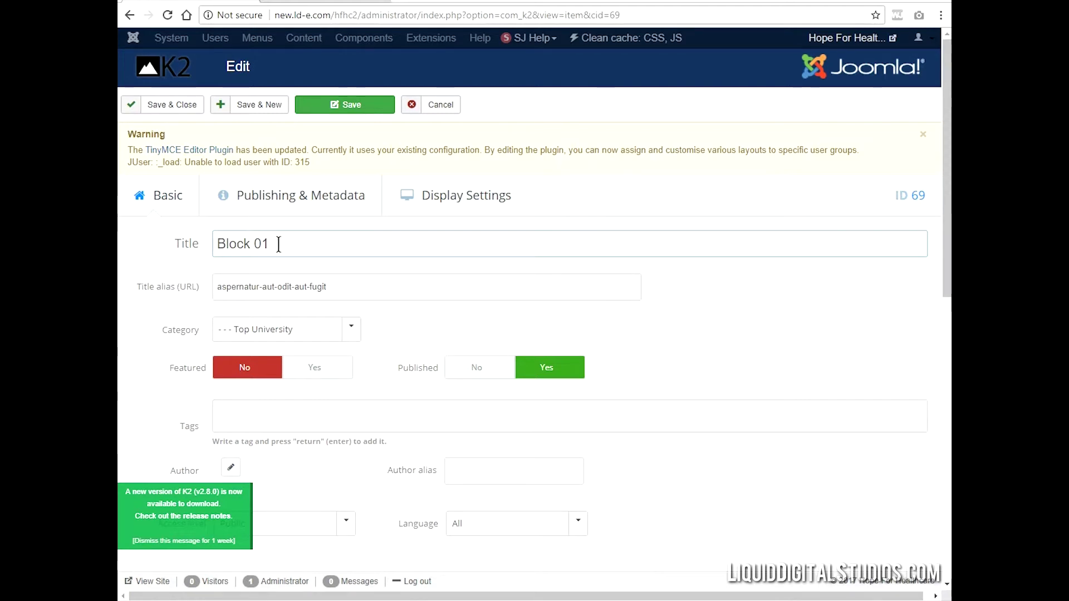
pyautogui.moveTo(354, 285); pyautogui.dragTo(207, 295)
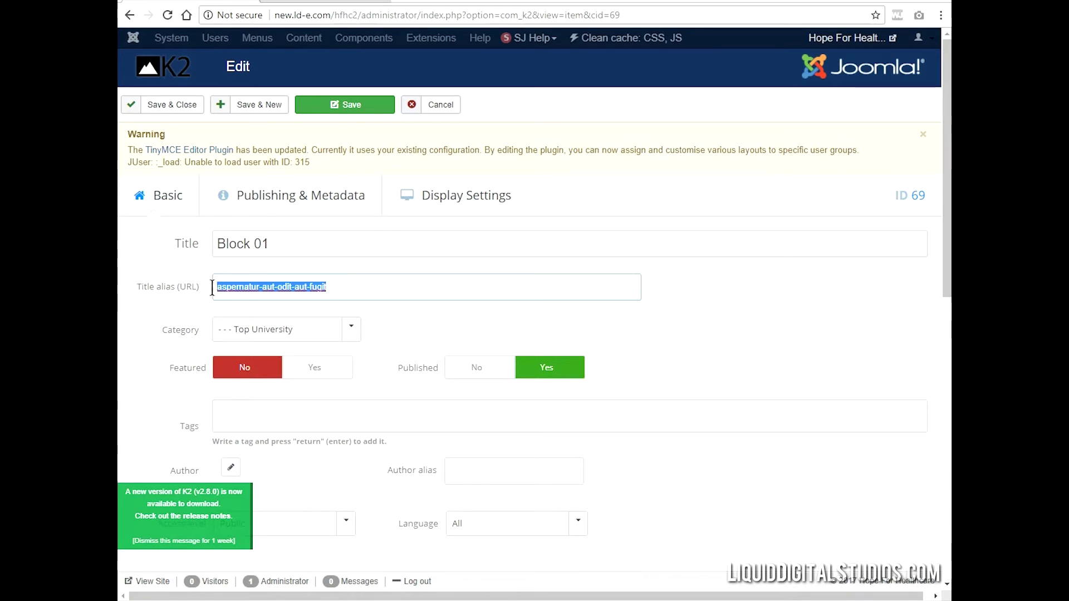
pyautogui.write('bloc')
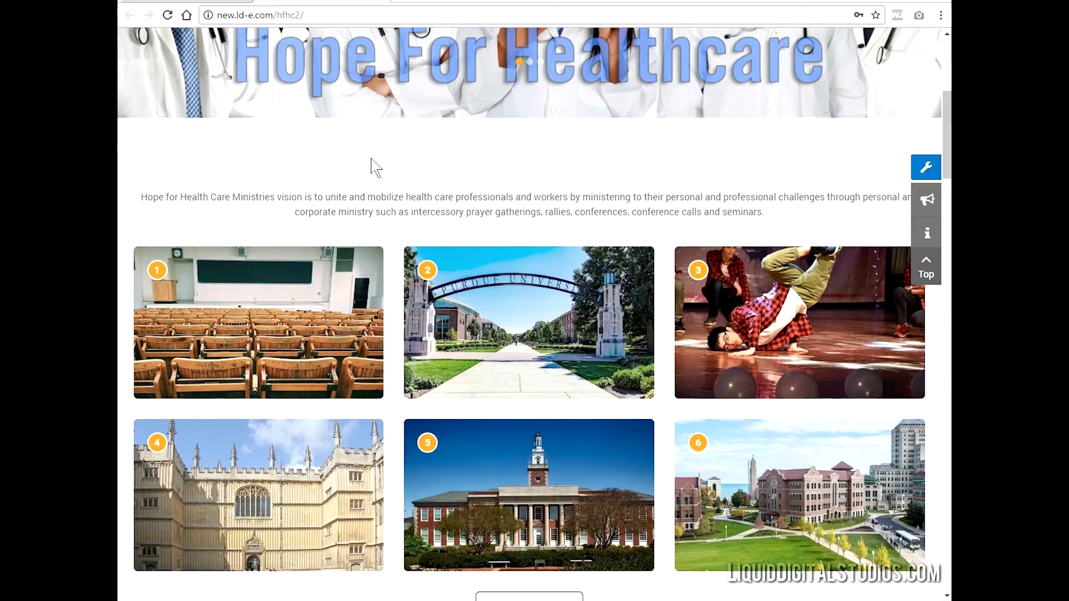
# Open the classroom photo's page from the home page grid to check its address, and return to the K2 item editor.
pyautogui.click(299, 340)
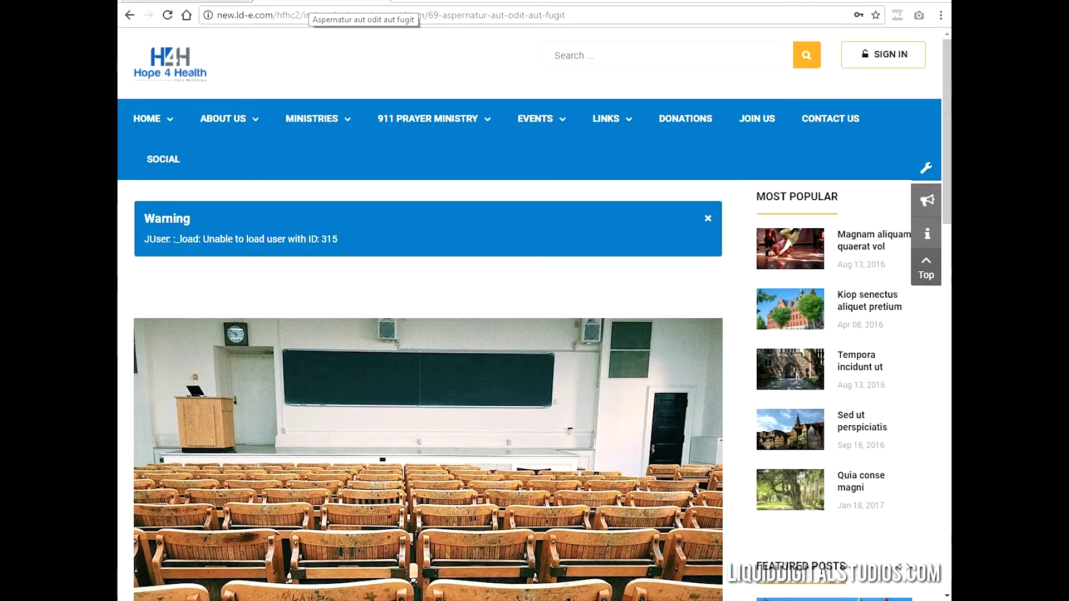
pyautogui.click(147, 122)
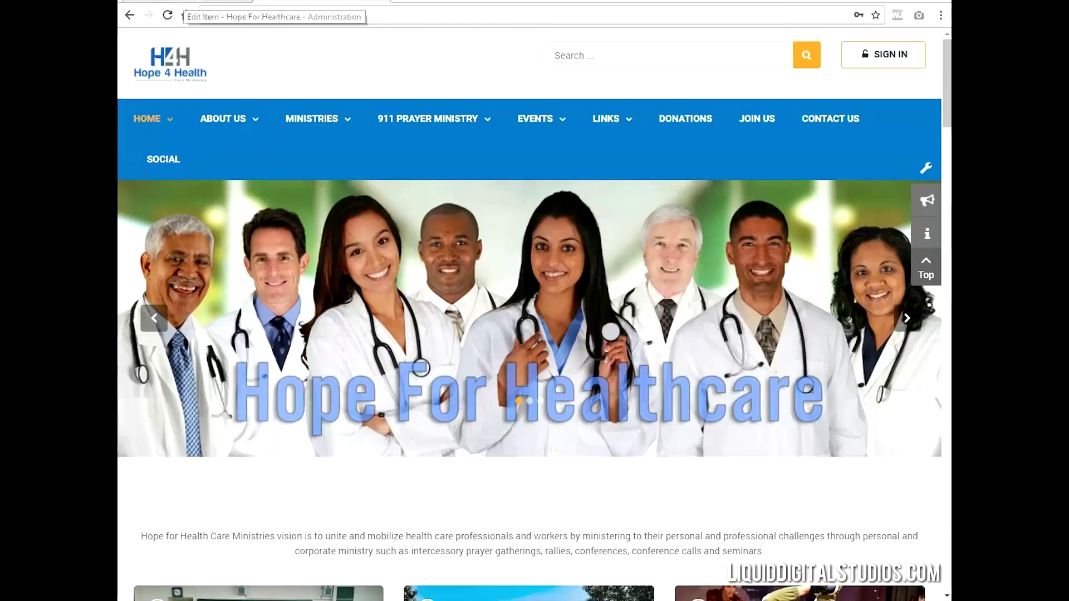
pyautogui.click(190, 3)
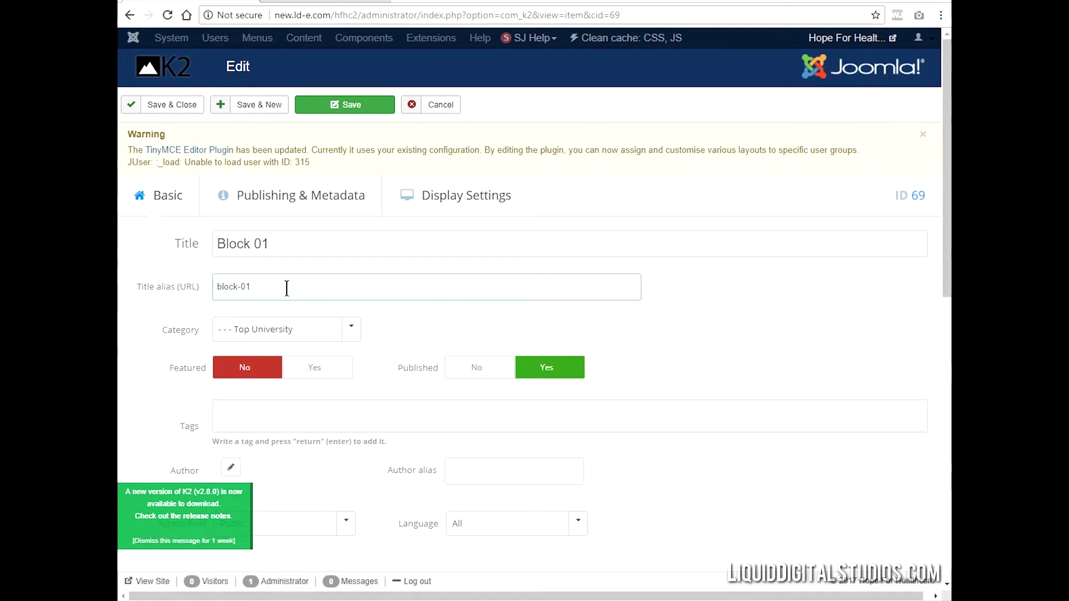
# Save the K2 item, reload the home page and open the first grid photo to check its page address.
pyautogui.click(364, 112)
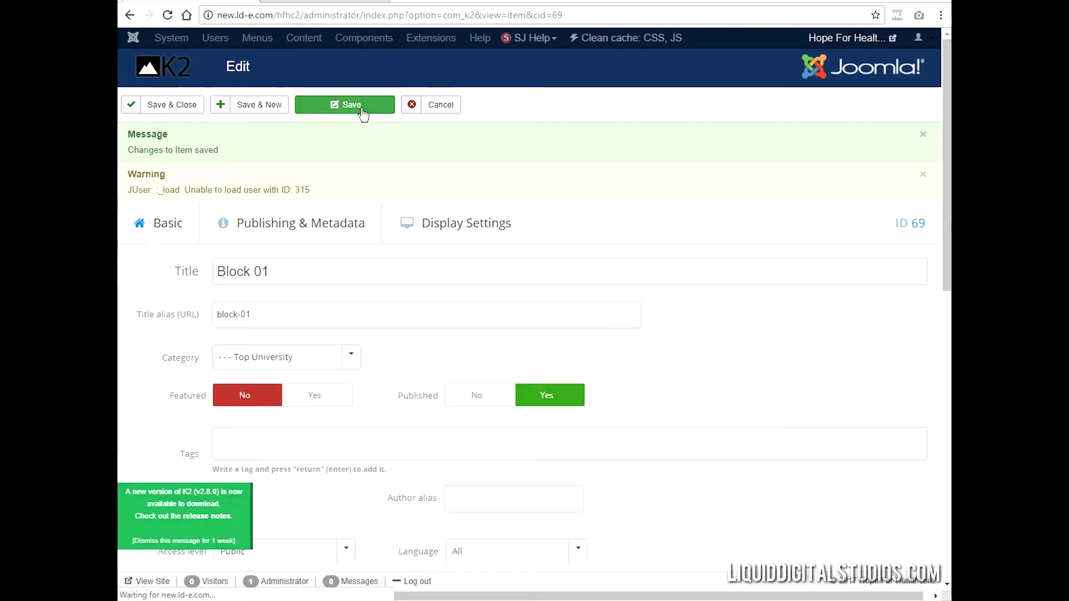
pyautogui.click(274, 2)
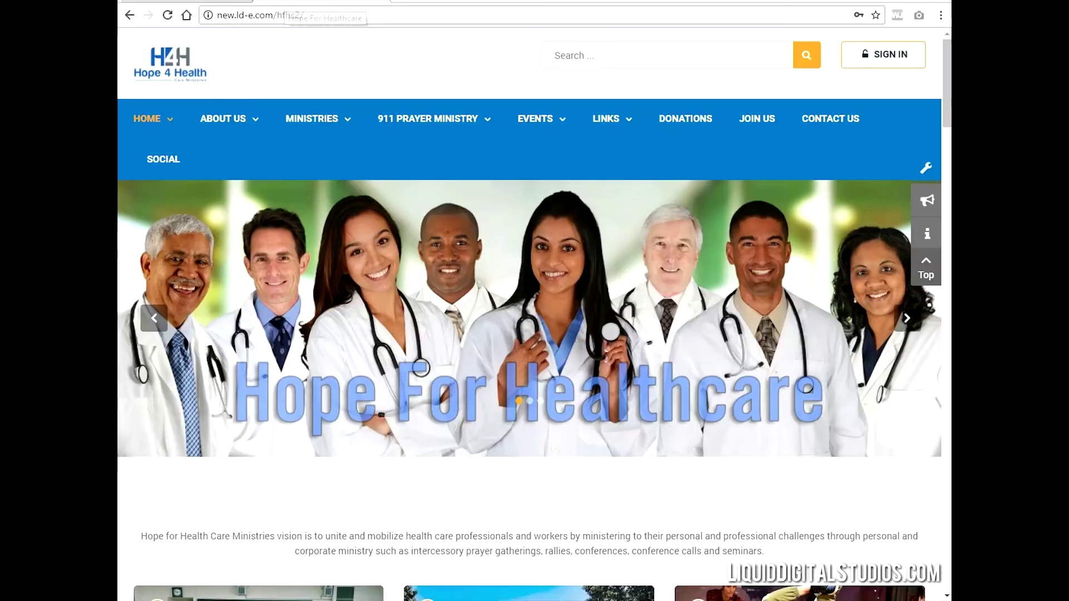
pyautogui.click(166, 17)
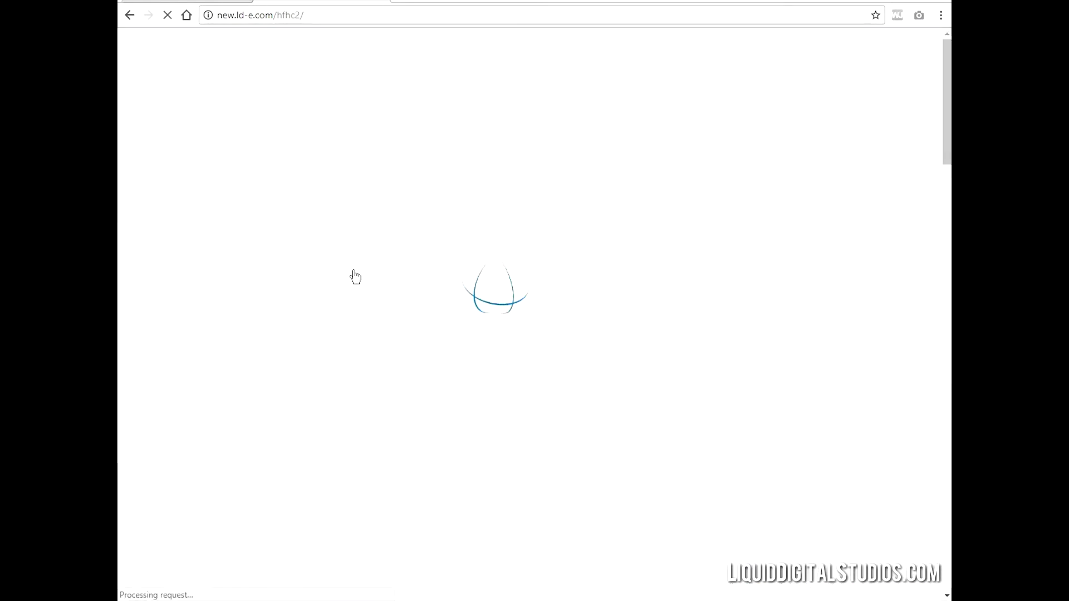
pyautogui.scroll(-4, 351, 279)
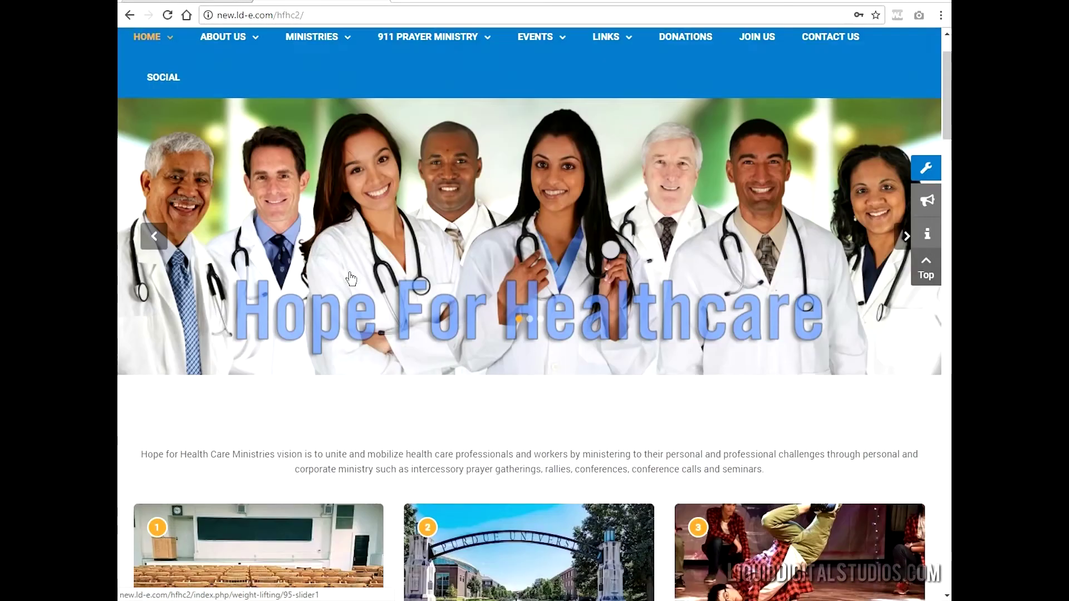
pyautogui.click(270, 464)
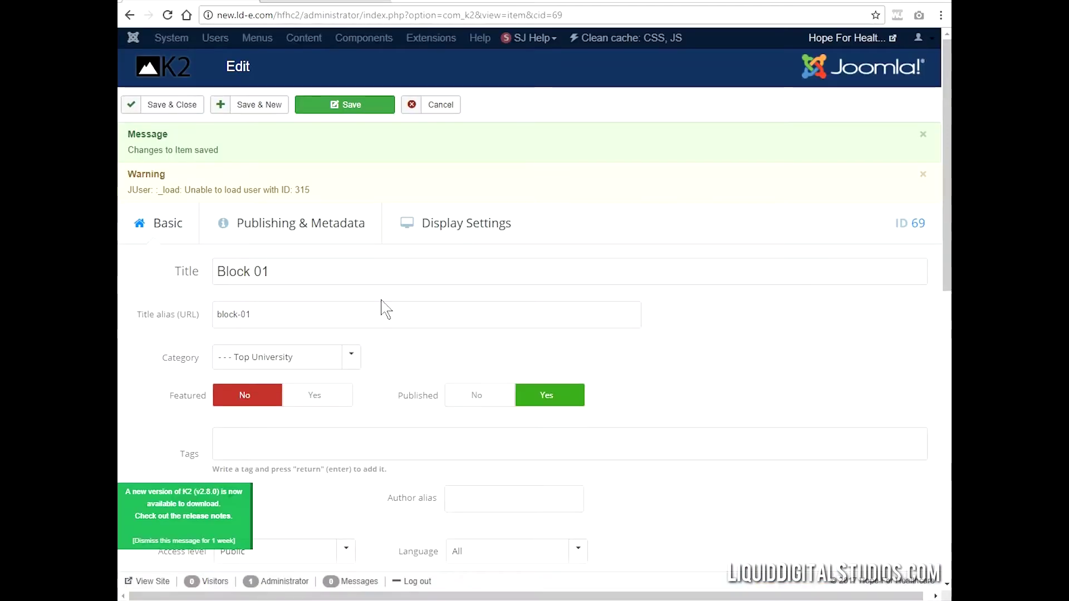
pyautogui.scroll(-5, 387, 310)
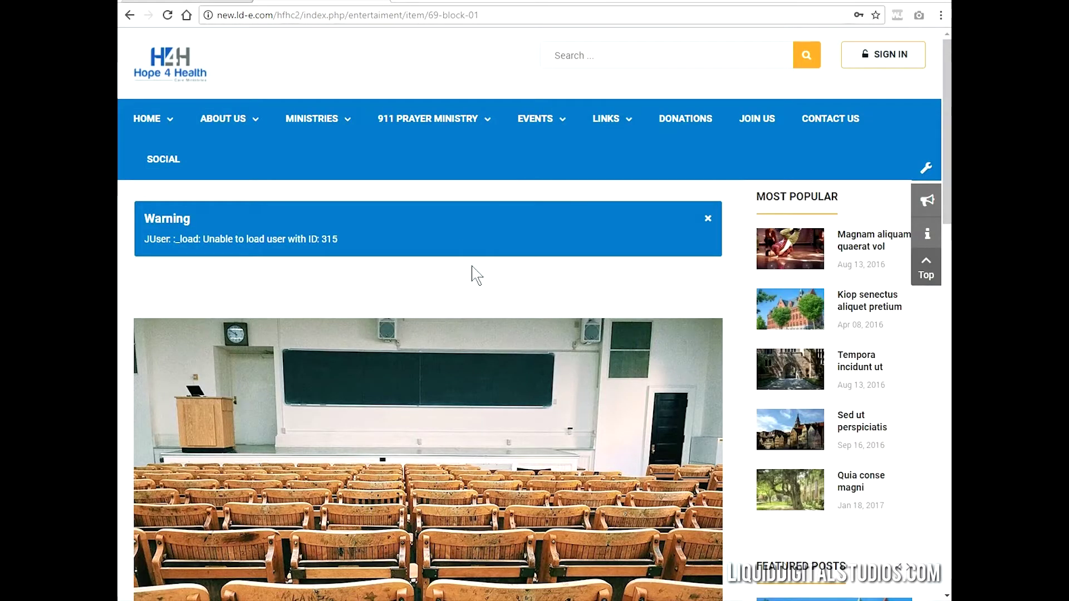
# Enlarge the classroom photo on the Block 01 page, save it to the Documents folder as a JPEG image and close the enlarged view.
pyautogui.scroll(-4, 472, 267)
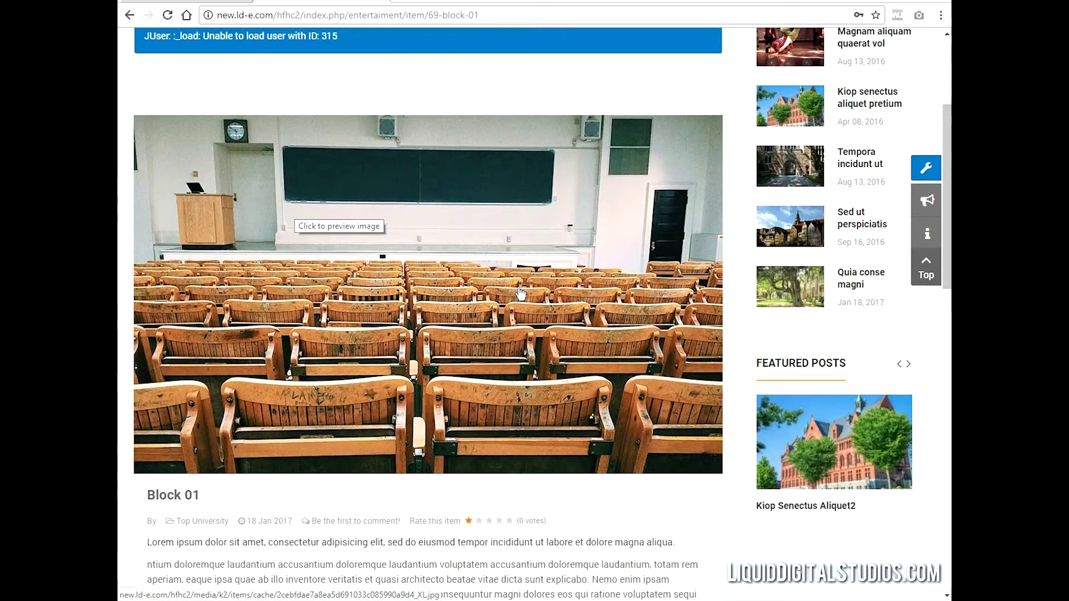
pyautogui.click(476, 262)
pyautogui.rightClick(578, 222)
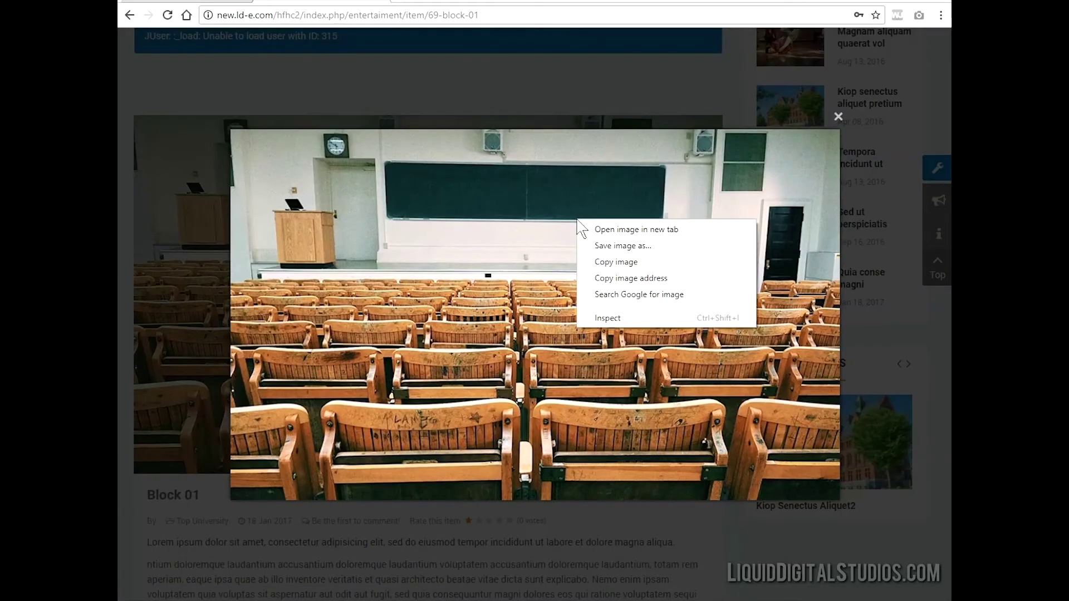
pyautogui.click(639, 248)
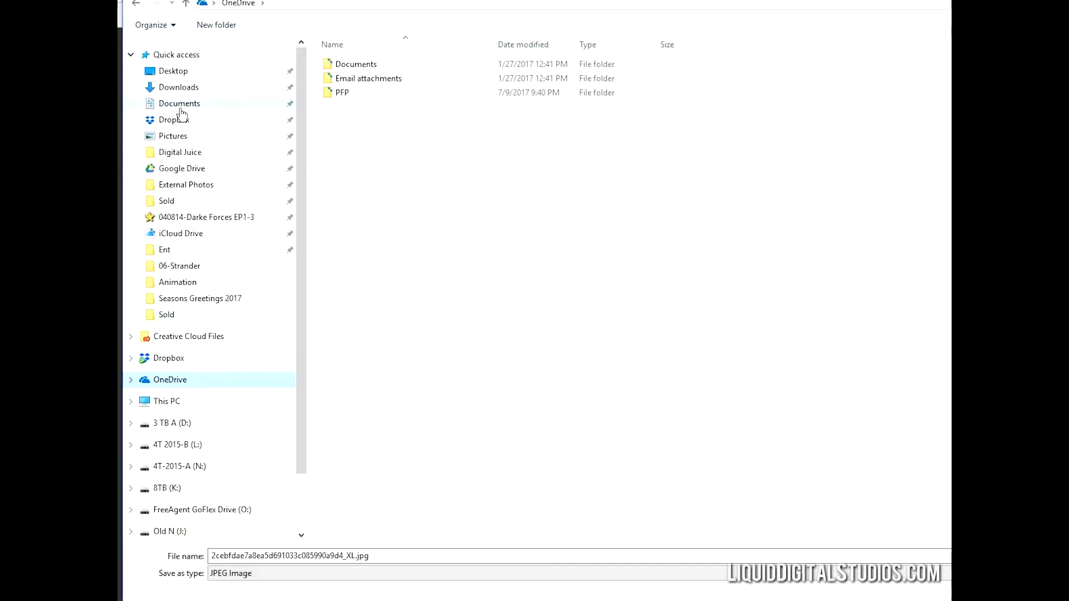
pyautogui.click(179, 109)
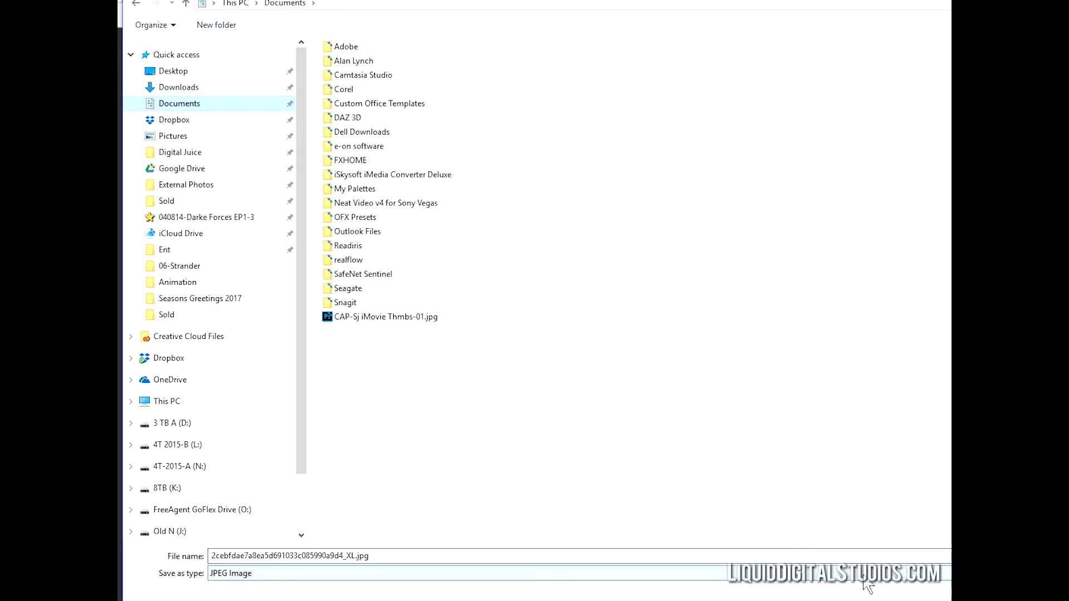
pyautogui.press('Return')
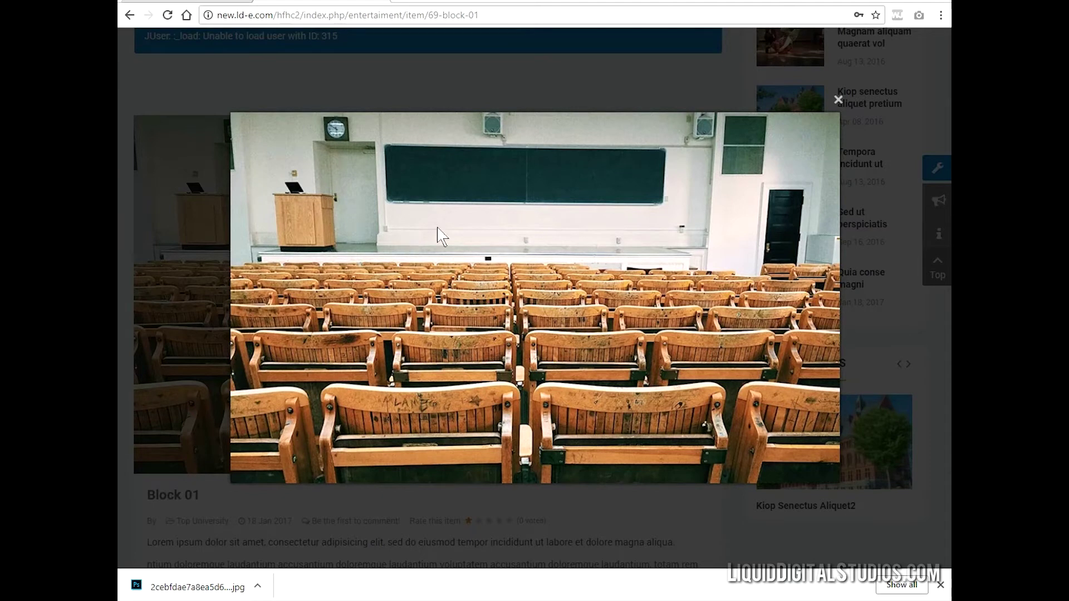
pyautogui.click(839, 101)
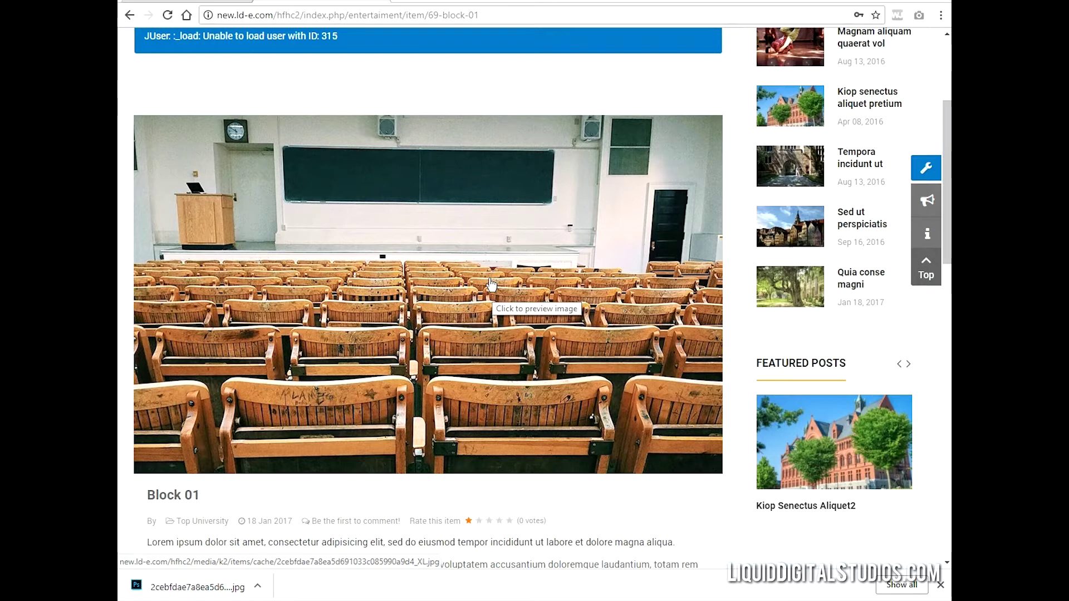
# Return to the Block 01 item in the K2 editor and examine the text and pictures in its content.
pyautogui.scroll(-1, 382, 180)
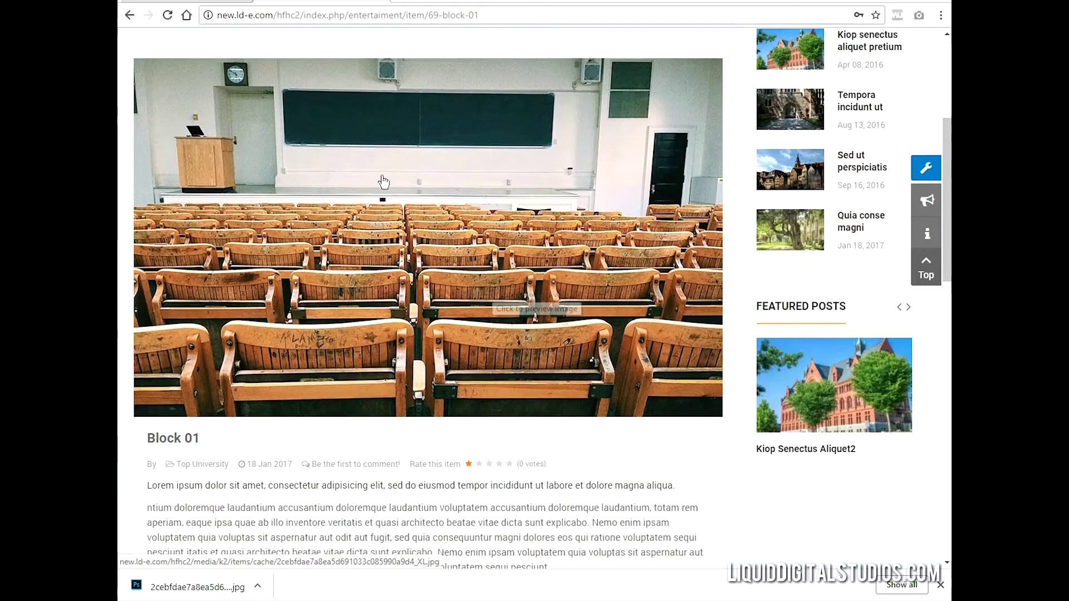
pyautogui.hotkey('ctrl', 'Tab')
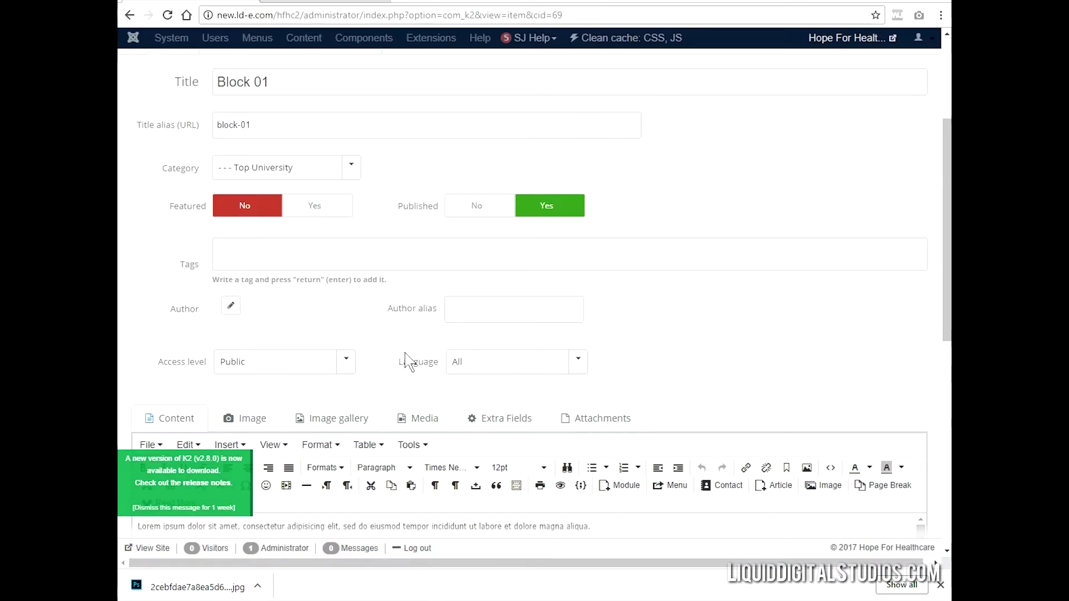
pyautogui.scroll(-2, 406, 361)
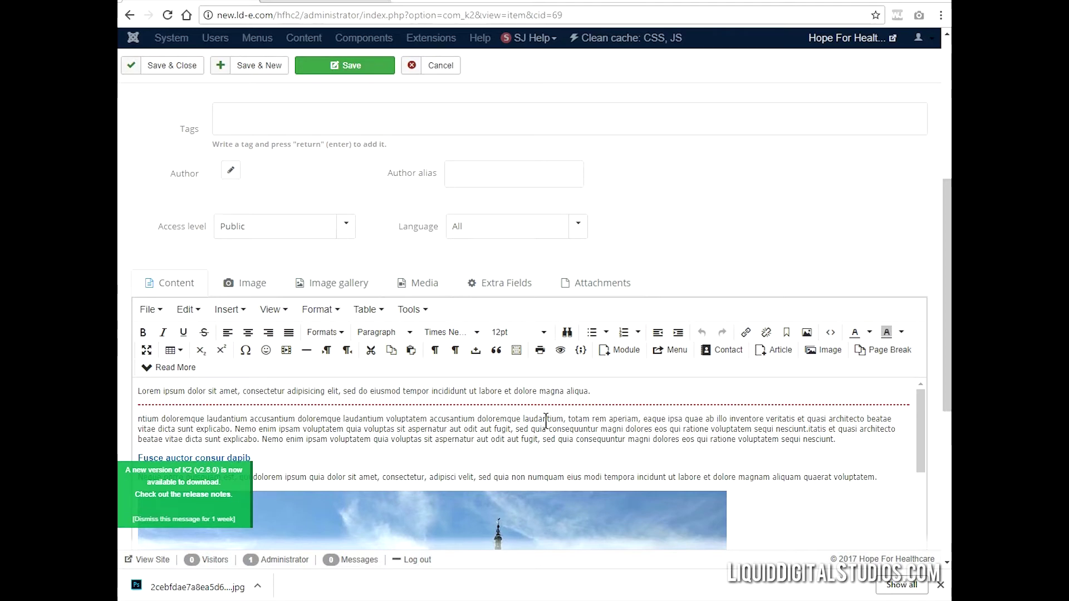
pyautogui.scroll(-5, 602, 426)
pyautogui.scroll(-2, 678, 438)
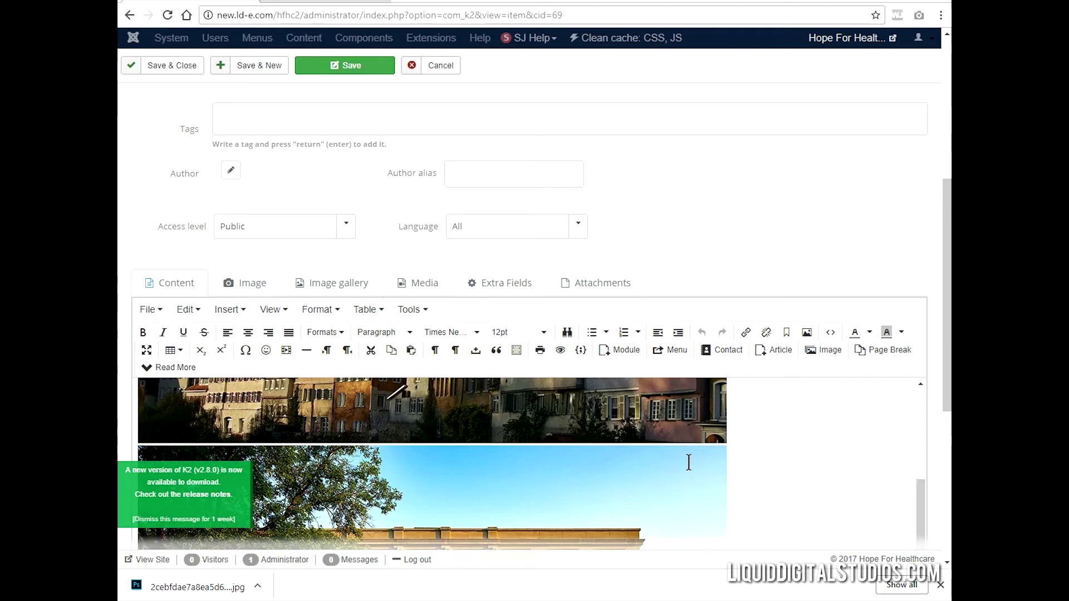
pyautogui.scroll(-10, 681, 460)
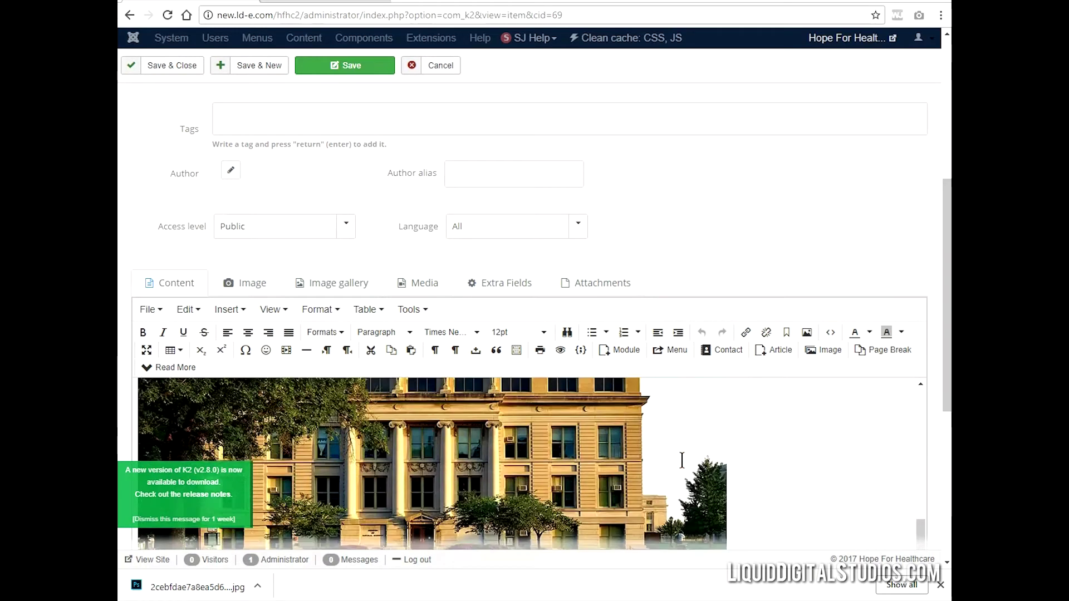
pyautogui.scroll(-3, 680, 456)
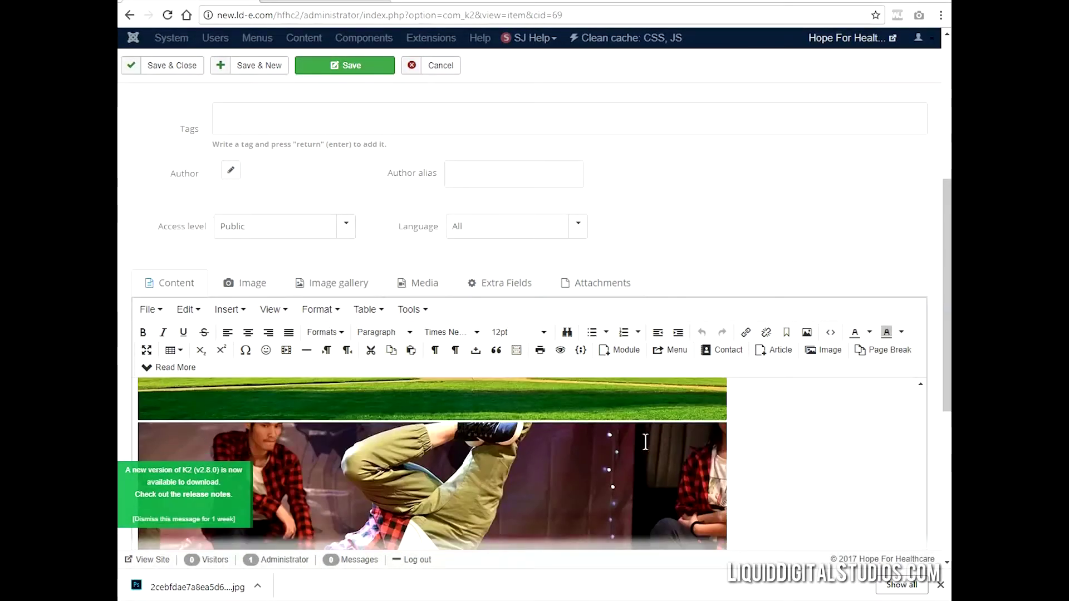
# Examine the whole published Block 01 page, including its text, small photos, additional info, share links and contact form.
pyautogui.click(312, 1)
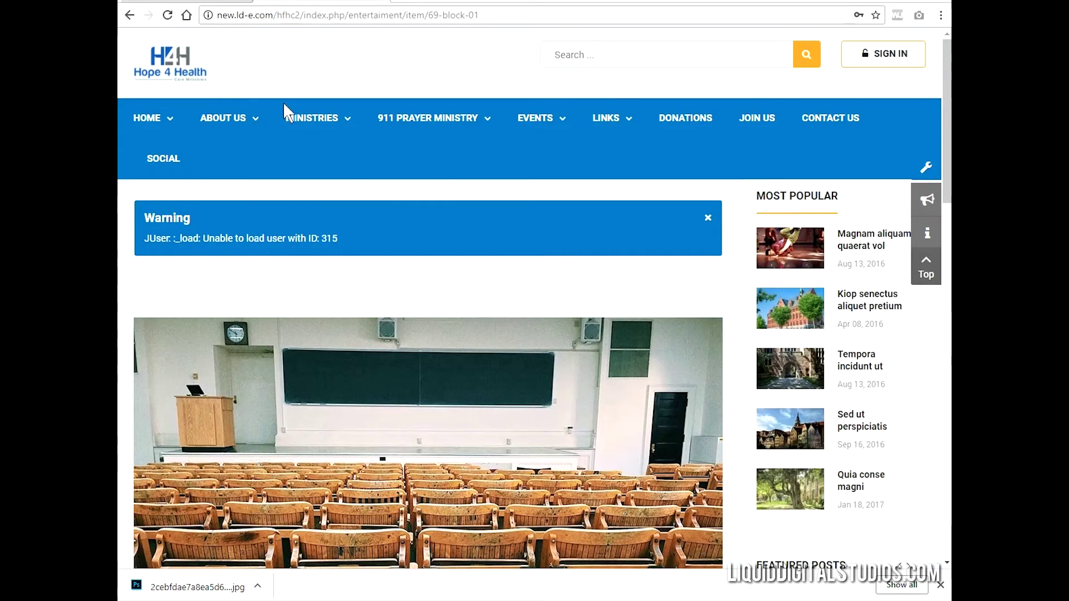
pyautogui.scroll(-4, 513, 355)
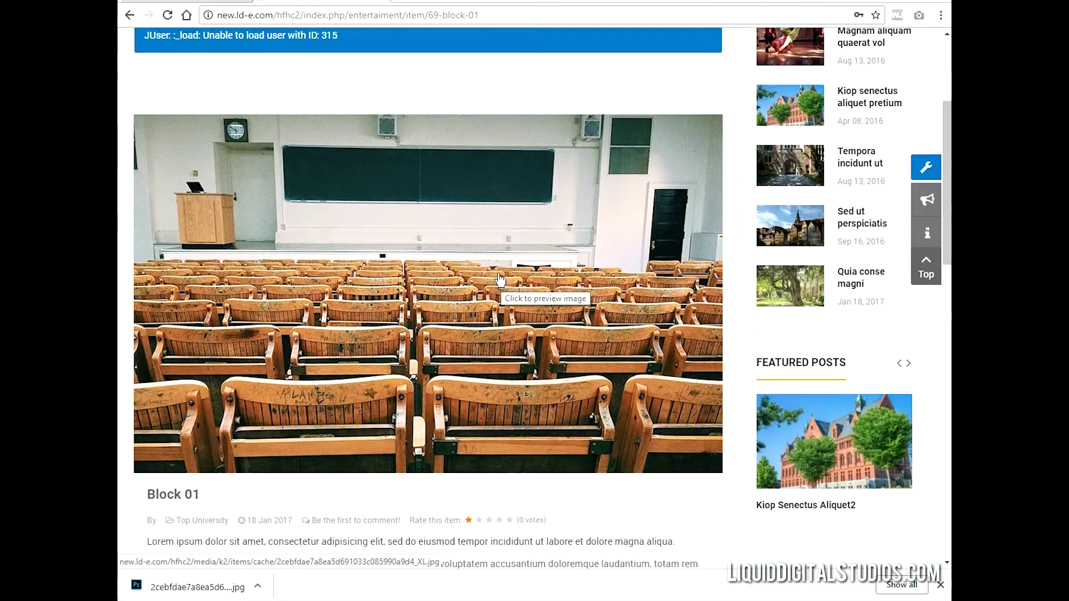
pyautogui.scroll(-3, 500, 279)
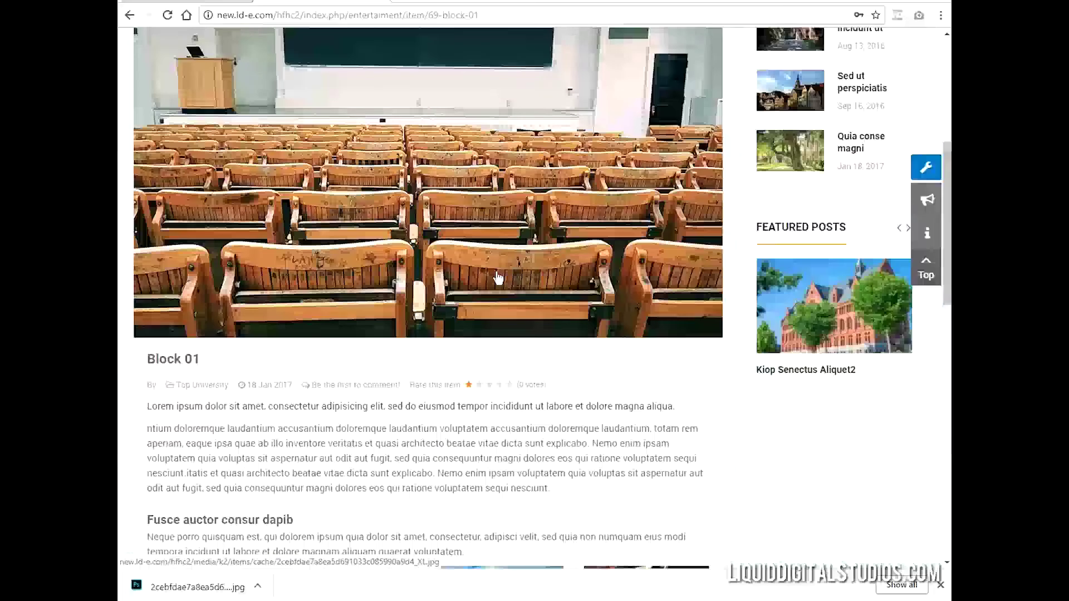
pyautogui.scroll(-1, 500, 280)
pyautogui.scroll(-3, 466, 299)
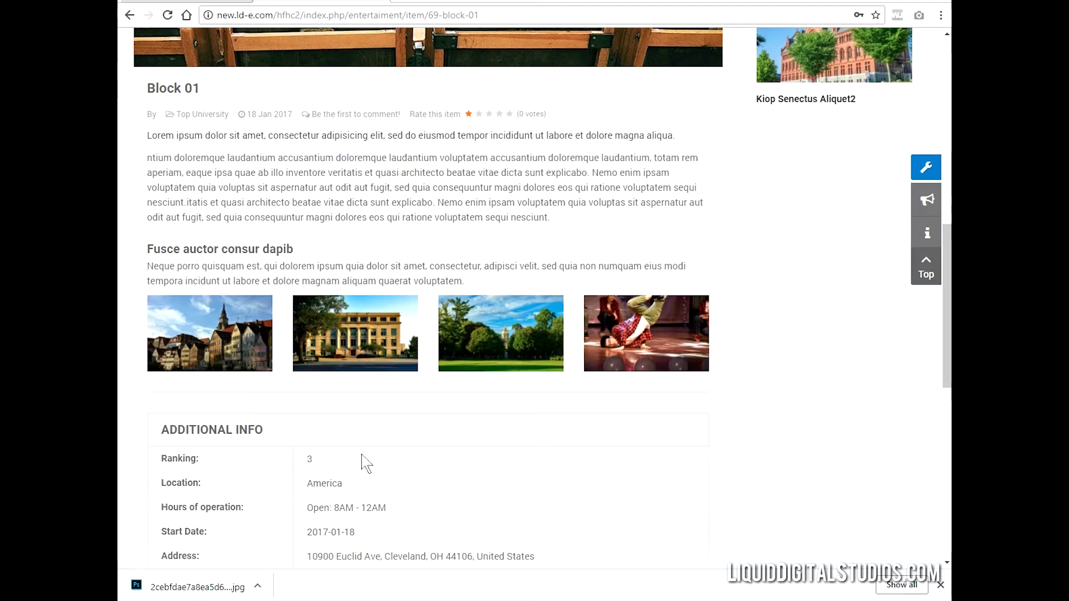
pyautogui.click(940, 585)
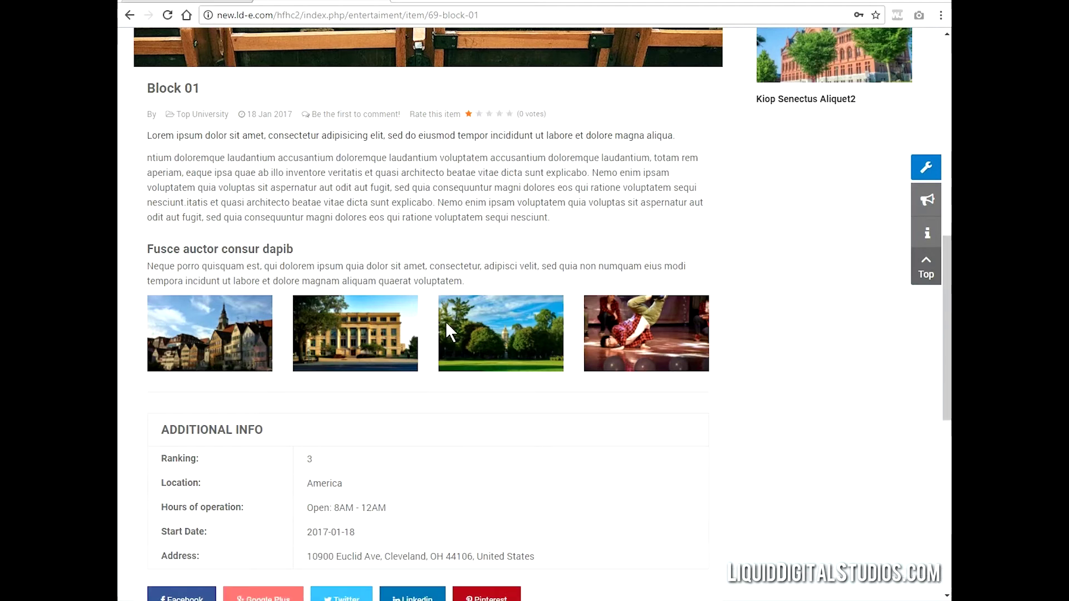
pyautogui.scroll(-1, 571, 325)
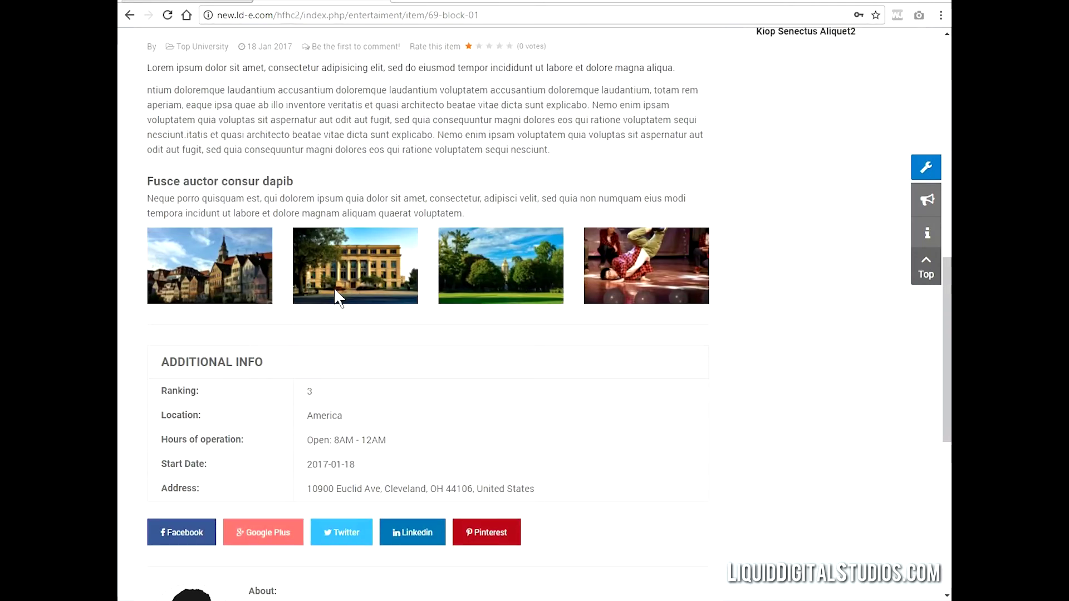
pyautogui.scroll(-2, 342, 284)
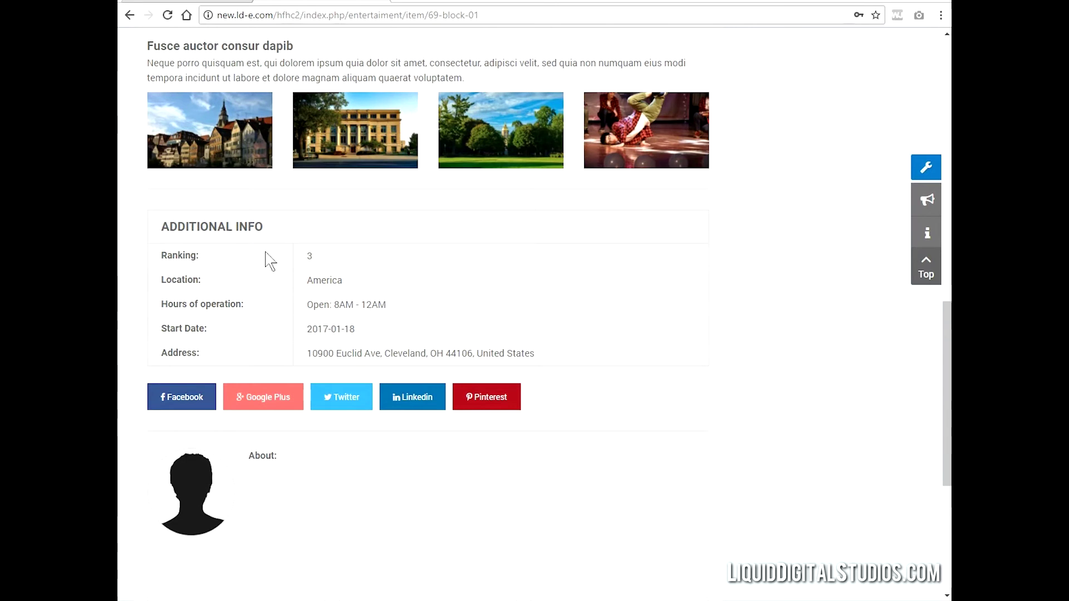
pyautogui.scroll(-2, 378, 268)
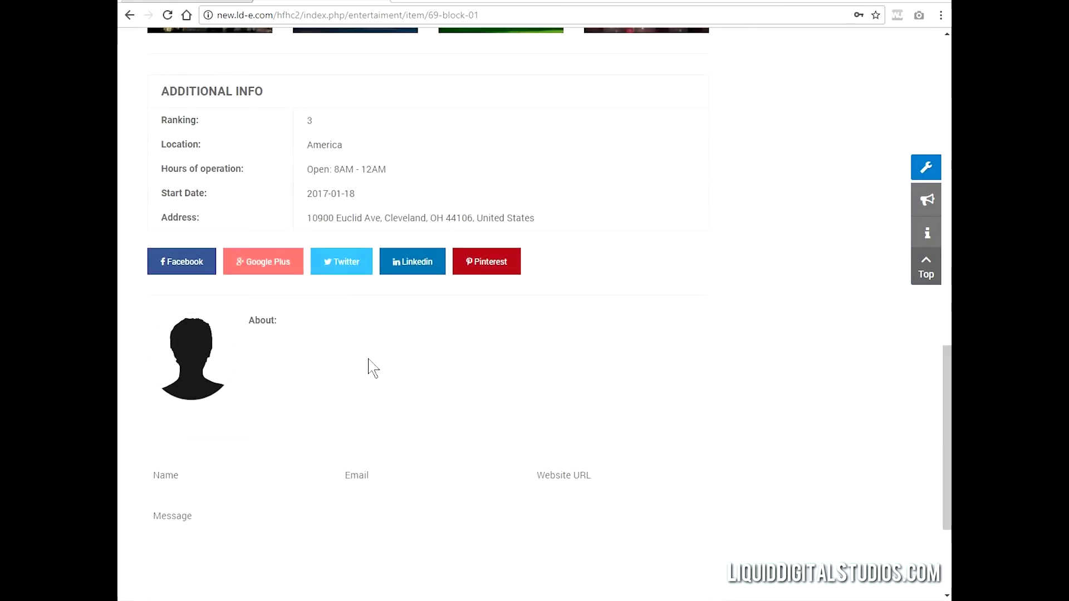
pyautogui.scroll(-1, 335, 353)
pyautogui.scroll(-2, 340, 360)
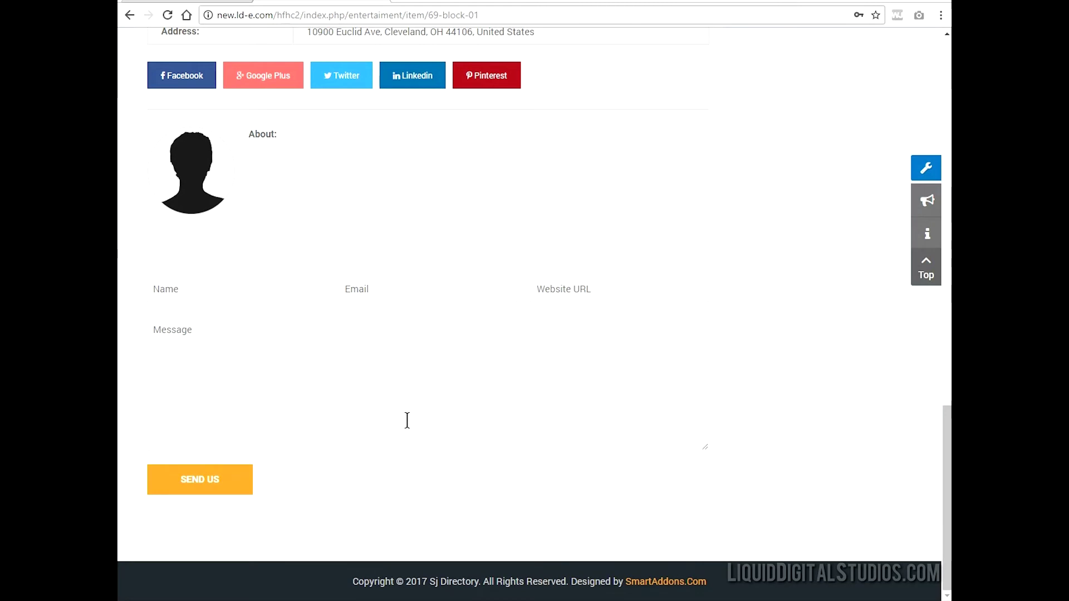
pyautogui.scroll(11, 407, 420)
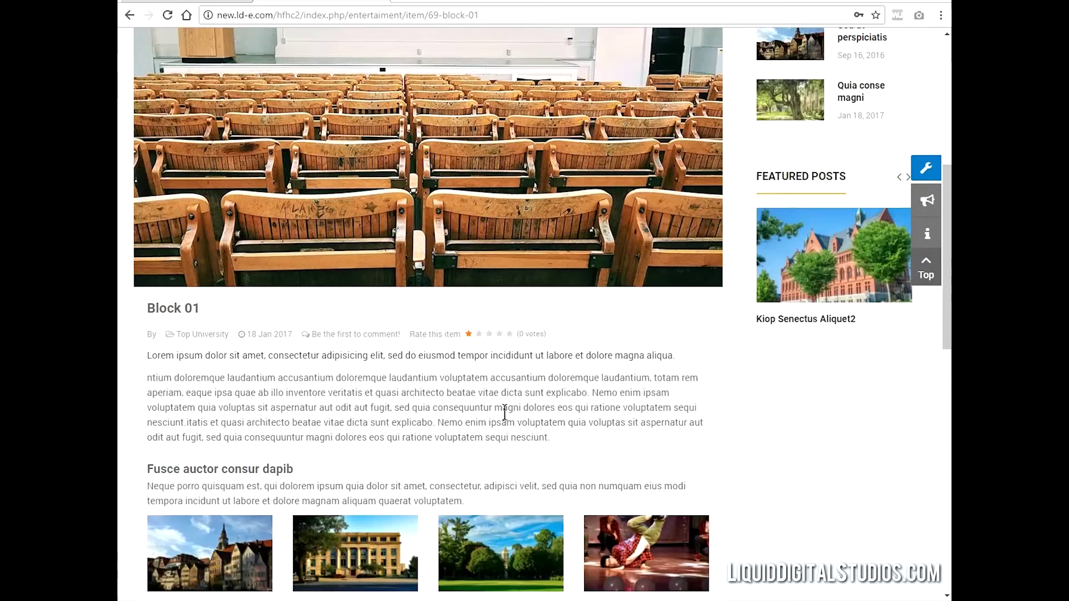
pyautogui.scroll(4, 505, 412)
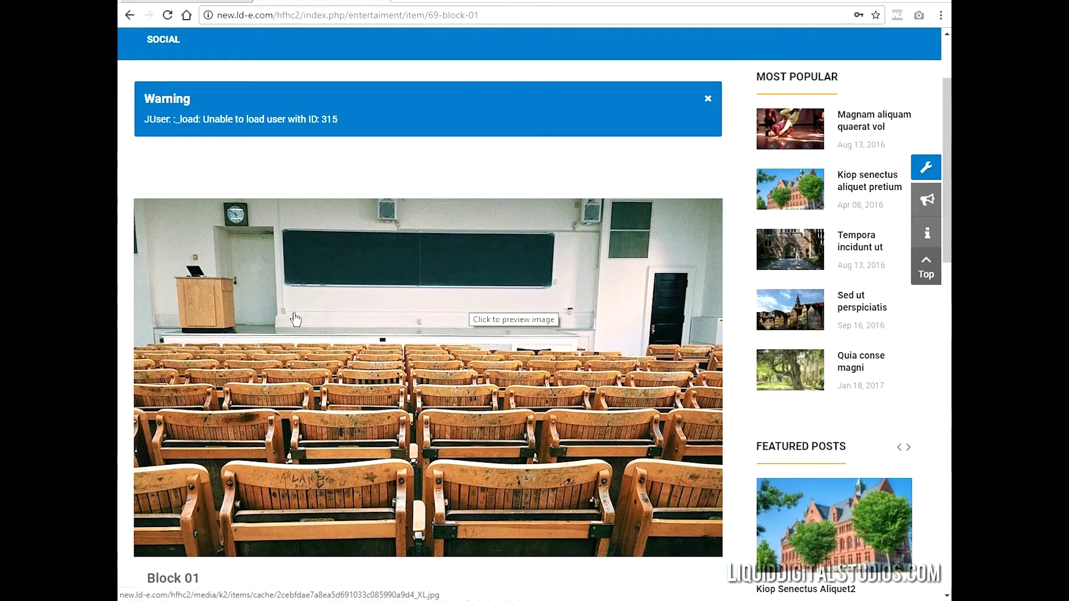
pyautogui.scroll(2, 295, 397)
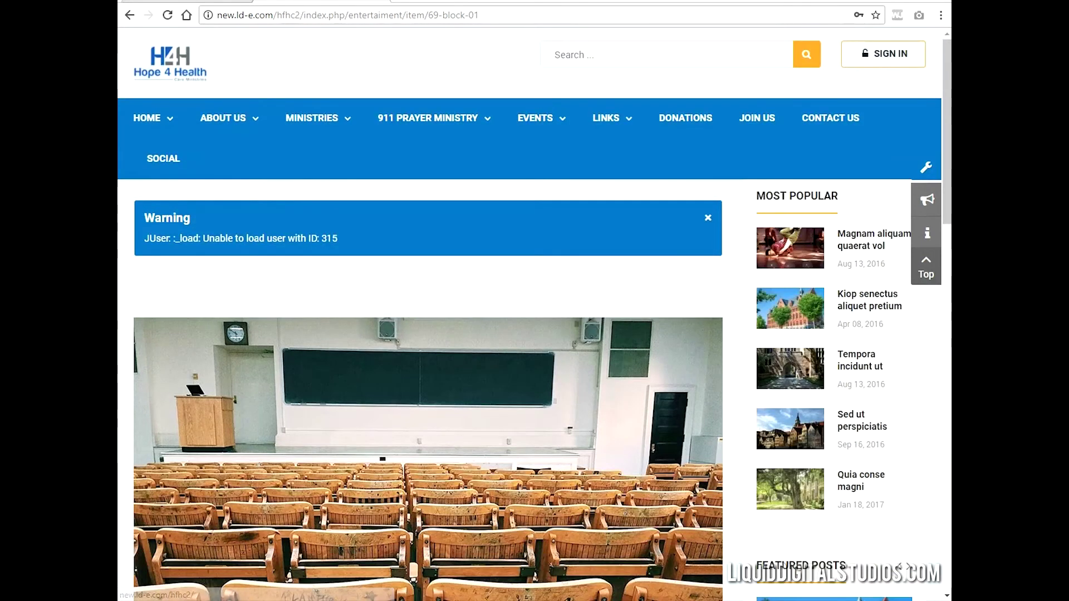
# Compare the content in the K2 item editor with the published page, and select the breakdancer picture at its end.
pyautogui.click(195, 2)
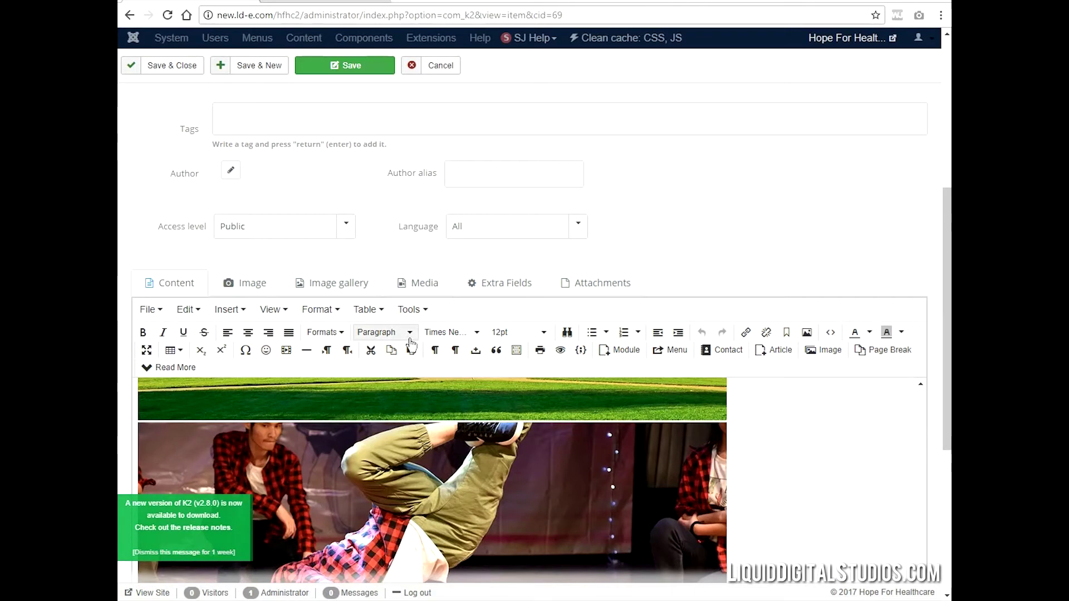
pyautogui.scroll(-1, 489, 403)
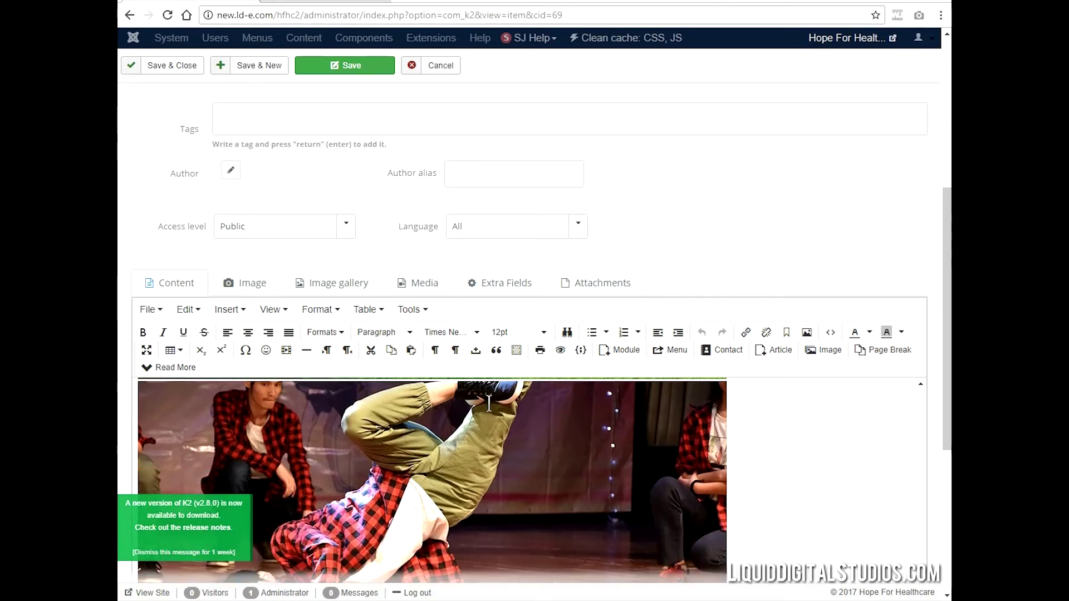
pyautogui.scroll(-5, 809, 472)
pyautogui.scroll(6, 809, 472)
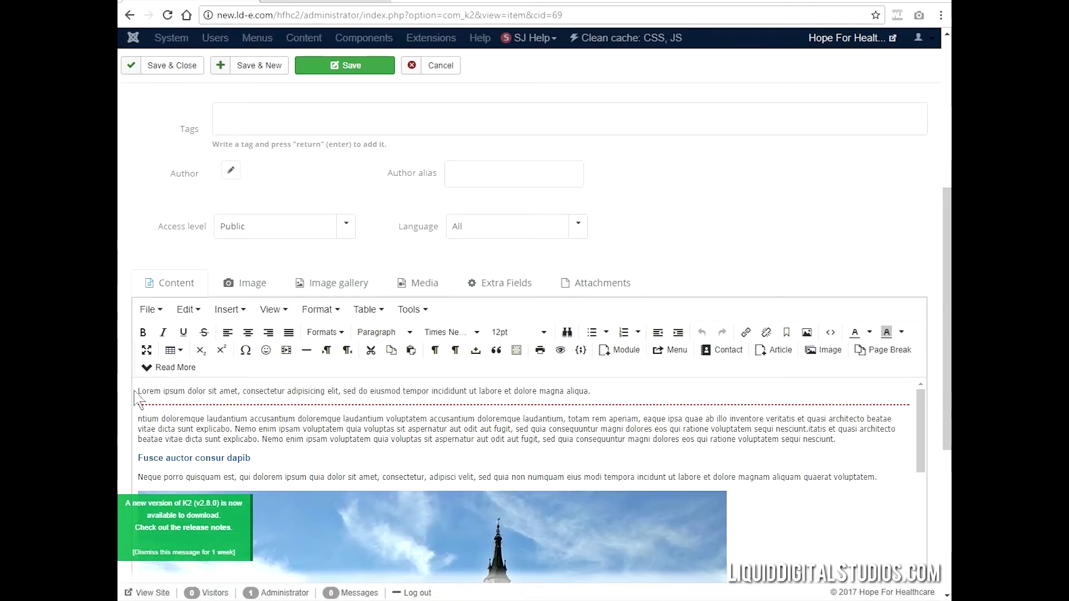
pyautogui.scroll(-3, 425, 444)
pyautogui.scroll(-3, 529, 443)
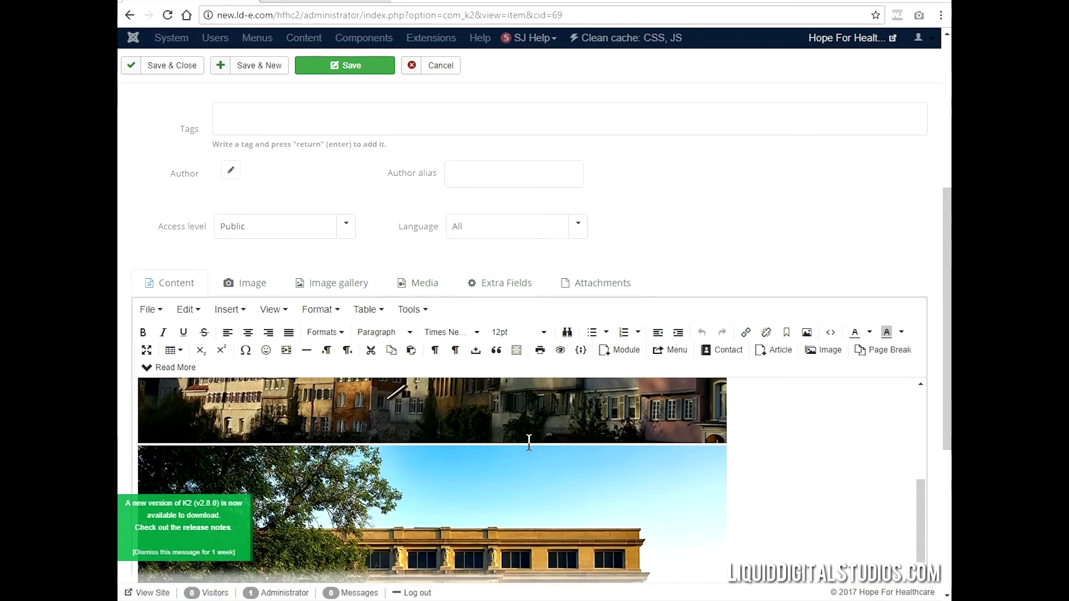
pyautogui.scroll(-2, 513, 406)
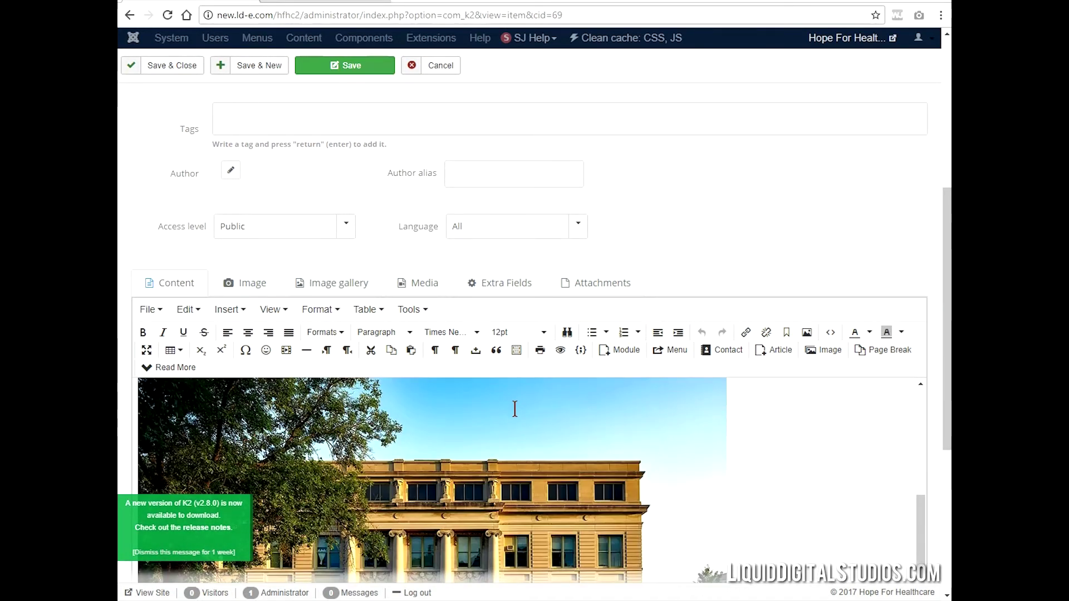
pyautogui.scroll(-3, 515, 410)
pyautogui.scroll(-3, 514, 409)
pyautogui.scroll(-3, 514, 409)
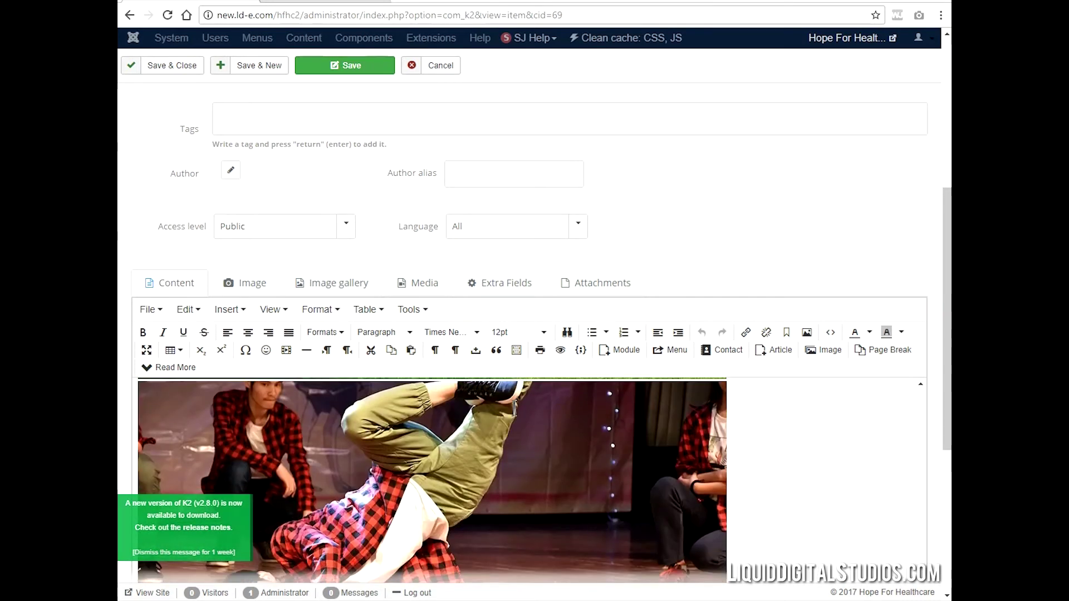
pyautogui.scroll(-5, 514, 409)
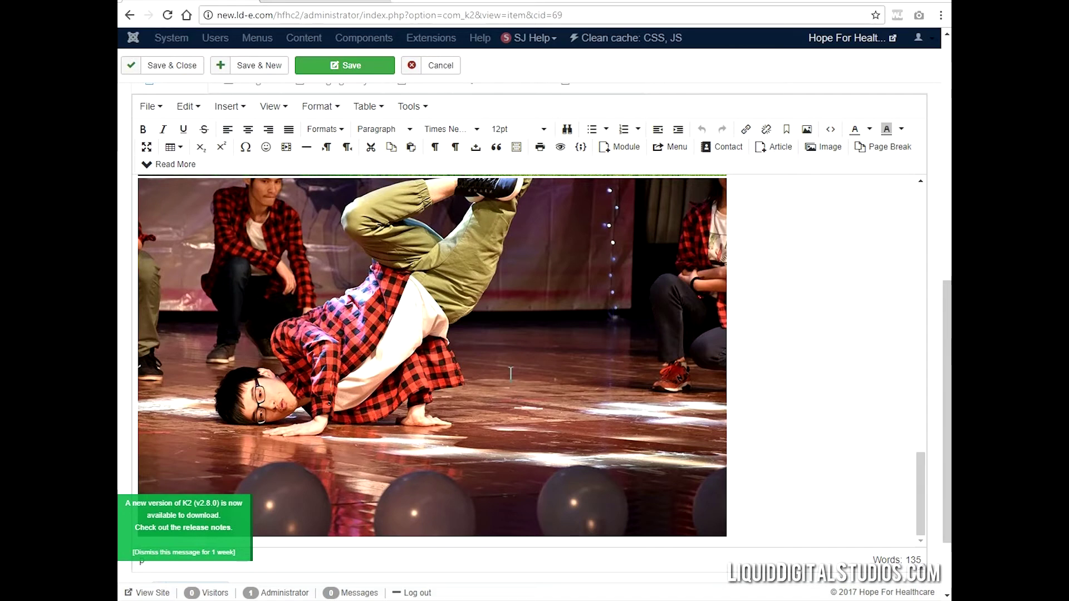
pyautogui.click(435, 315)
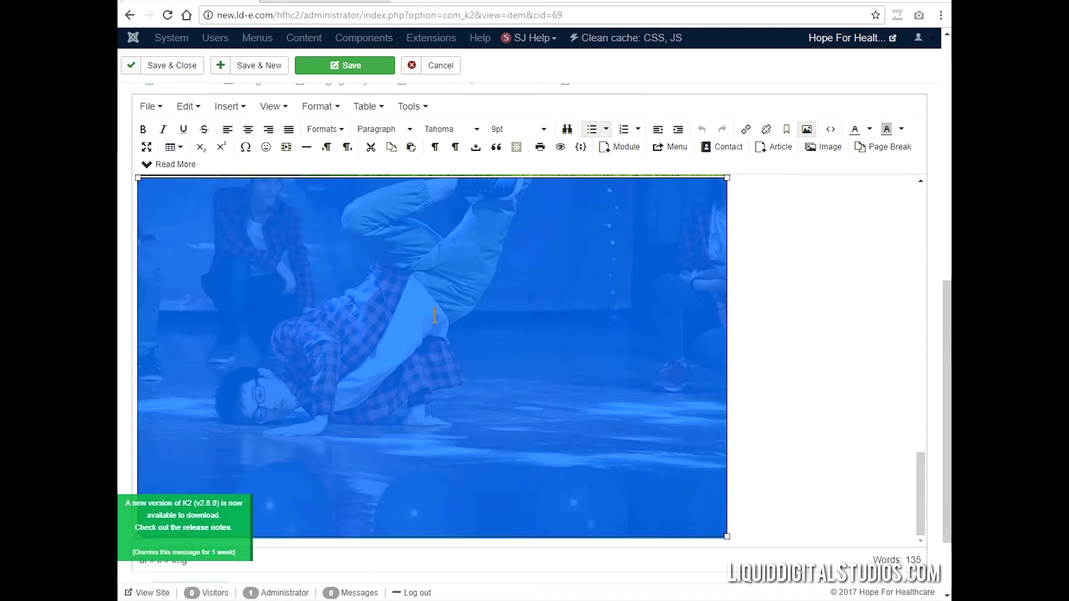
# Open the image settings of the Block 01 item to view its item image.
pyautogui.scroll(15, 595, 338)
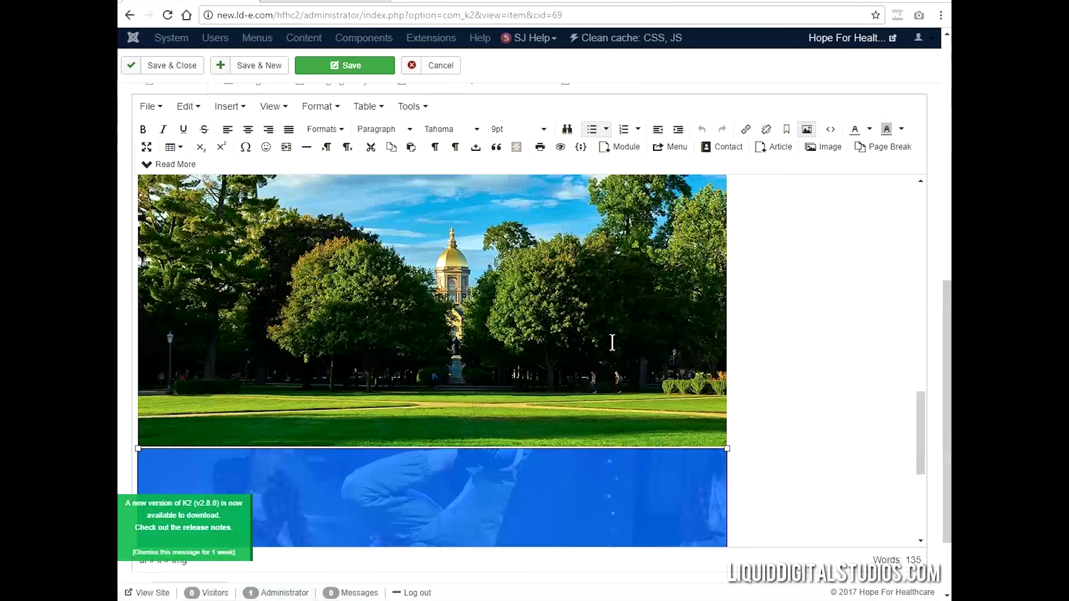
pyautogui.scroll(5, 742, 343)
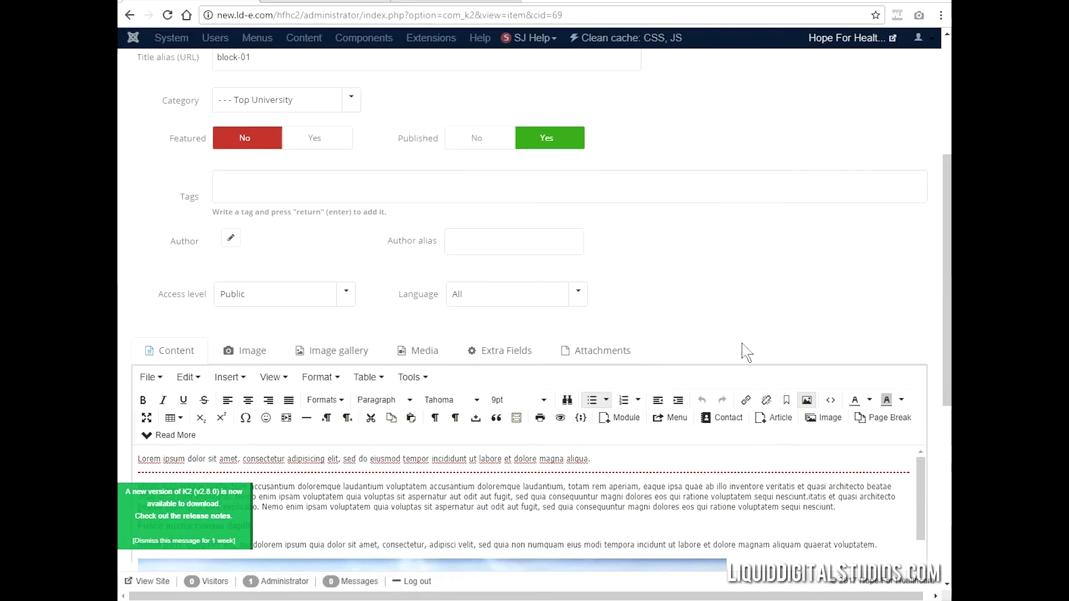
pyautogui.click(249, 353)
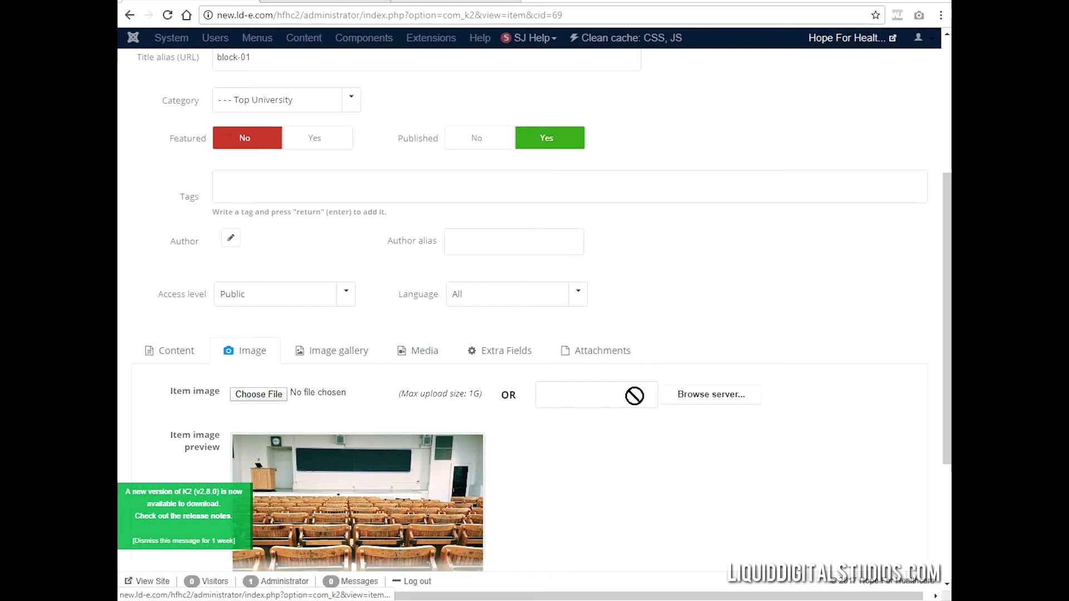
# Examine the item image preview and caption fields of the Block 01 item, and close the item without saving.
pyautogui.scroll(-3, 717, 306)
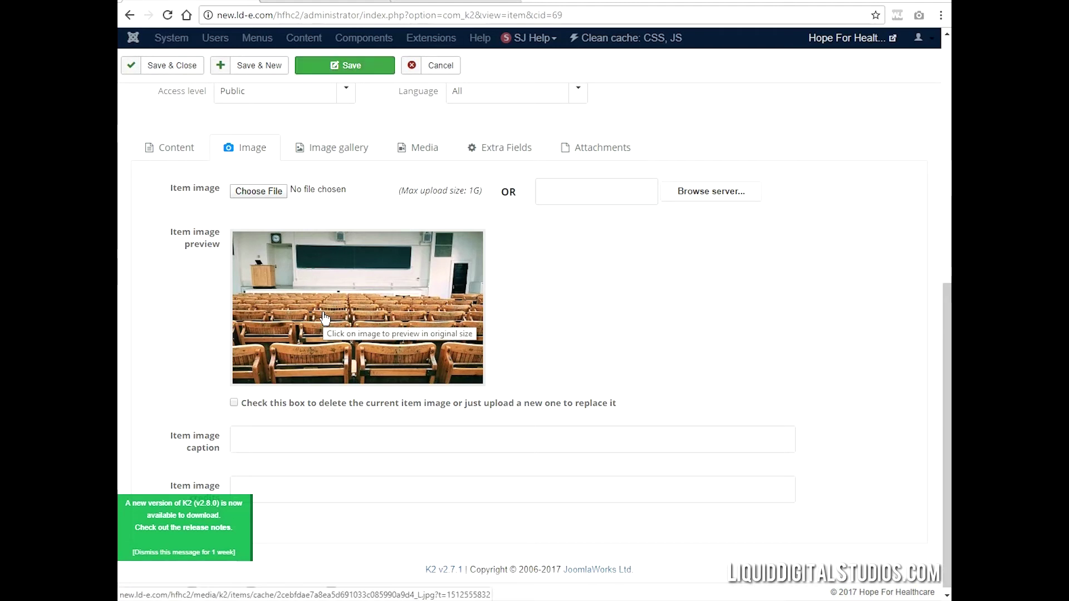
pyautogui.click(450, 68)
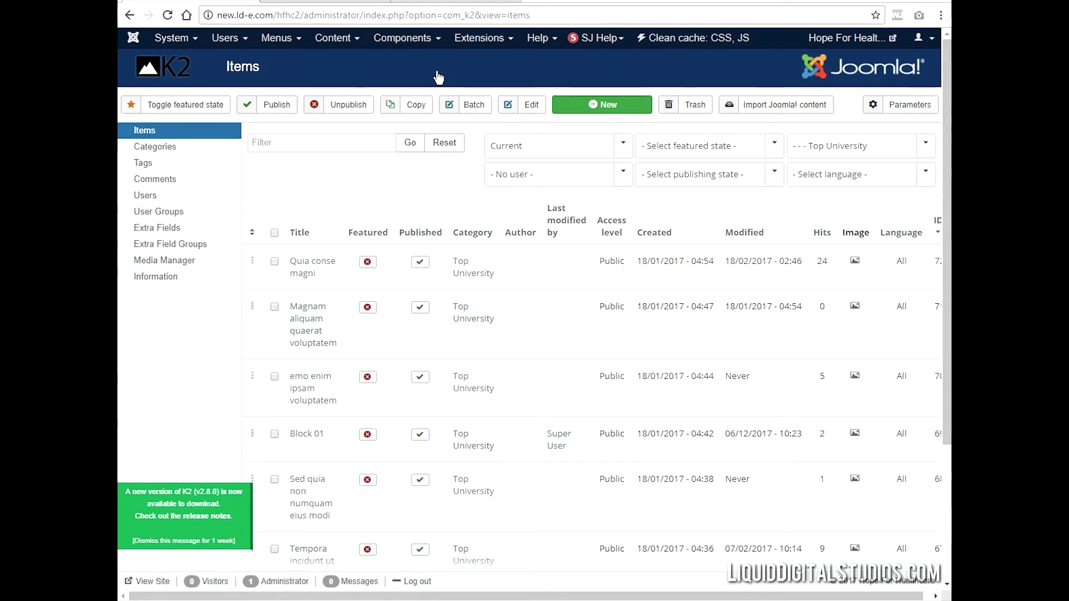
# Delete all of the site's cache groups and clear the expired cache in Joomla's maintenance section.
pyautogui.click(177, 38)
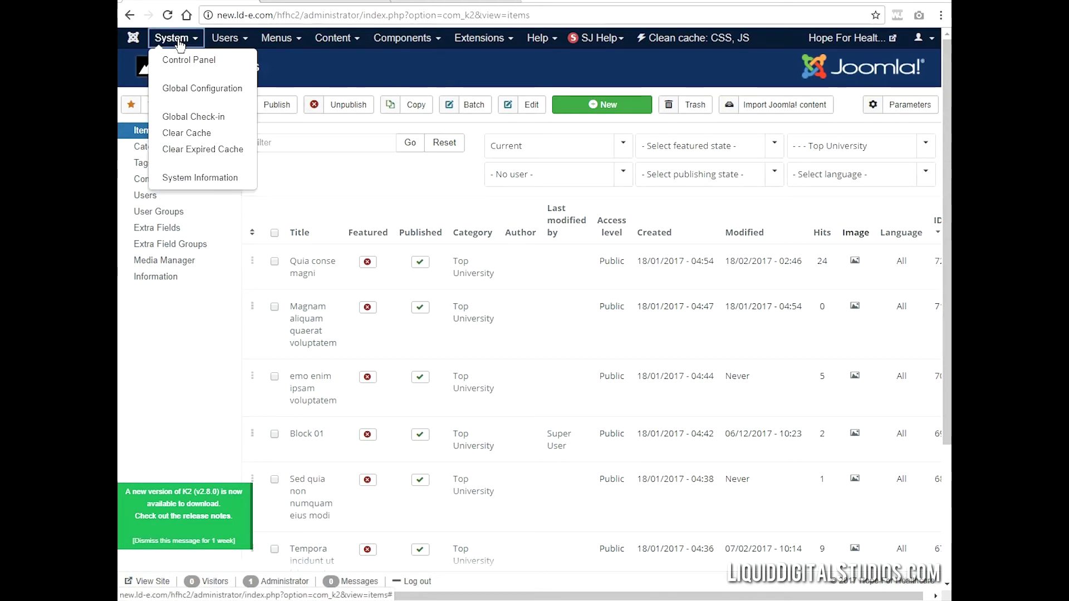
pyautogui.click(201, 139)
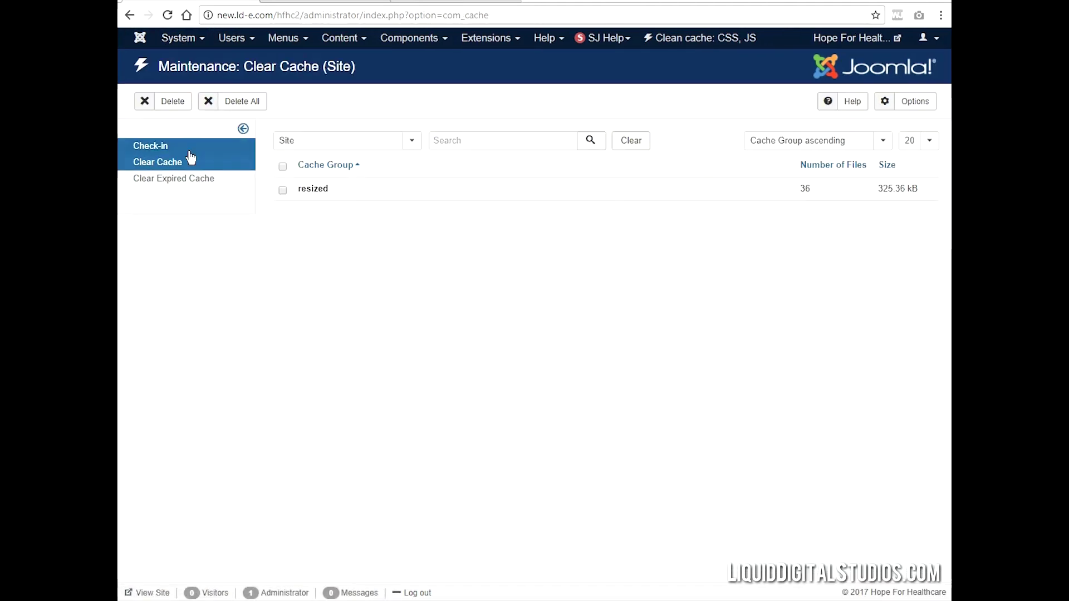
pyautogui.click(283, 166)
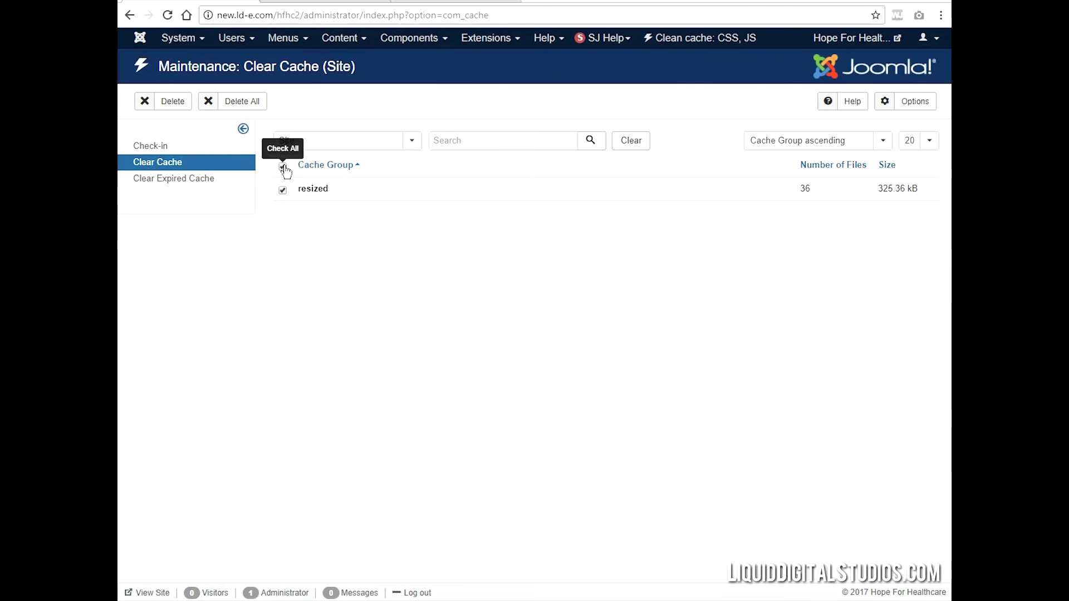
pyautogui.click(240, 103)
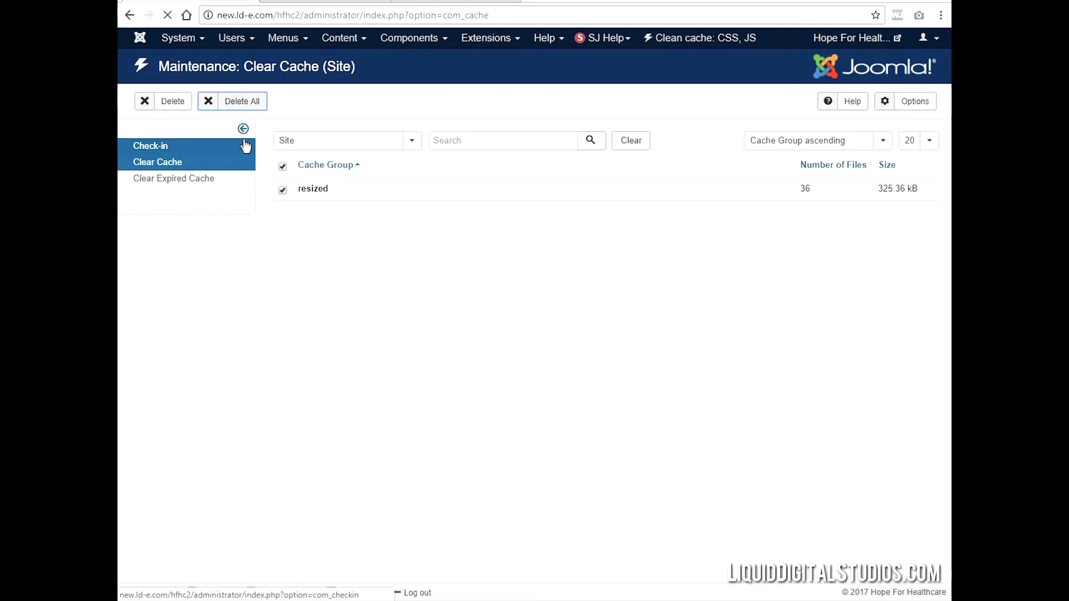
pyautogui.click(203, 179)
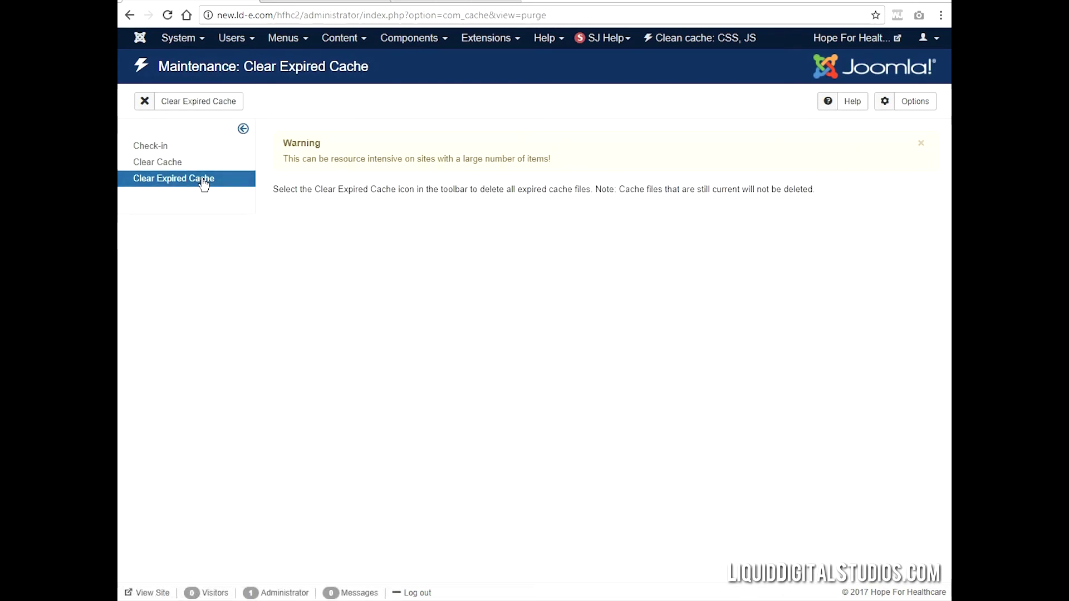
pyautogui.click(219, 109)
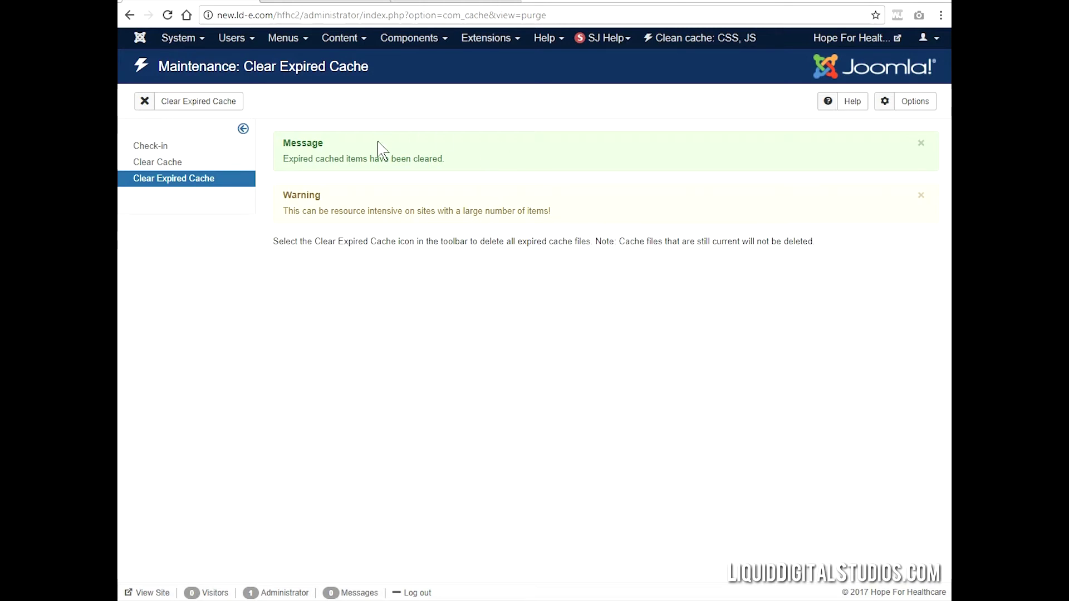
# Return to the K2 item list, view the Block 01 item's basic settings and close it without saving.
pyautogui.click(415, 39)
pyautogui.moveTo(413, 142)
pyautogui.click(533, 142)
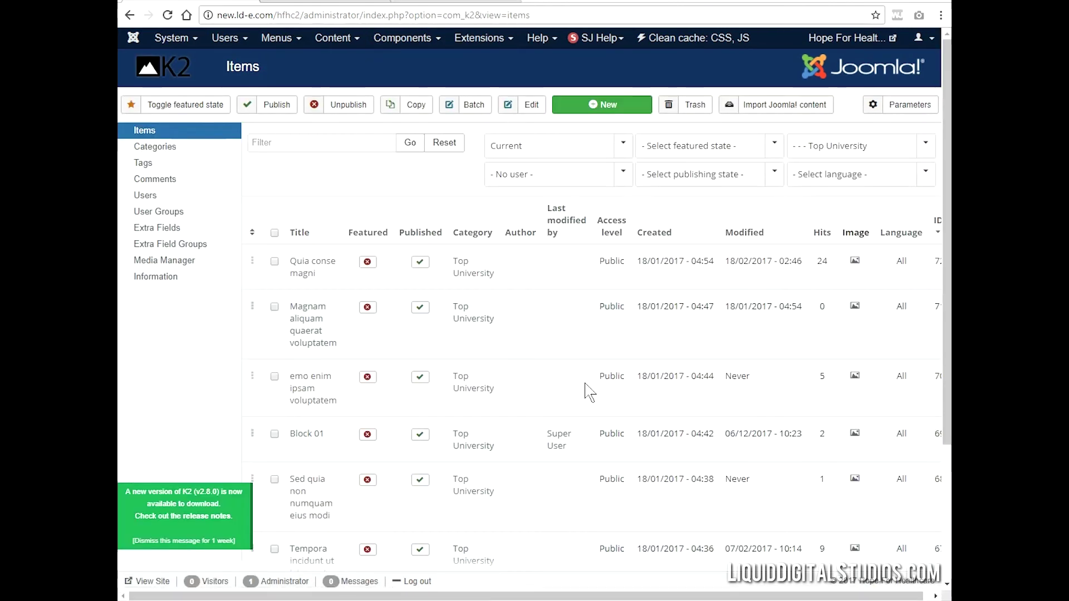
pyautogui.click(299, 437)
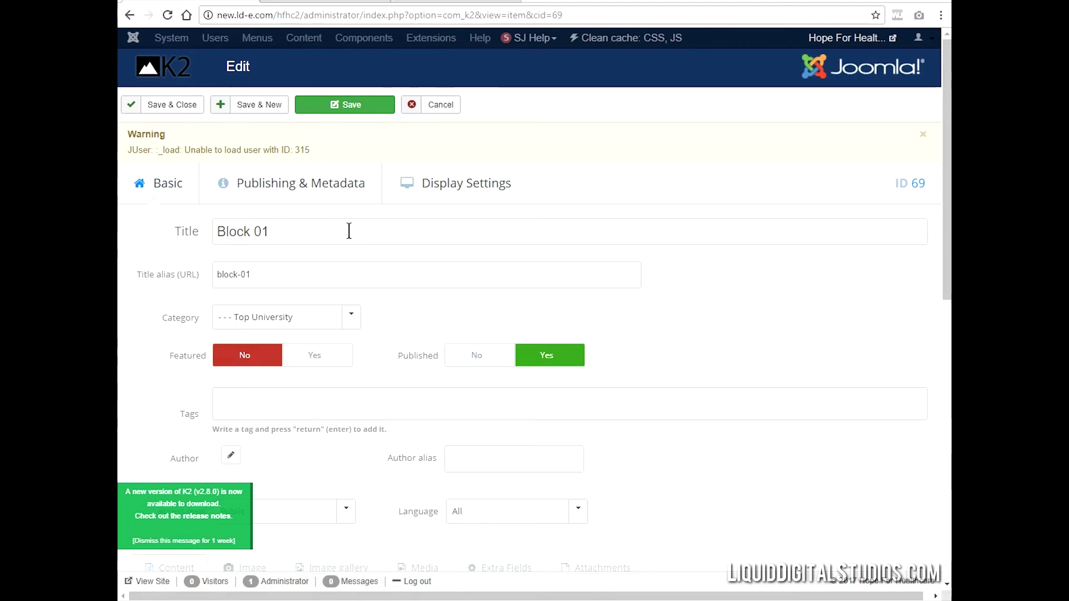
pyautogui.click(441, 105)
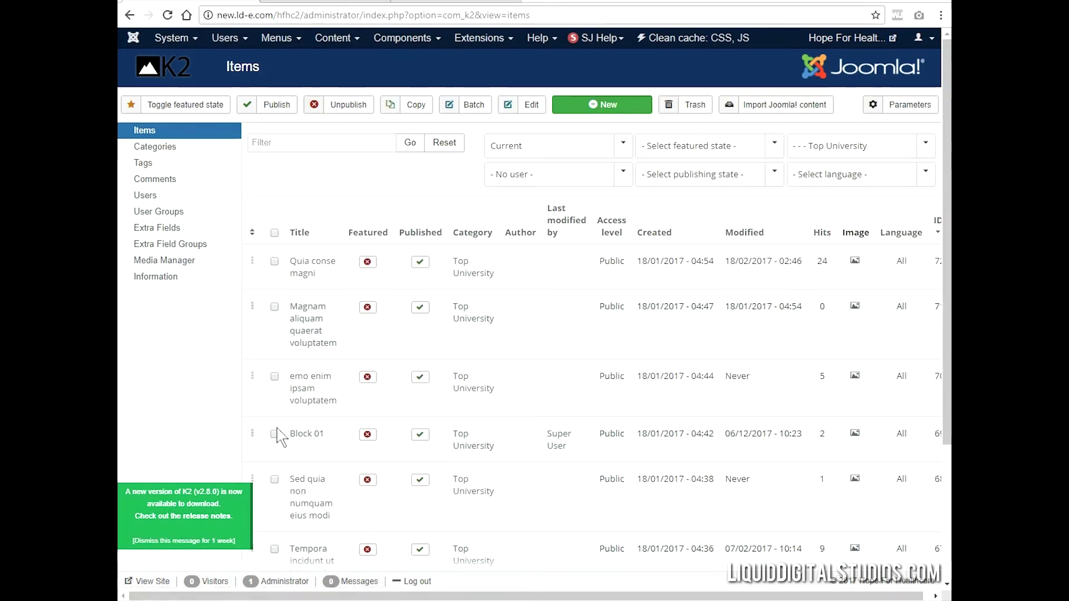
# Reopen the Block 01 item and examine its item image and image gallery settings.
pyautogui.click(303, 436)
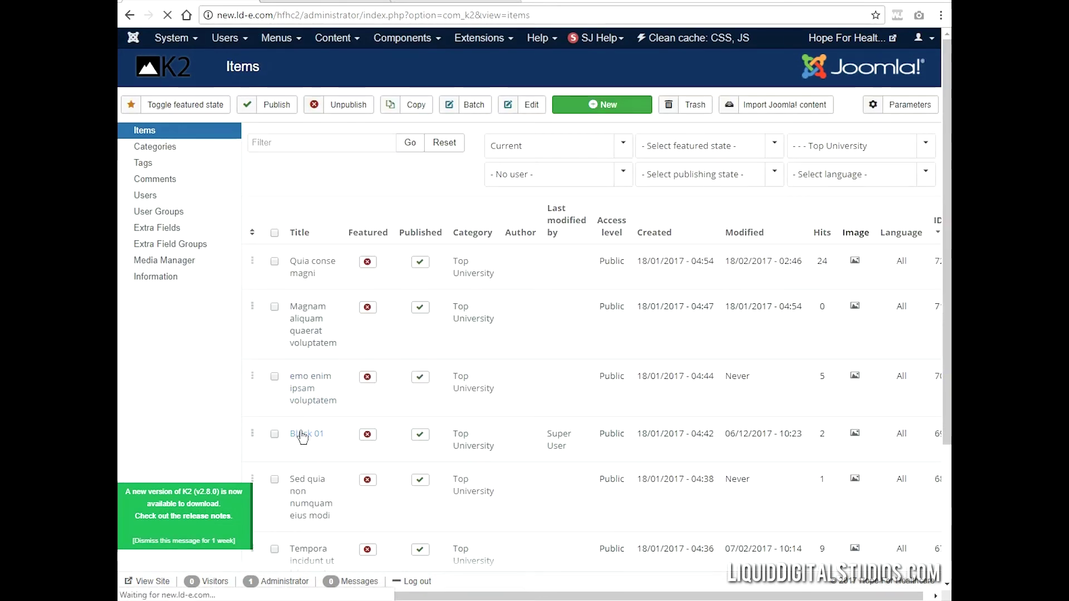
pyautogui.scroll(-2, 467, 299)
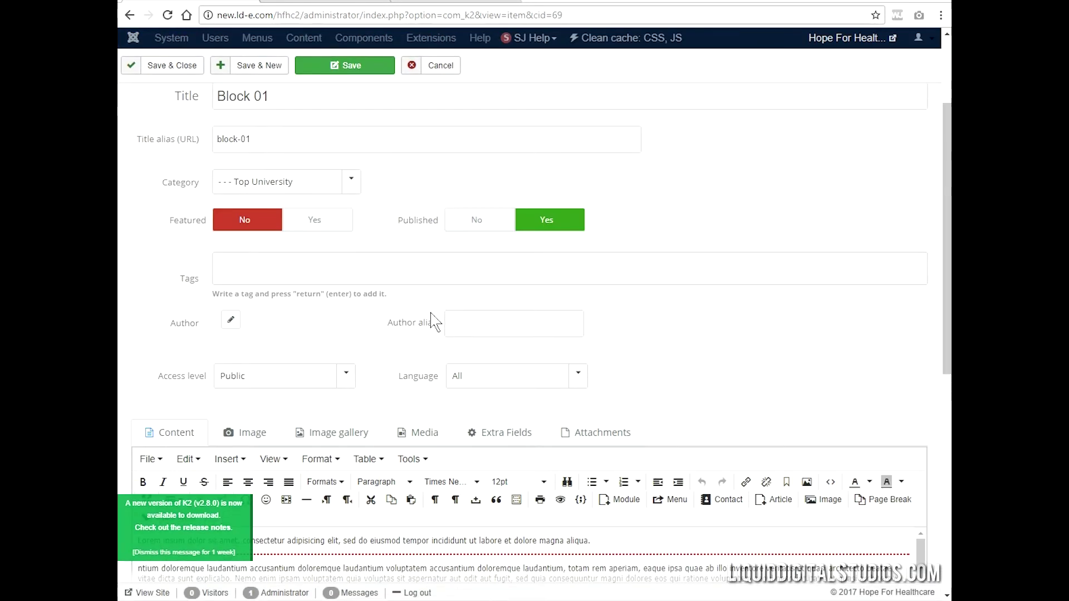
pyautogui.click(253, 433)
pyautogui.scroll(-1, 370, 296)
pyautogui.scroll(-2, 370, 297)
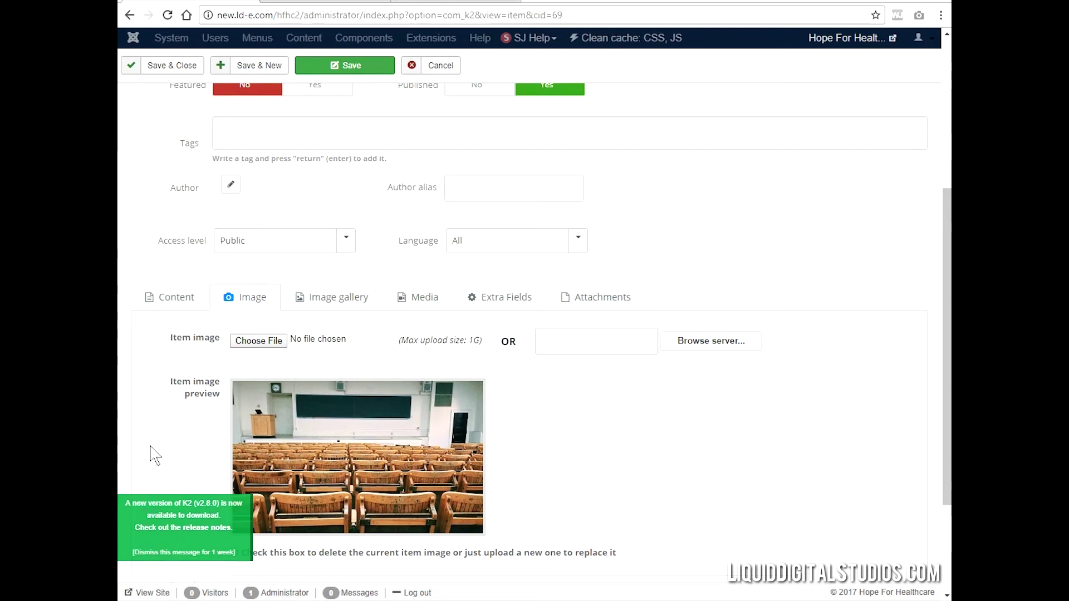
pyautogui.click(343, 297)
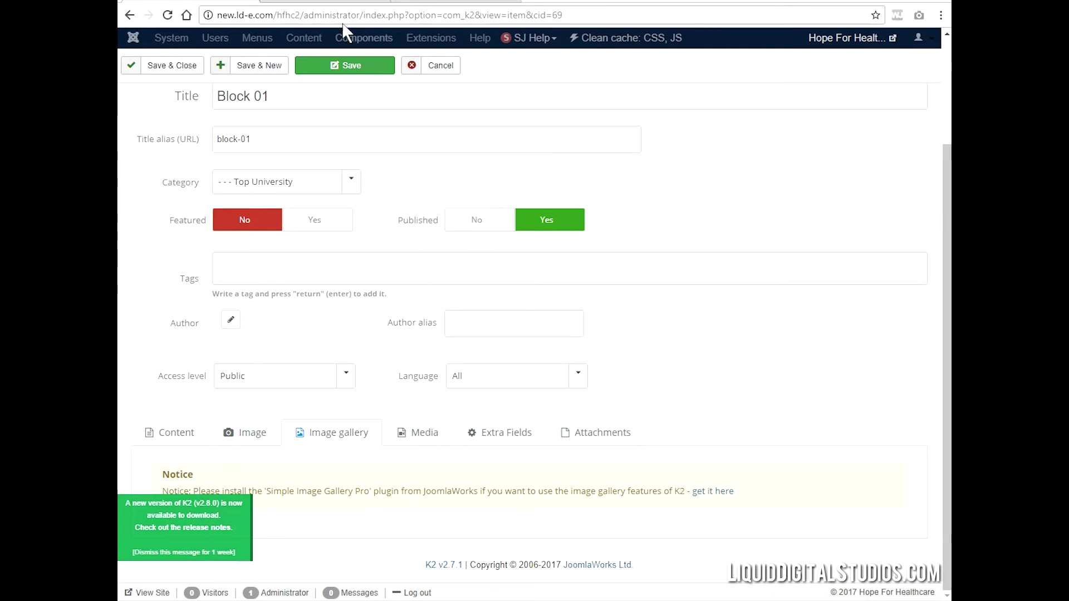
# Switch to the published Block 01 page and examine its photo row and additional info.
pyautogui.click(346, 1)
pyautogui.scroll(-9, 409, 214)
pyautogui.scroll(-3, 417, 210)
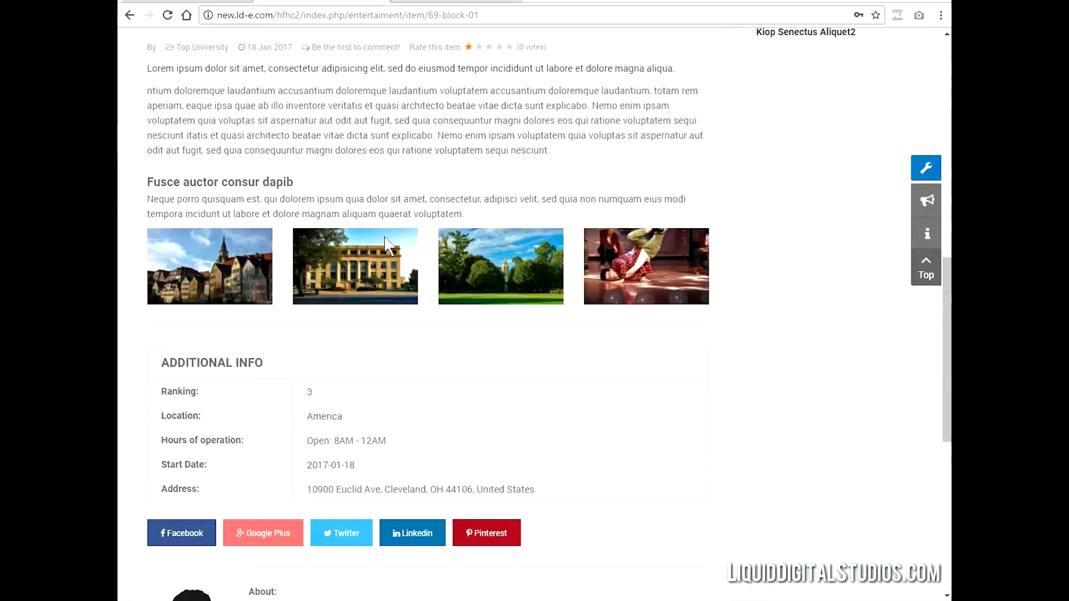
pyautogui.scroll(-4, 485, 443)
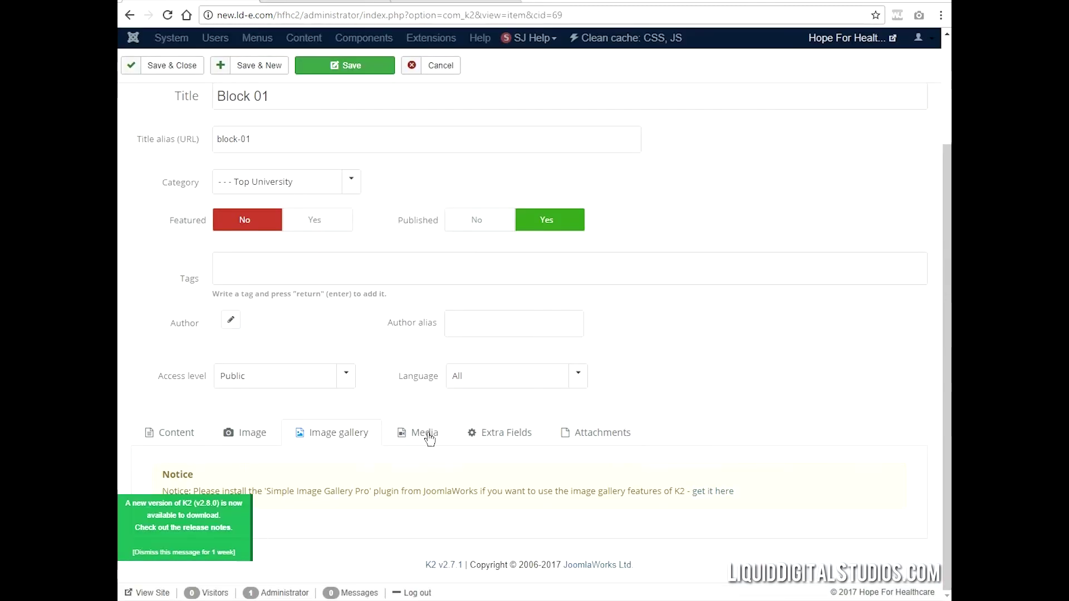
# Back in the K2 editor, examine the media, extra field and attachment settings of the Block 01 item.
pyautogui.click(430, 437)
pyautogui.scroll(-2, 434, 442)
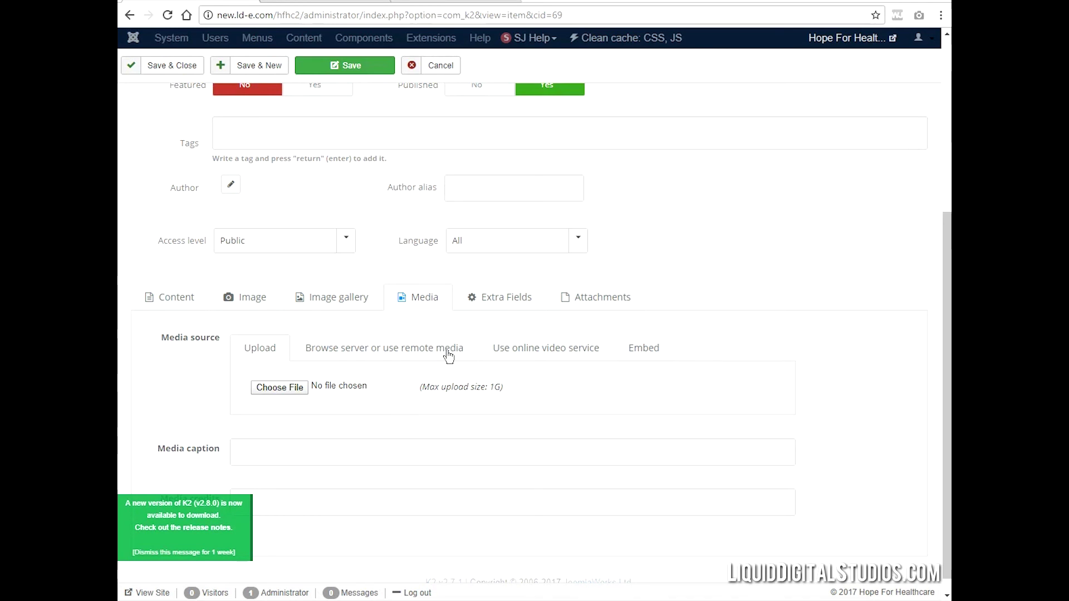
pyautogui.click(529, 307)
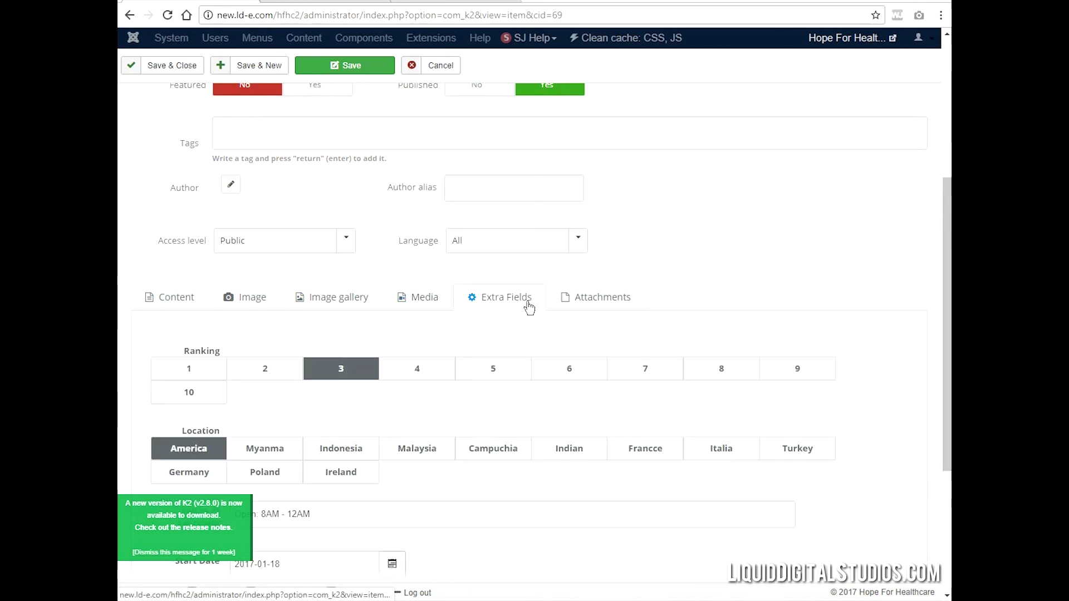
pyautogui.scroll(-4, 434, 353)
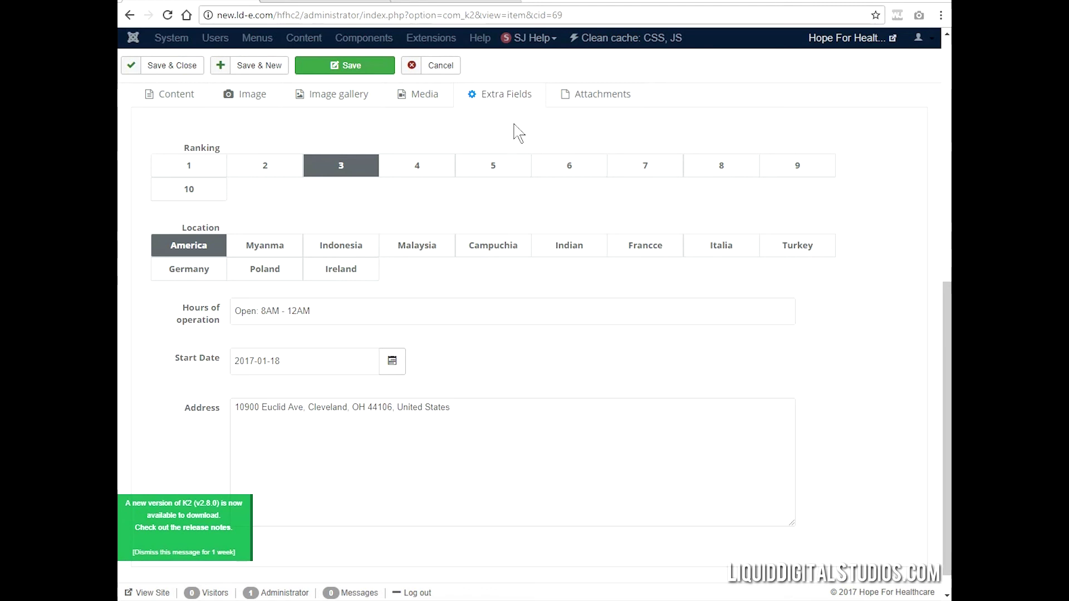
pyautogui.click(586, 99)
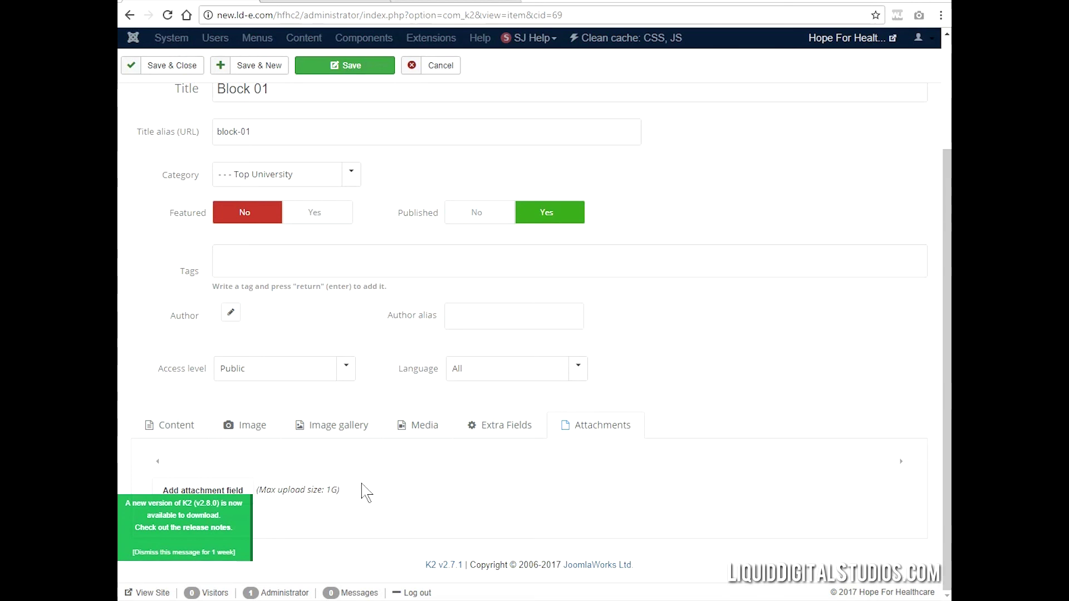
pyautogui.scroll(3, 405, 184)
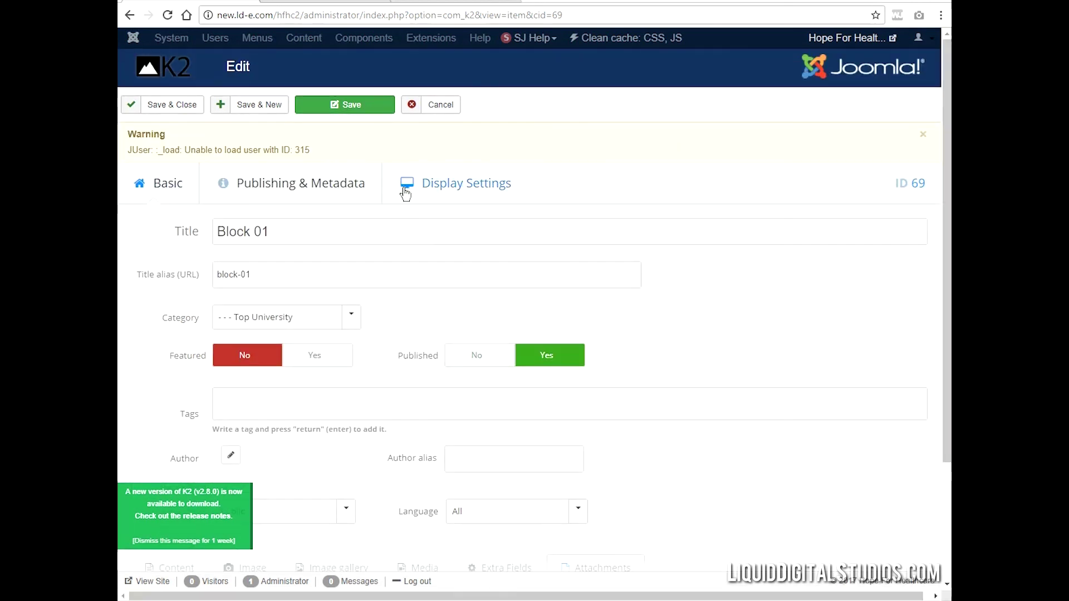